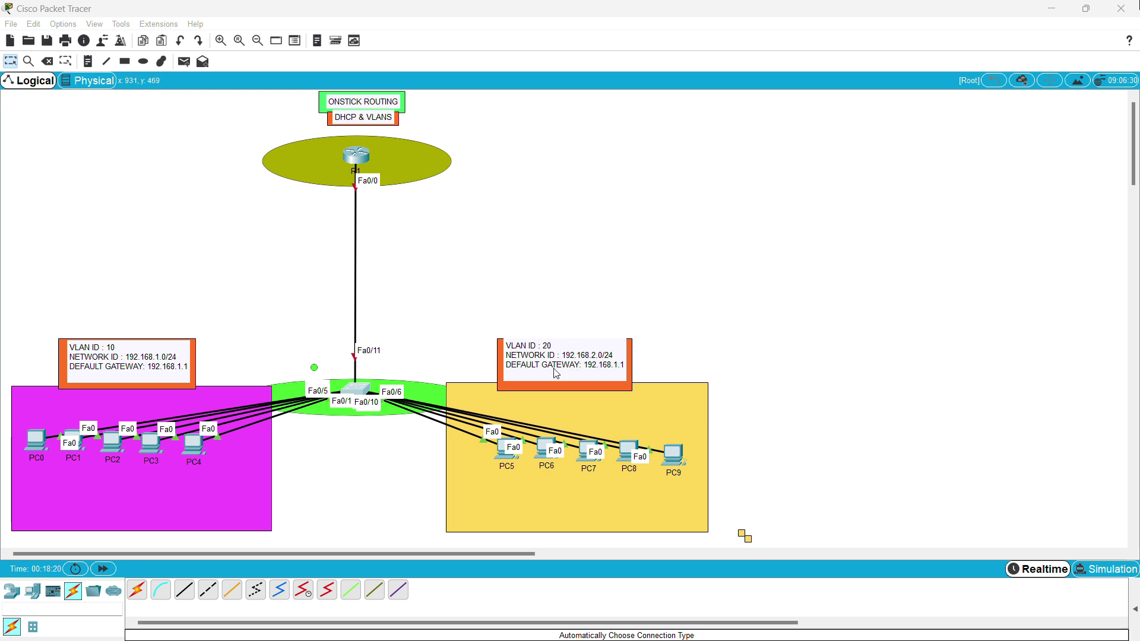
Step: Correct the default gateway in the VLAN 20 note to 192.168.2.1
double_click(623, 371)
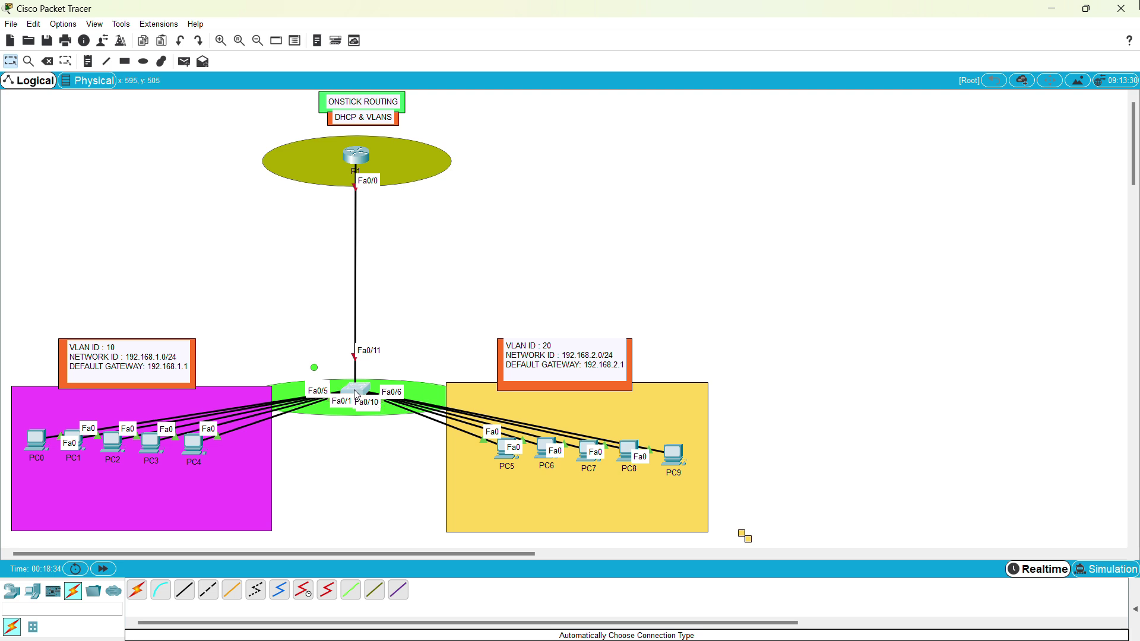
Step: Open the switch's command line and review the commands already entered, including the hostname setting
left_click(357, 395)
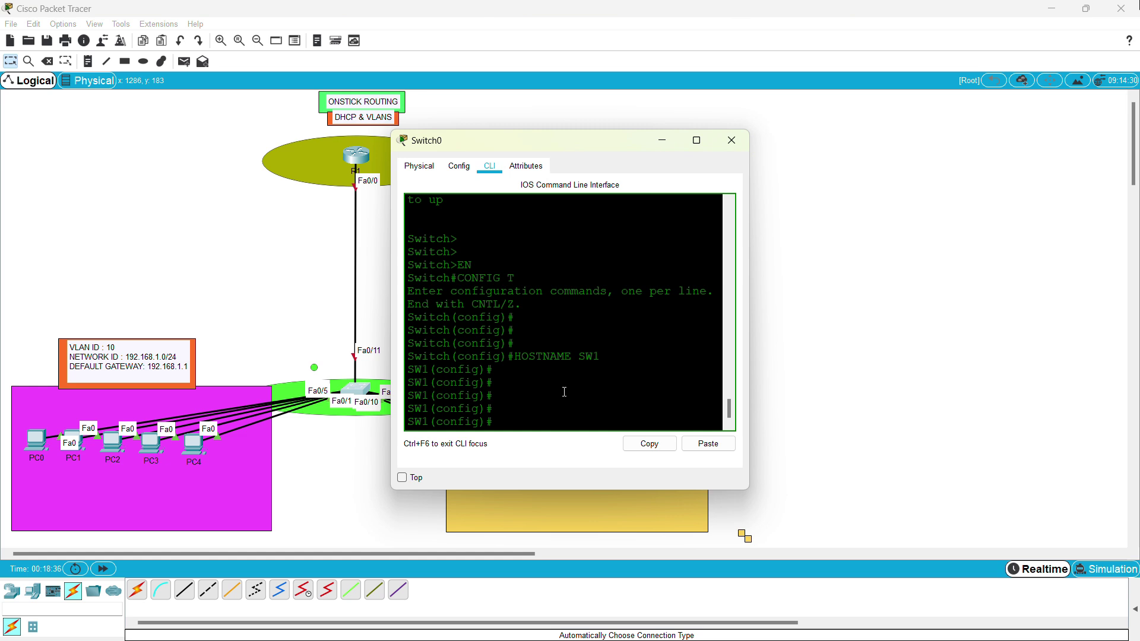
key("Return")
key("Return")
scroll(565, 392, "up", 4)
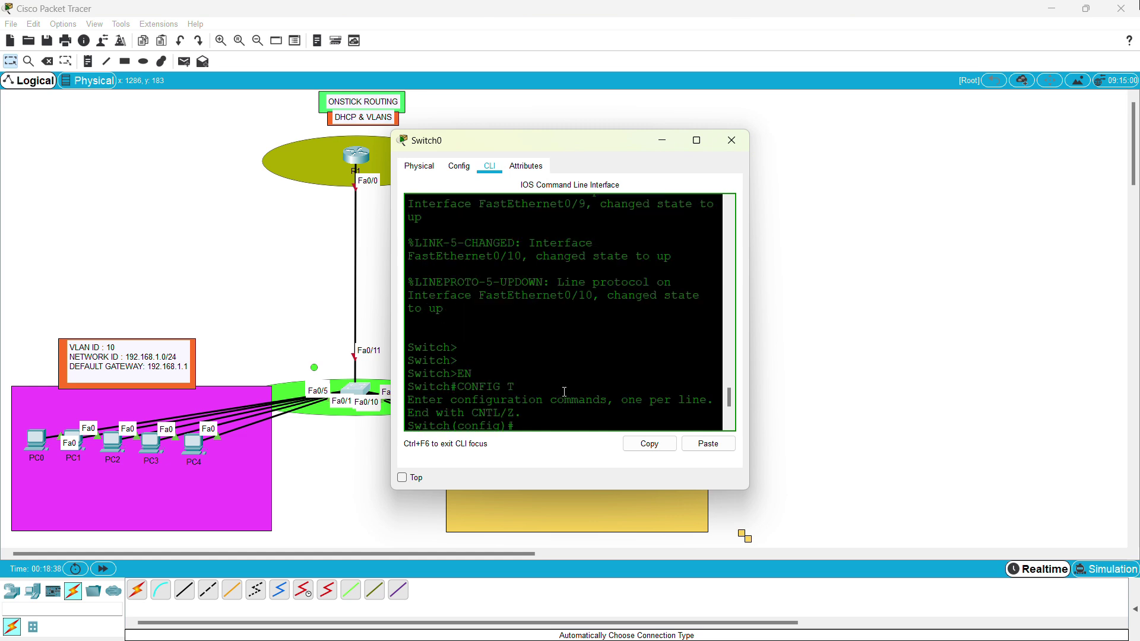
left_click(506, 403)
left_click(518, 402)
scroll(524, 411, "down", 4)
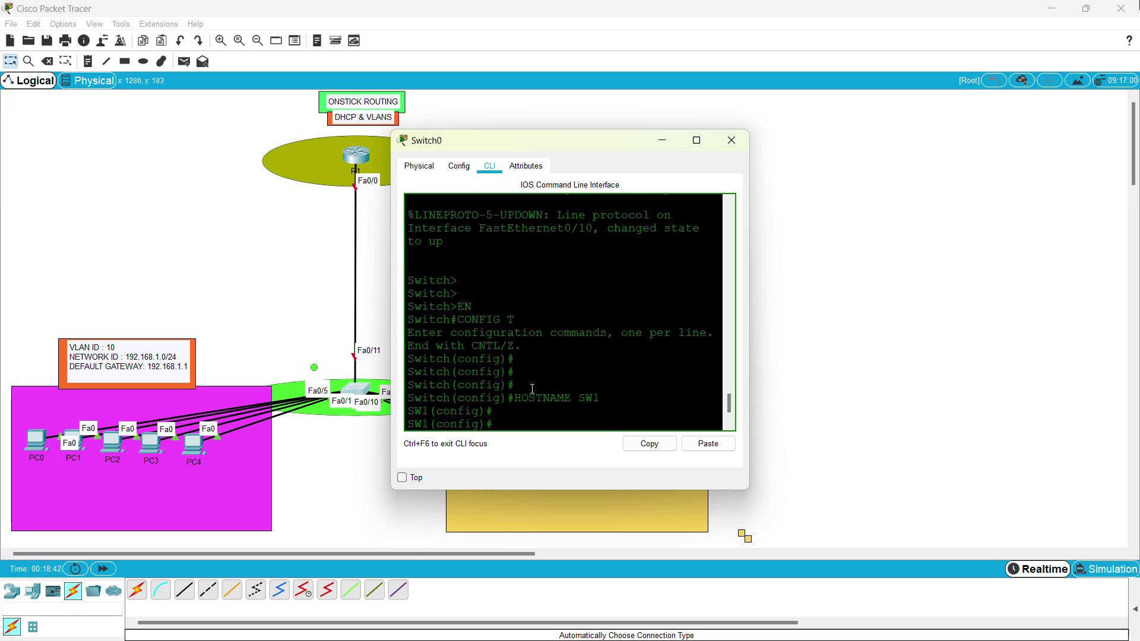
left_click_drag(592, 332, 541, 337)
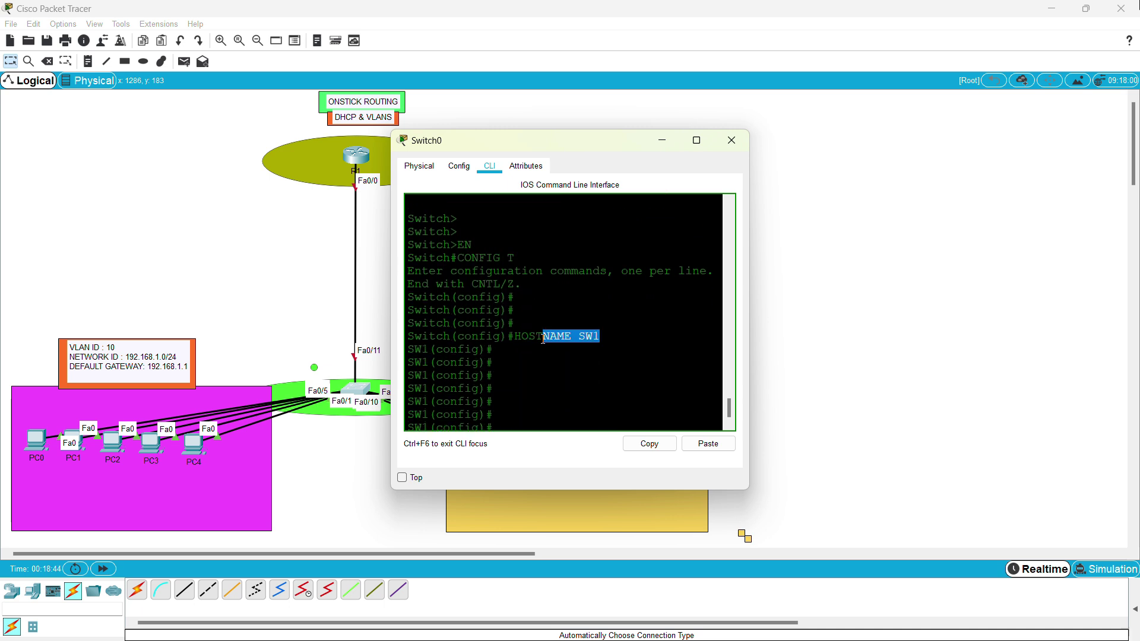
double_click(544, 338)
left_click_drag(516, 386, 772, 109)
scroll(805, 231, "down", 15)
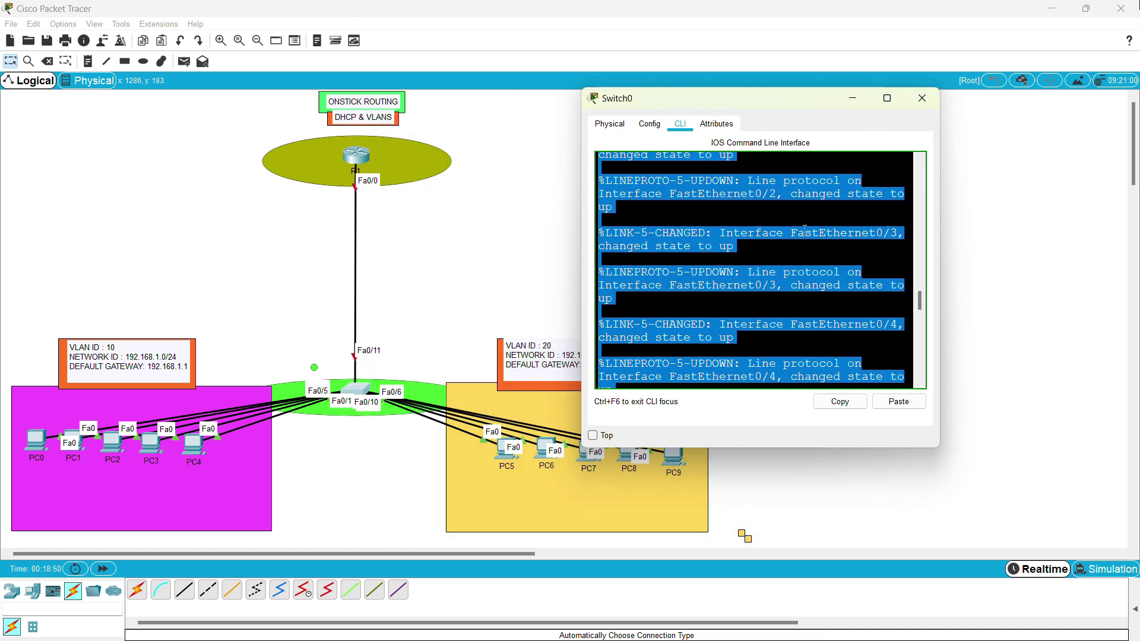
Step: Query the help for the vlan command in global configuration mode and examine the permitted VLAN ID range
left_click(736, 374)
type("vlan")
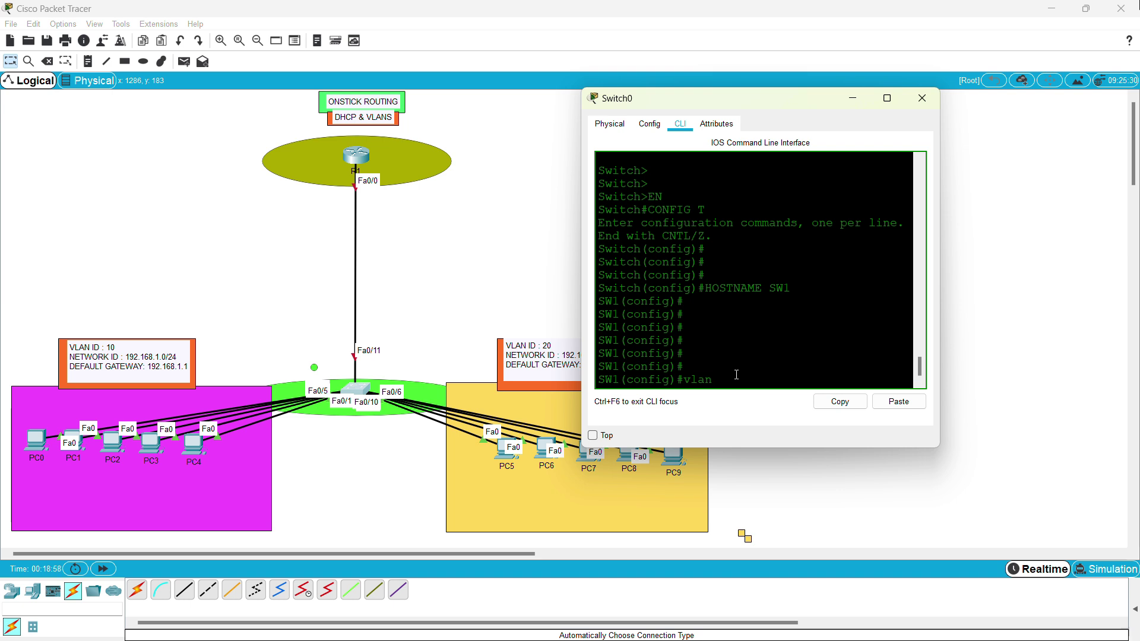
type("?")
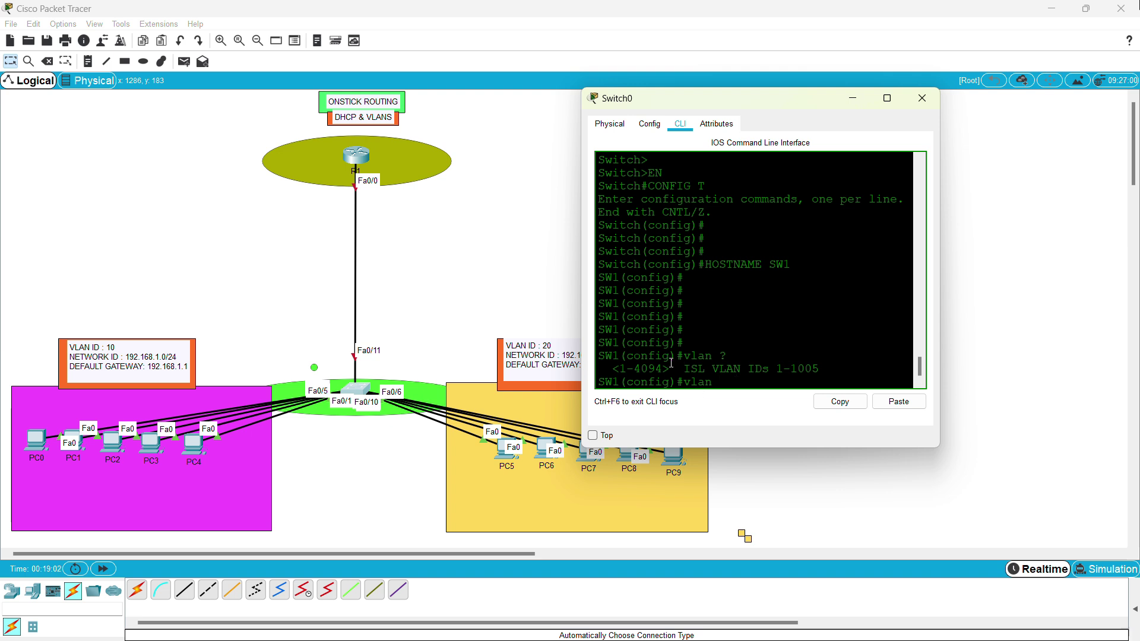
mouse_move(667, 362)
left_mouse_down()
mouse_move(653, 368)
mouse_move(667, 368)
left_mouse_up()
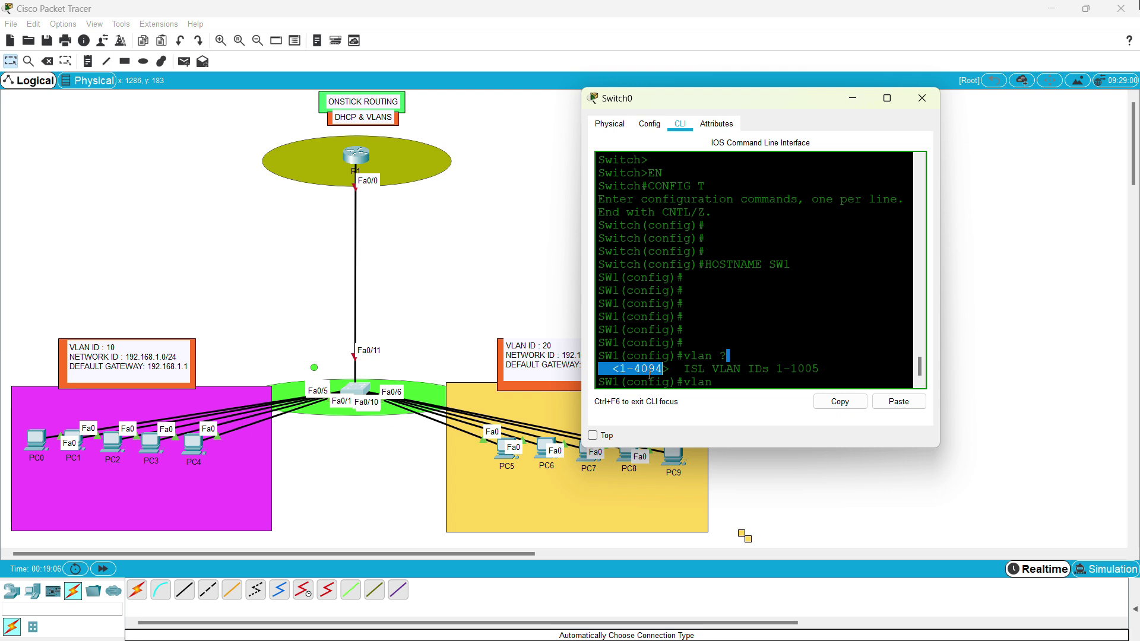
left_click(631, 375)
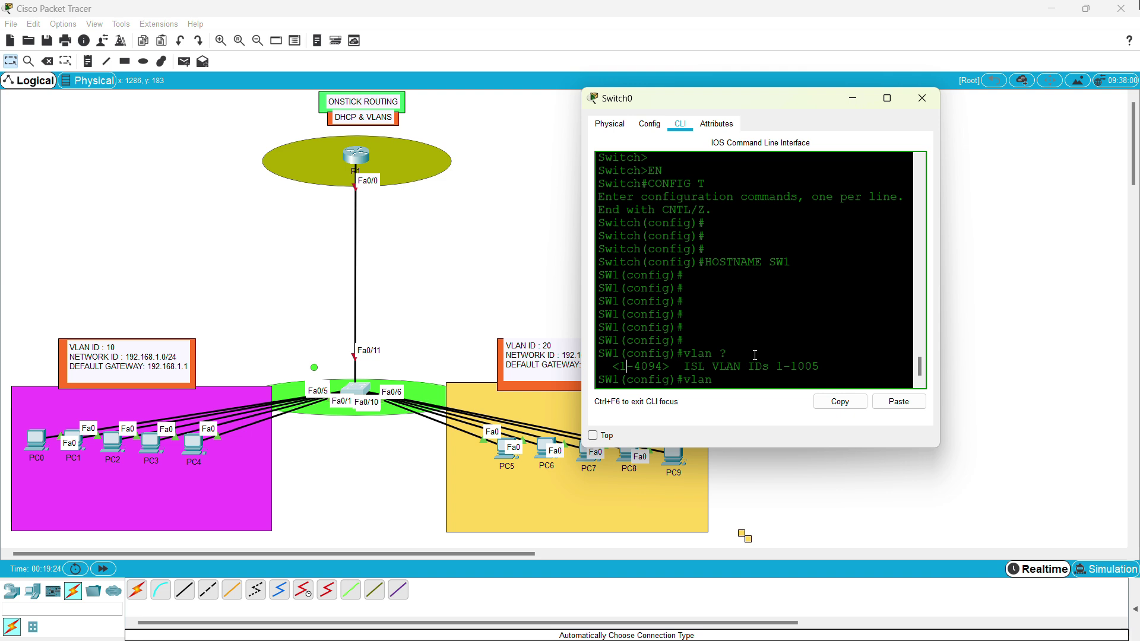
left_click_drag(663, 366, 633, 378)
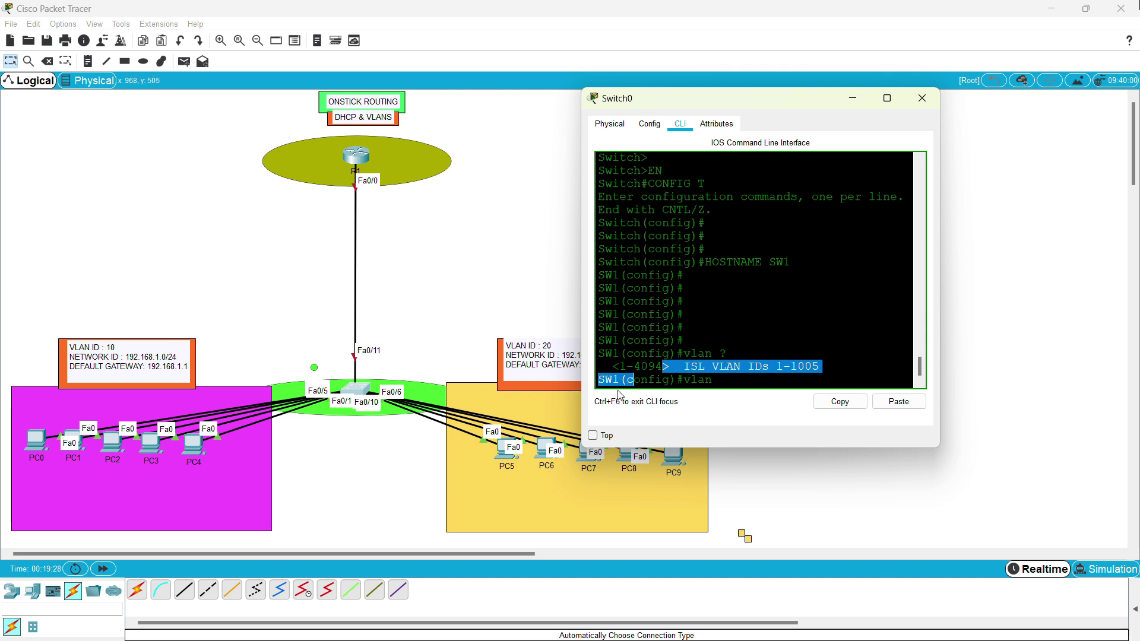
Step: Create VLAN 10 on the switch and name it LOCAL_STAFF
left_click(717, 380)
type("10")
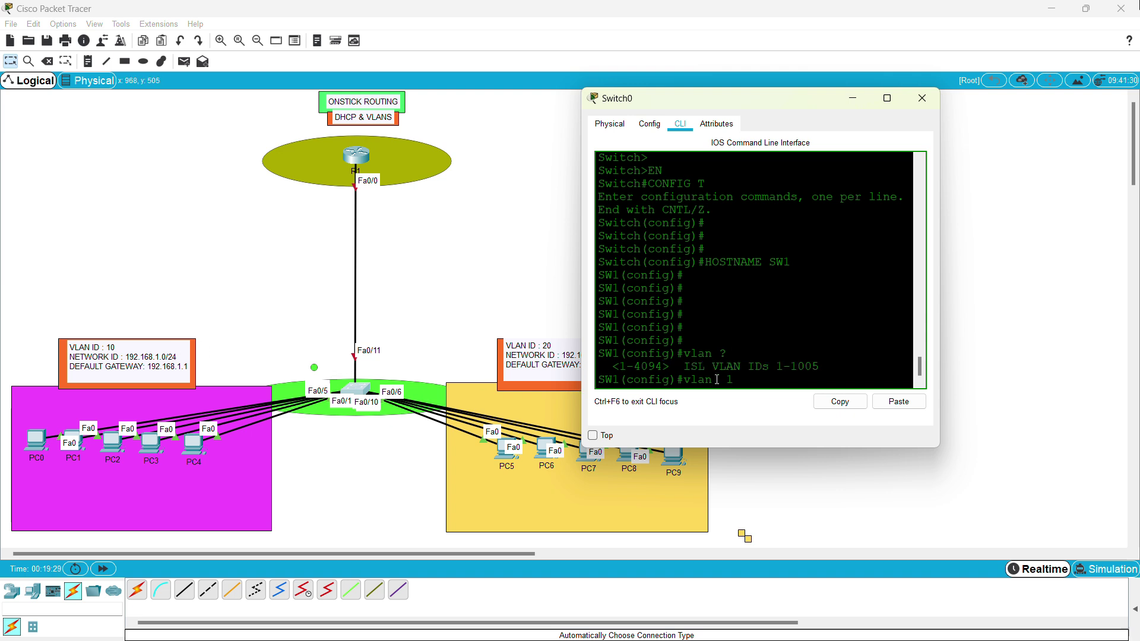
key("Return")
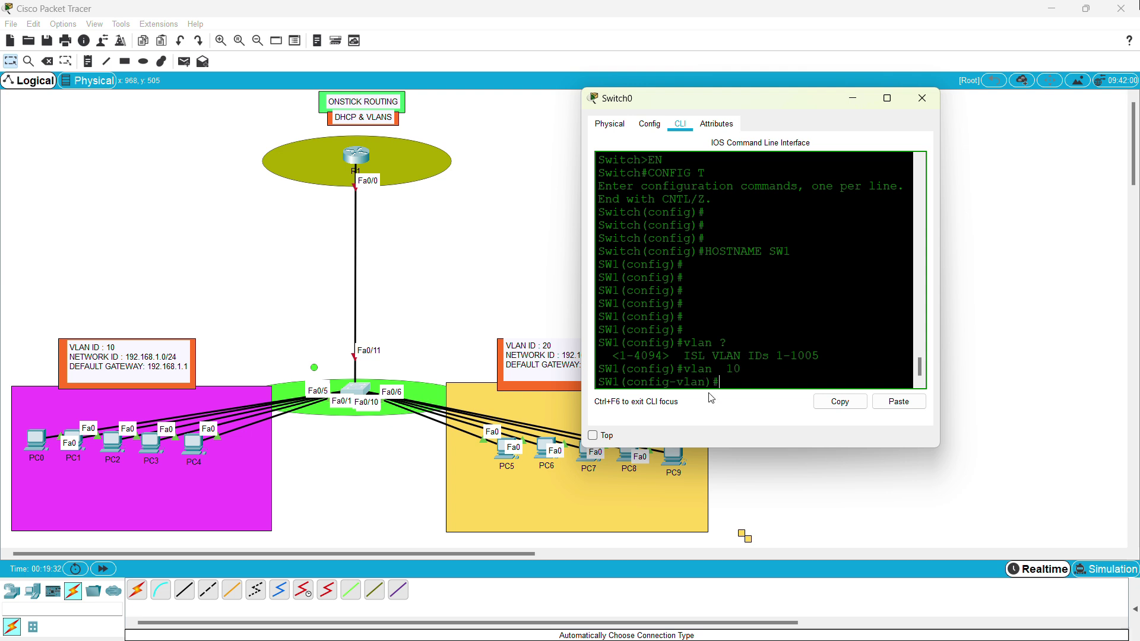
type("name LOCAL")
type("_STAFF")
key("Return")
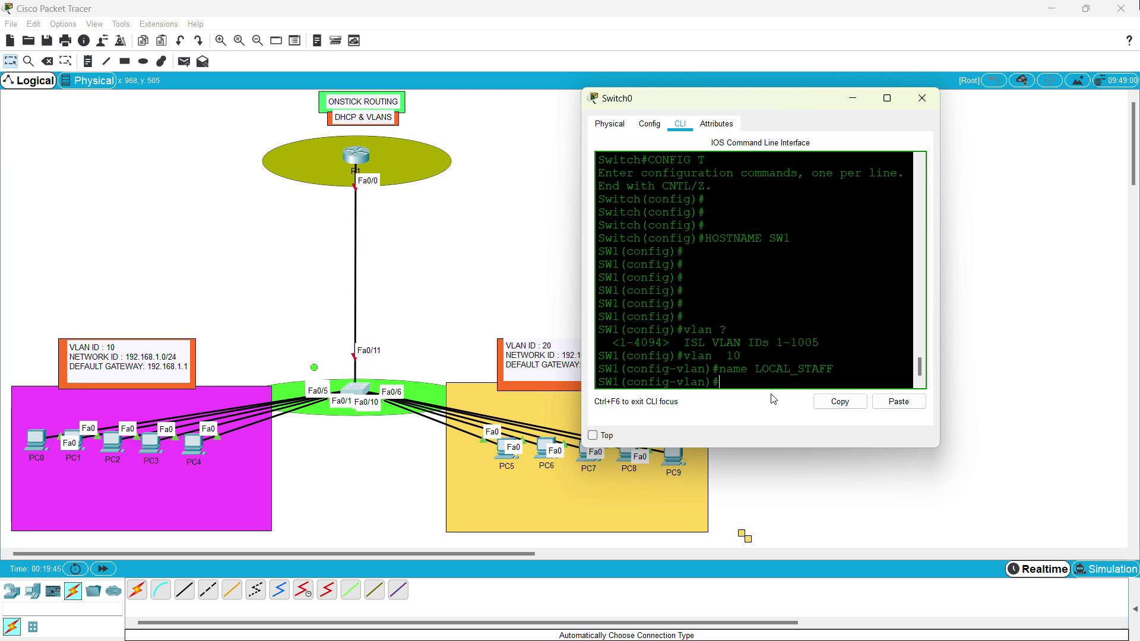
key("Return")
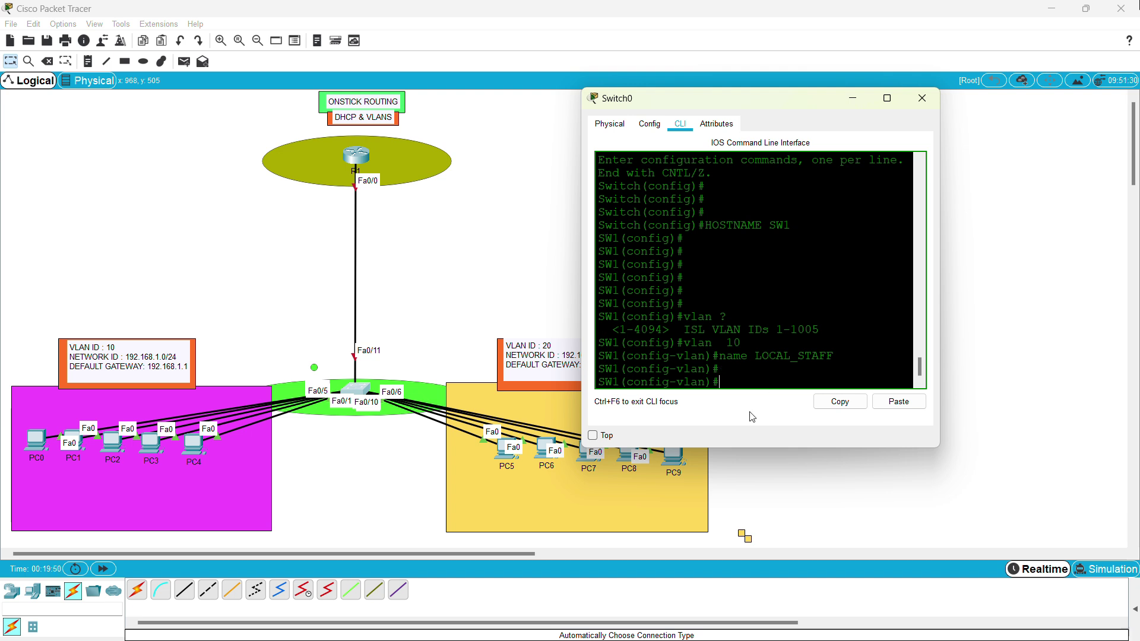
Step: Display the switch's VLAN table with "do sh vlan" and enlarge the window to read it in full
type("do sh ")
type("vlan")
key("Return")
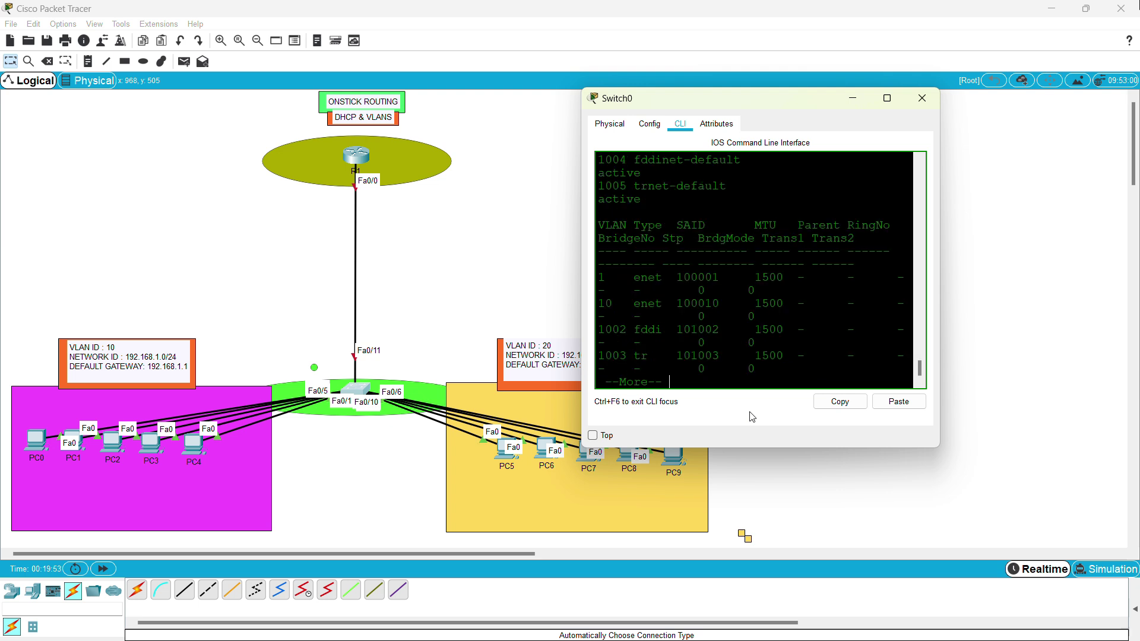
scroll(755, 364, "up", 10)
scroll(755, 364, "up", 3)
scroll(682, 330, "up", 1)
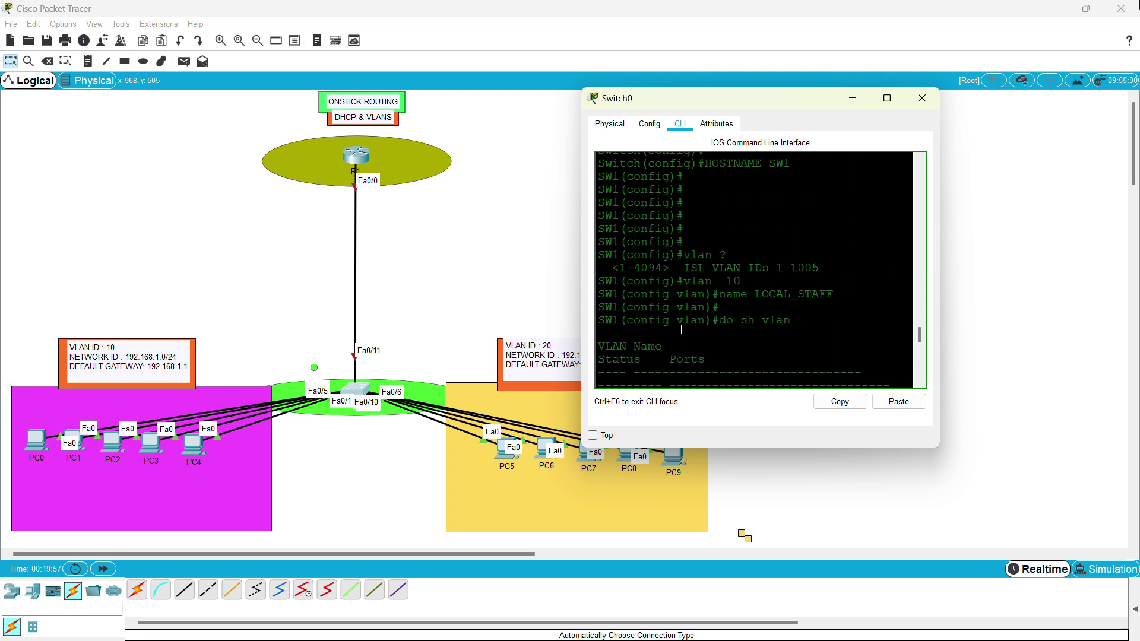
scroll(681, 330, "down", 3)
scroll(682, 330, "down", 1)
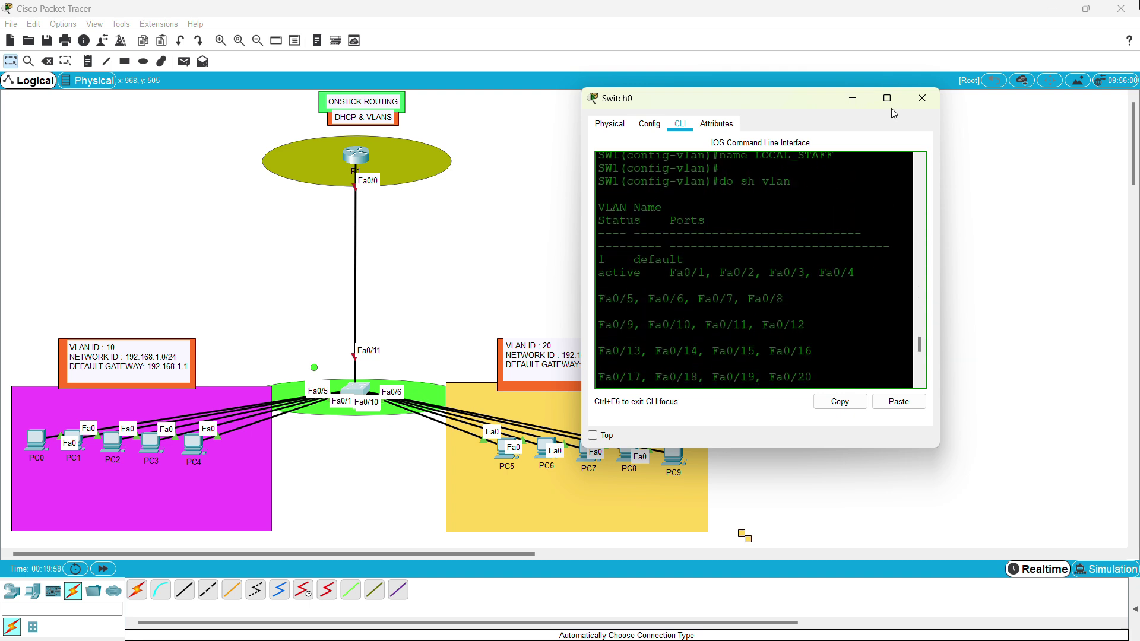
left_click(894, 99)
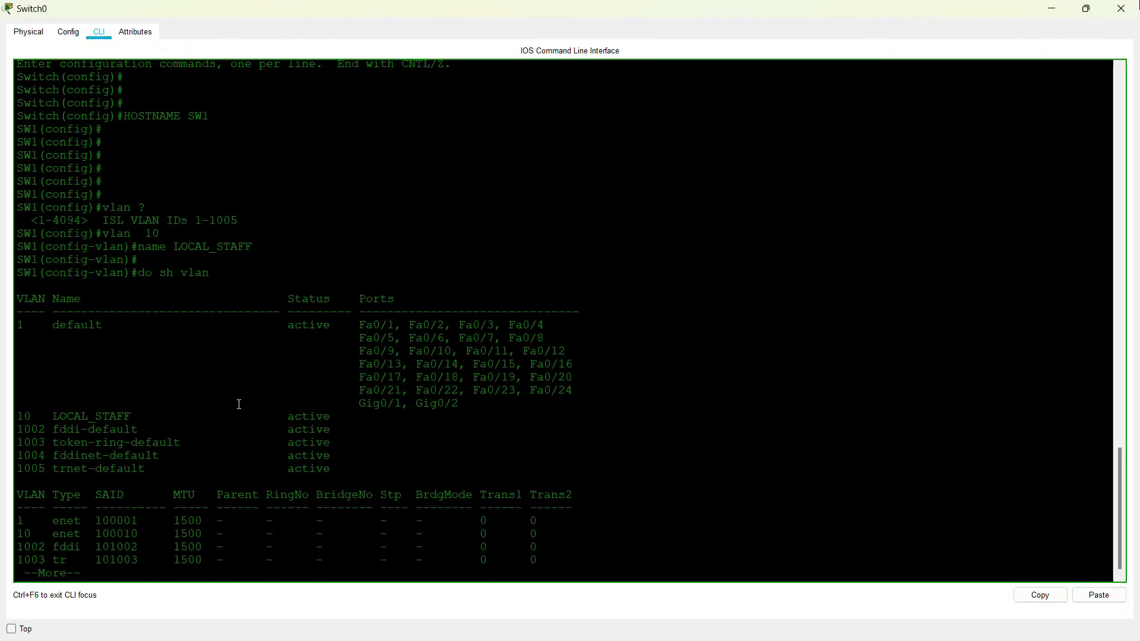
Step: Examine the ID, name and ports of the LOCAL_STAFF and default VLANs, and restore the window to its smaller size
left_click_drag(141, 418, 16, 418)
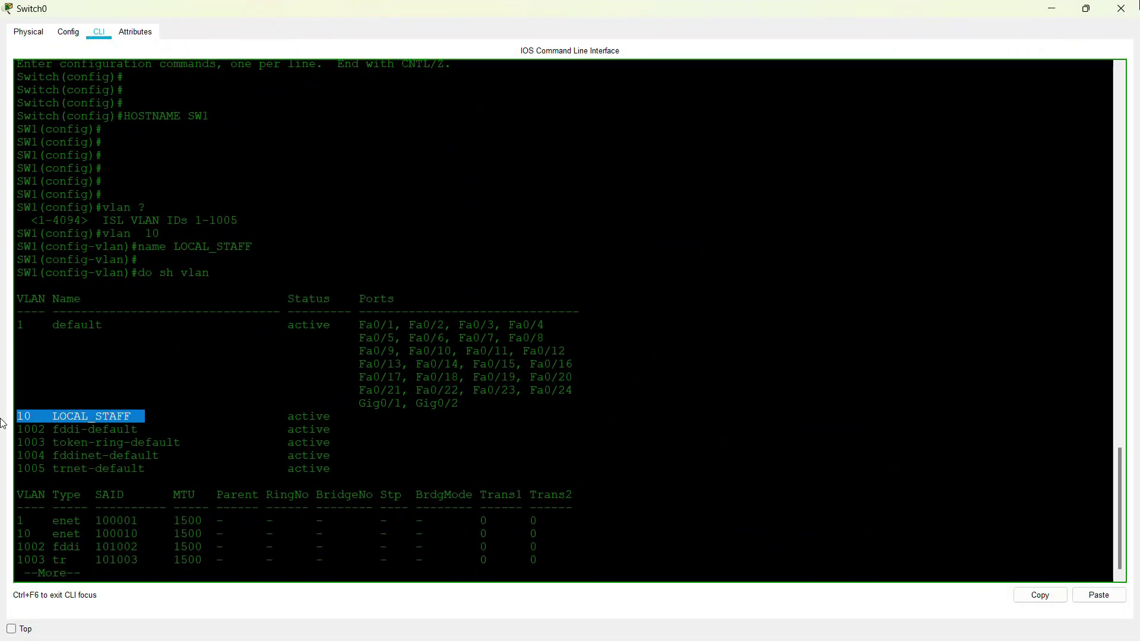
left_click(50, 418)
left_click_drag(145, 417, 50, 418)
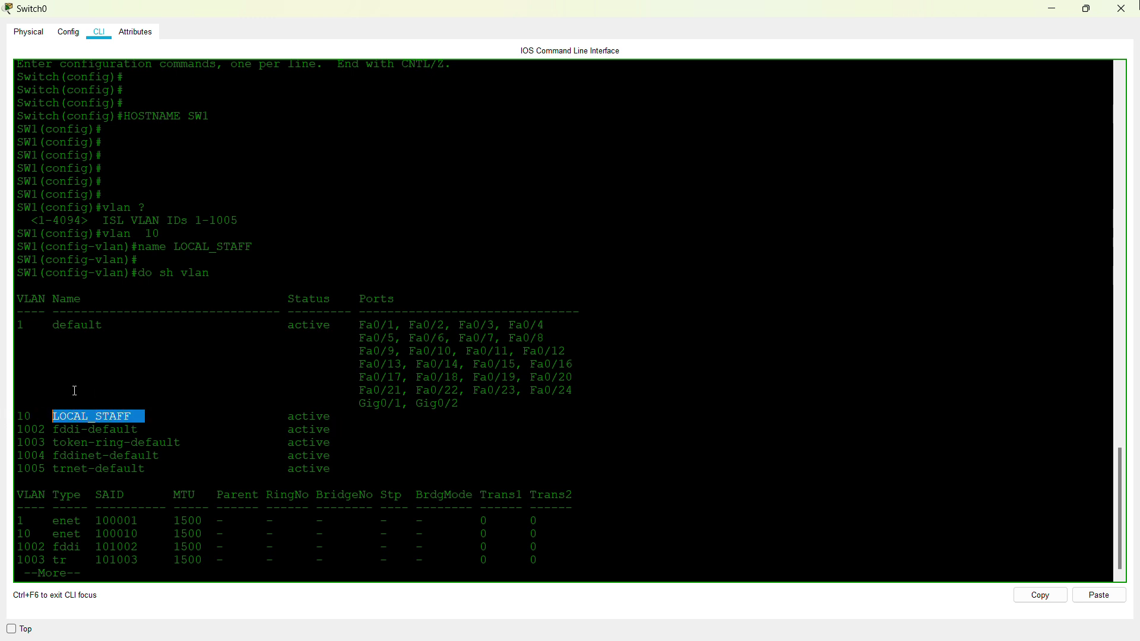
left_click(43, 415)
left_click_drag(30, 424, 28, 423)
left_click_drag(344, 419, 560, 420)
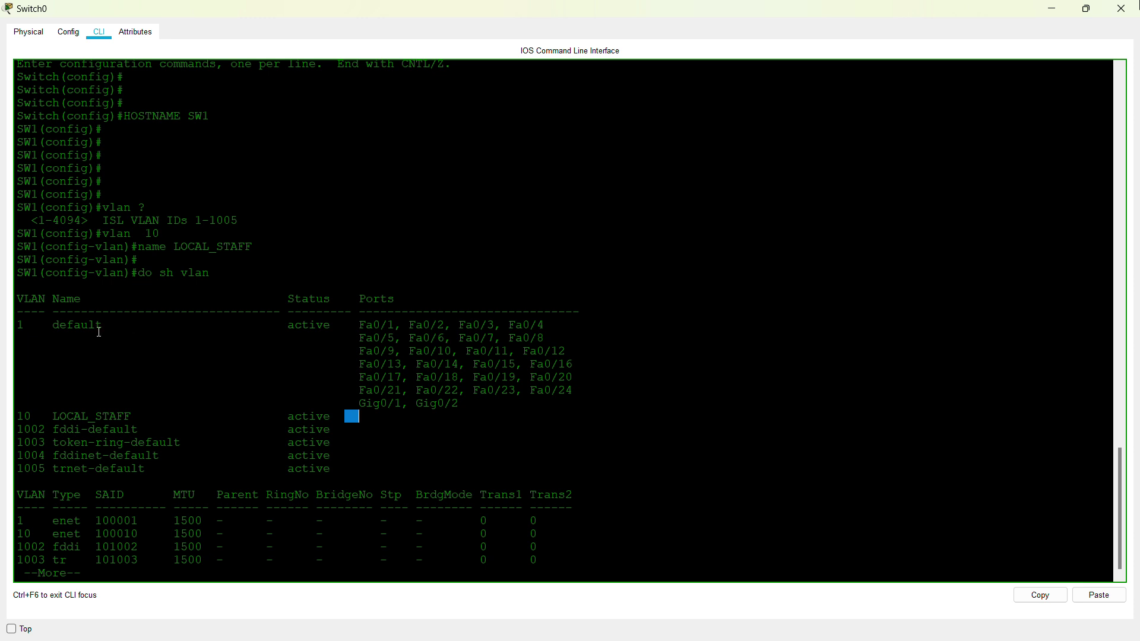
left_click_drag(100, 332, 24, 325)
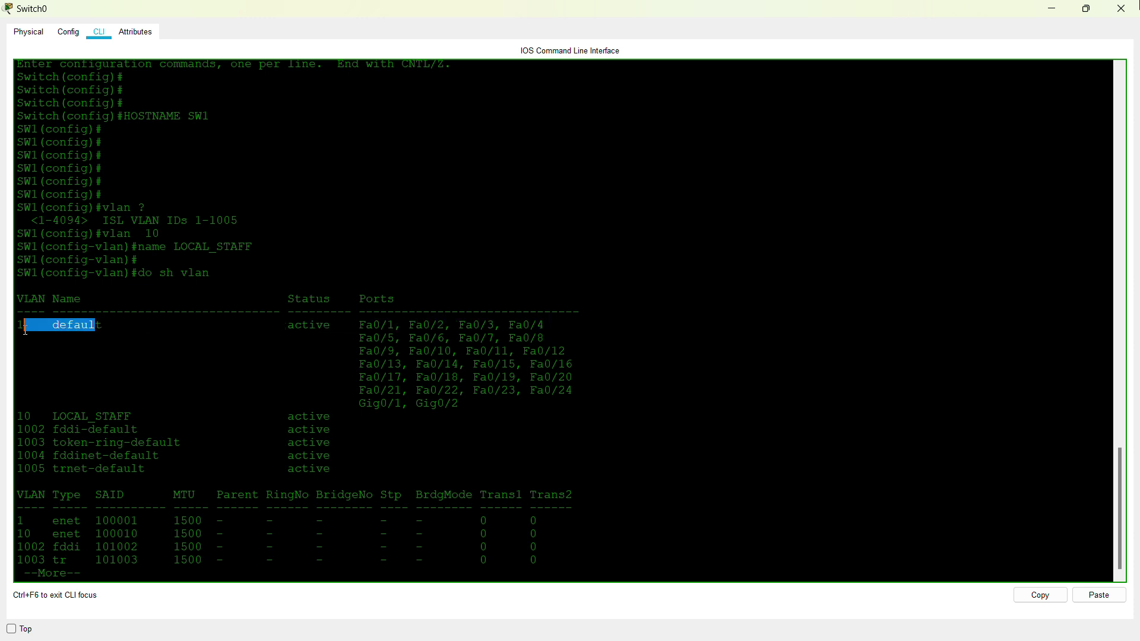
left_click(227, 319)
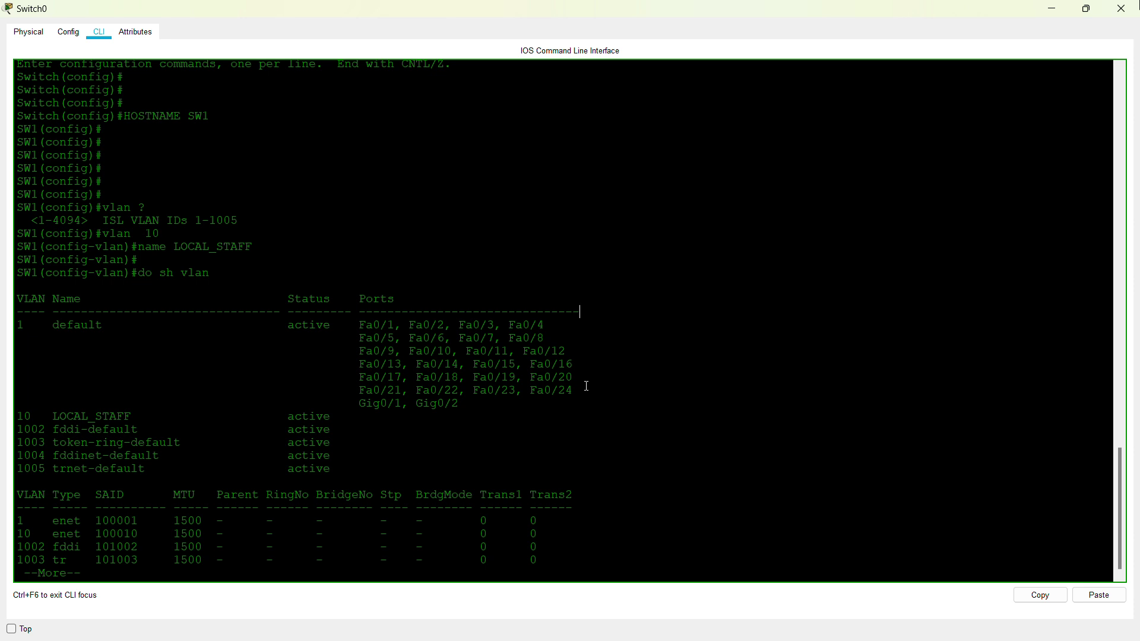
left_click(1086, 8)
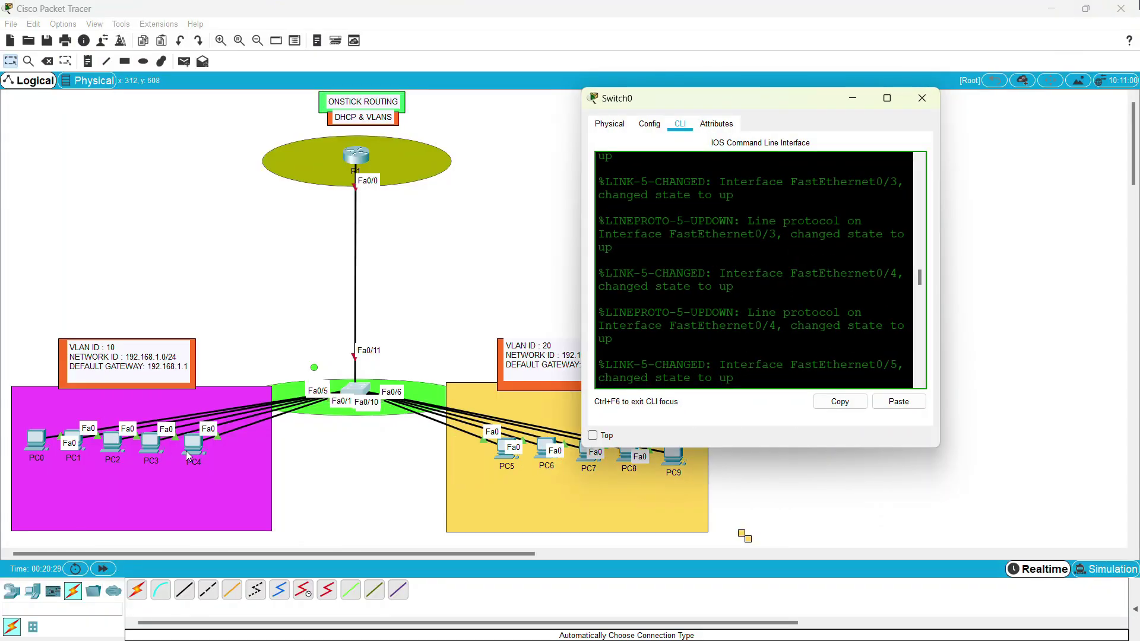
Step: Nudge PC4 slightly down and to the right and PC0 slightly to the left within the VLAN 10 area
left_click(189, 453)
left_click_drag(189, 455, 195, 464)
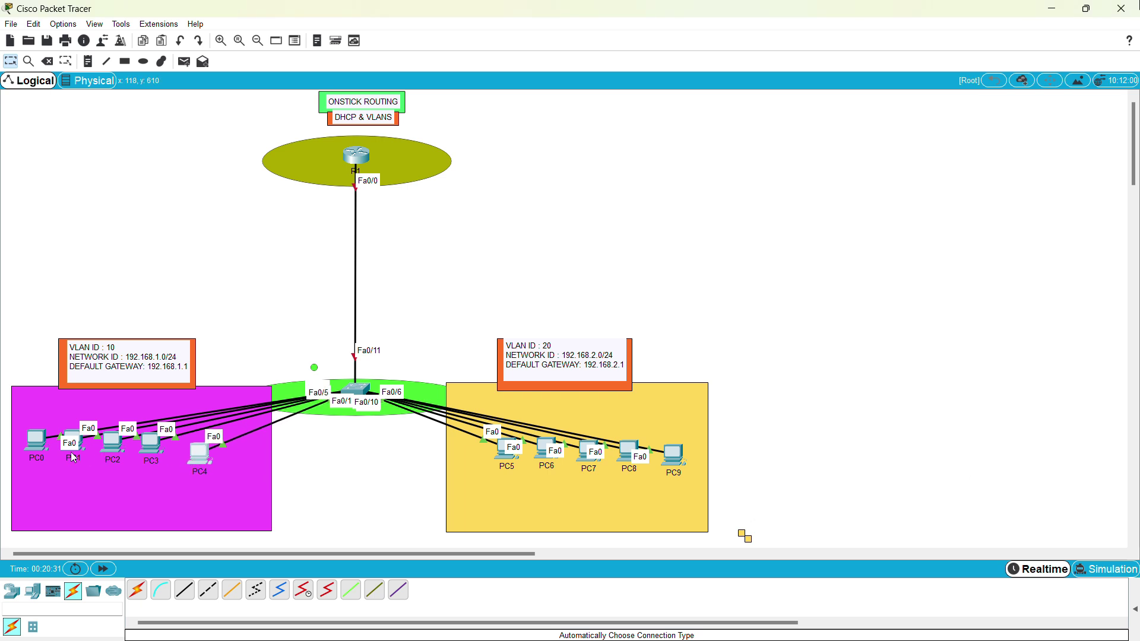
mouse_move(40, 444)
left_mouse_down()
mouse_move(54, 321)
mouse_move(153, 217)
mouse_move(71, 443)
mouse_move(35, 446)
left_mouse_up()
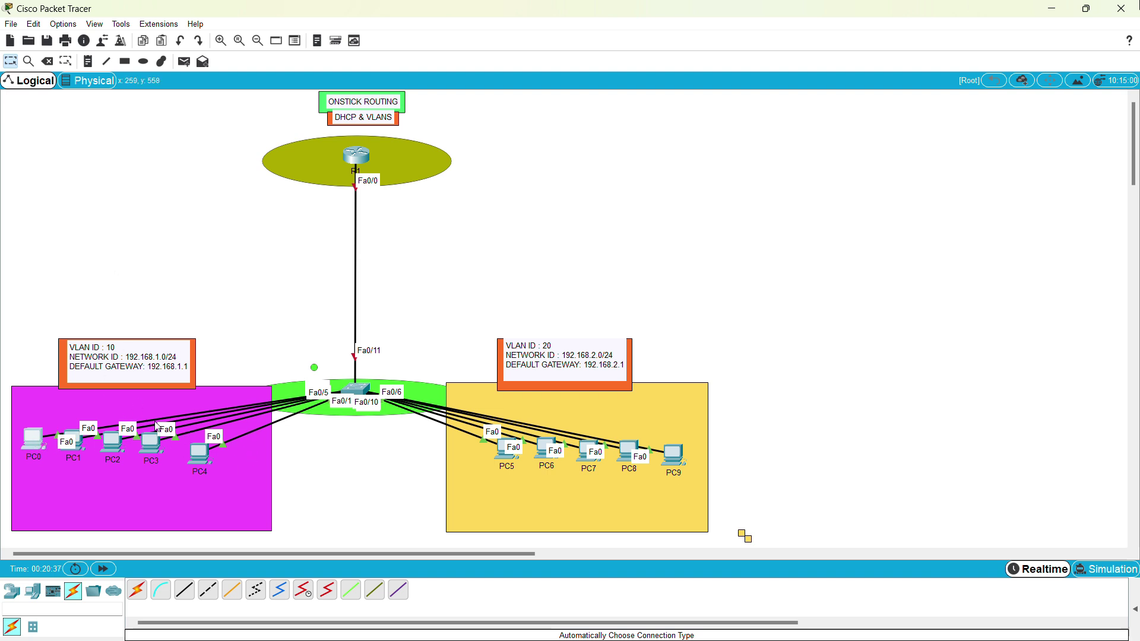
Step: Return to the switch's command line, finish the paged VLAN output and exit VLAN configuration mode
left_click(352, 394)
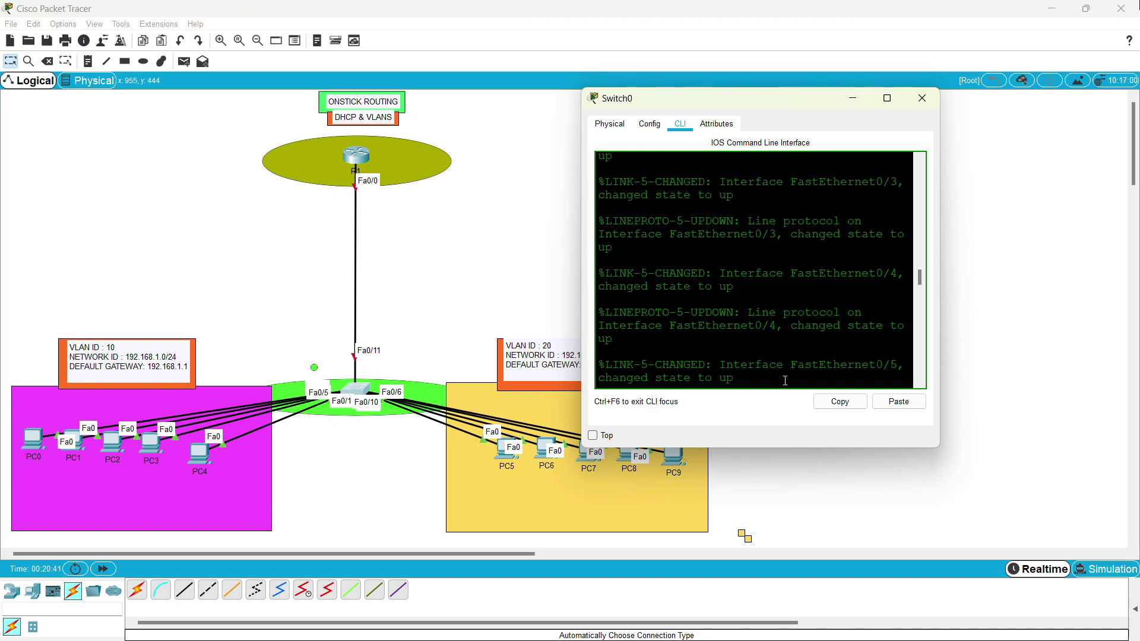
scroll(785, 380, "down", 15)
key("Return")
type("exit")
key("Return")
key("Return")
key("Return")
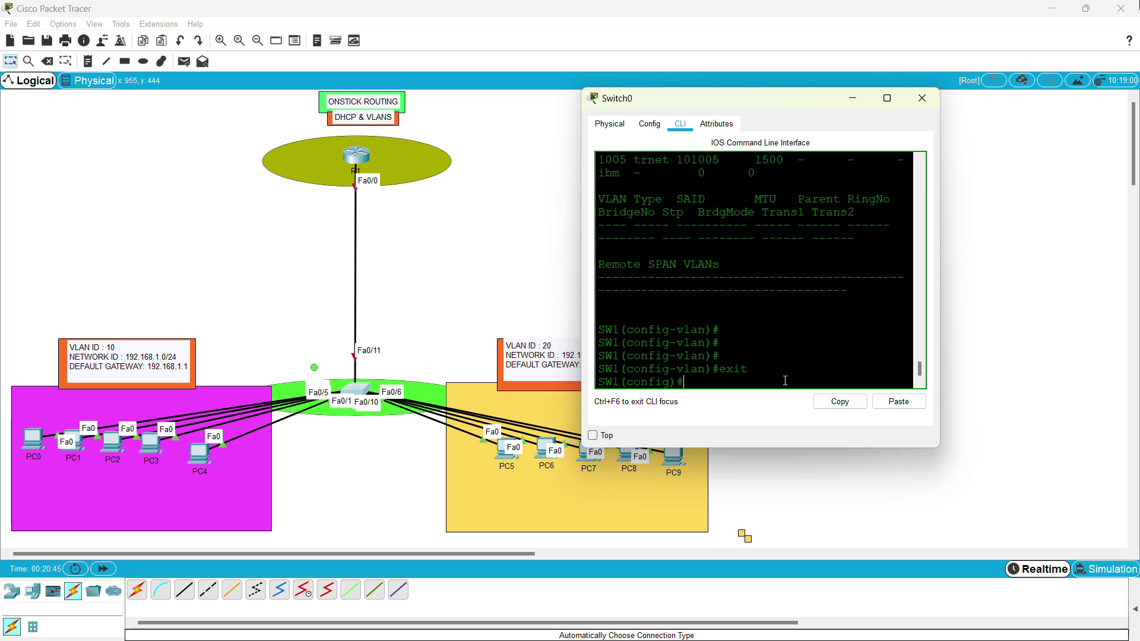
key("Return")
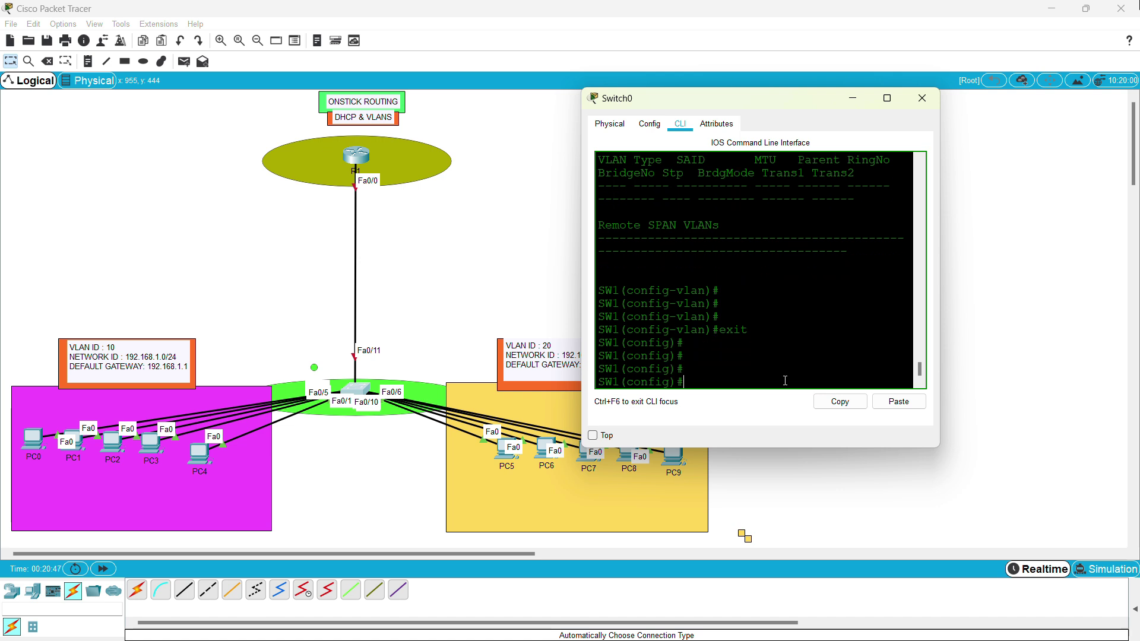
Step: Enter interface range fa0/1-5 on the switch and set its switchport mode to access
type("int range fa0/1-5")
key("Return")
key("Return")
key("Return")
type("switchpor")
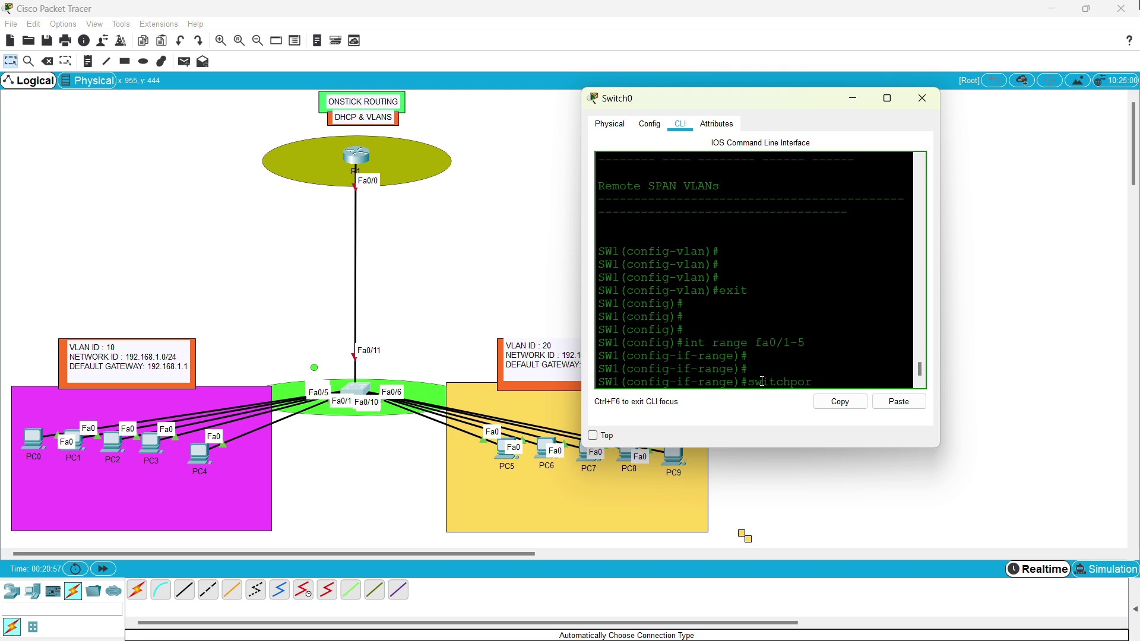
type("t mode access")
key("Return")
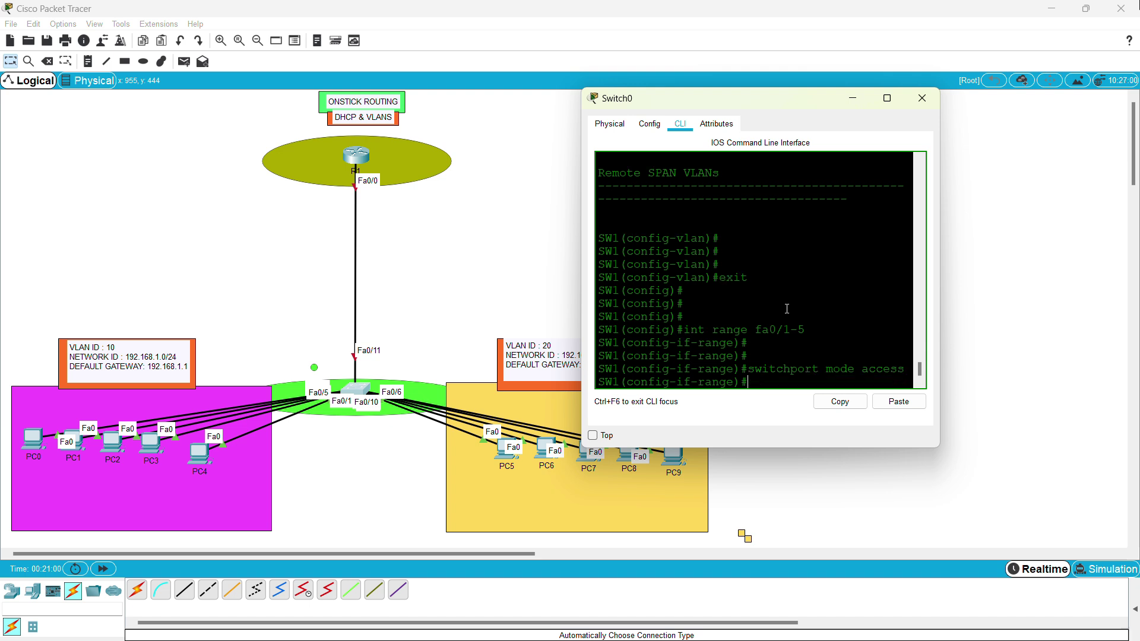
Step: Assign the selected interface range to VLAN 10 with "switchport access vlan 10", using the enlarged command-line window
left_click(887, 98)
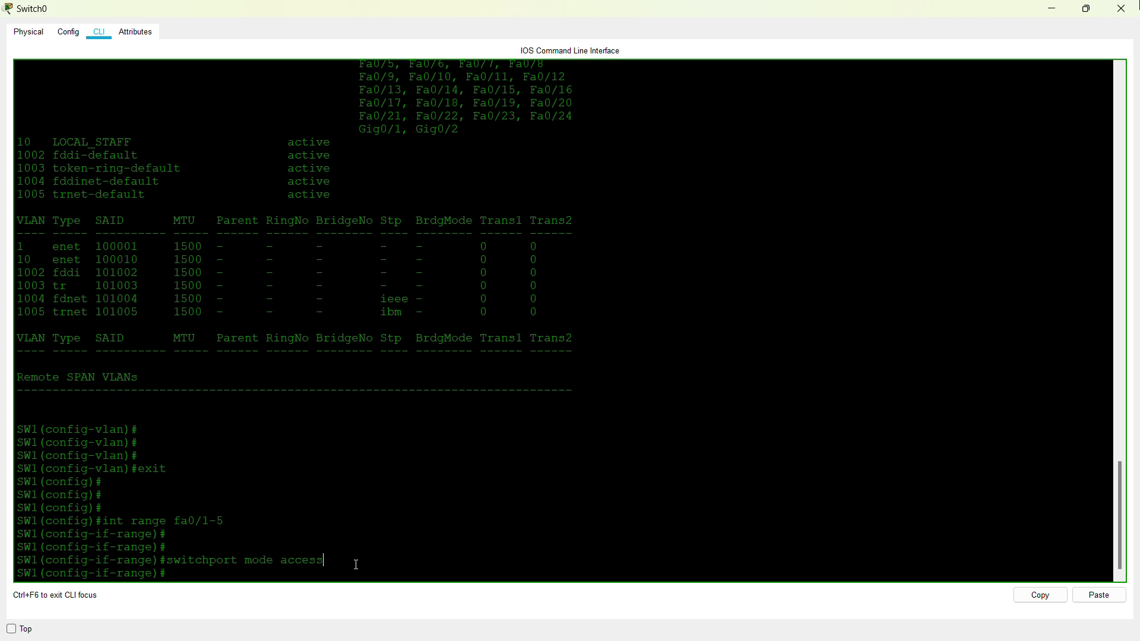
key("Return")
type("switchport access vlan 10")
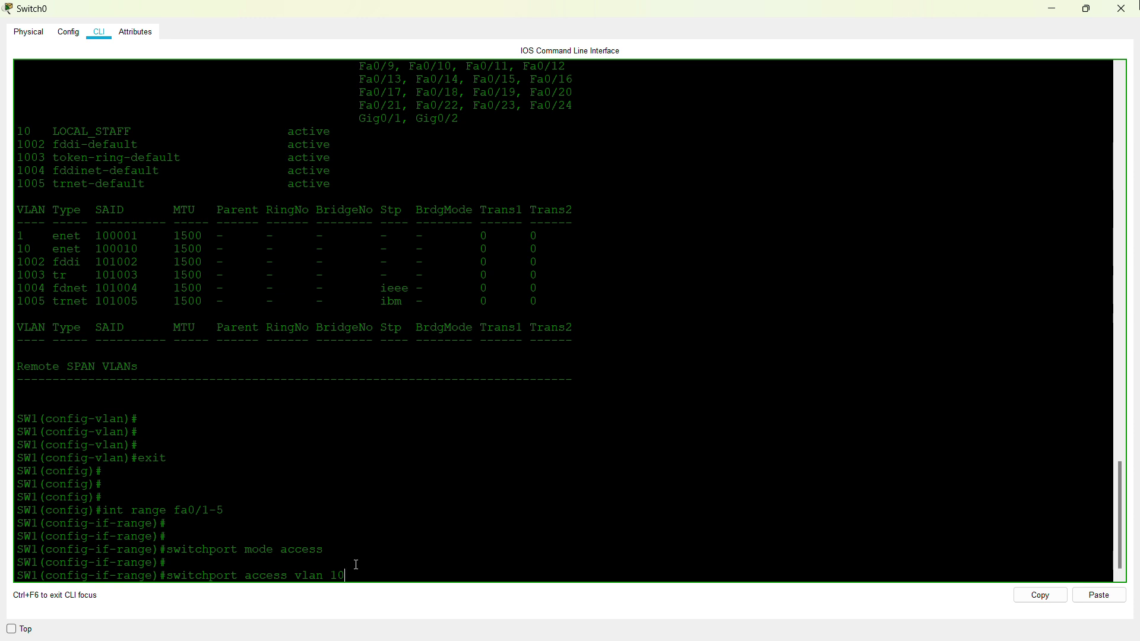
key("Return")
key("Return")
key("Return")
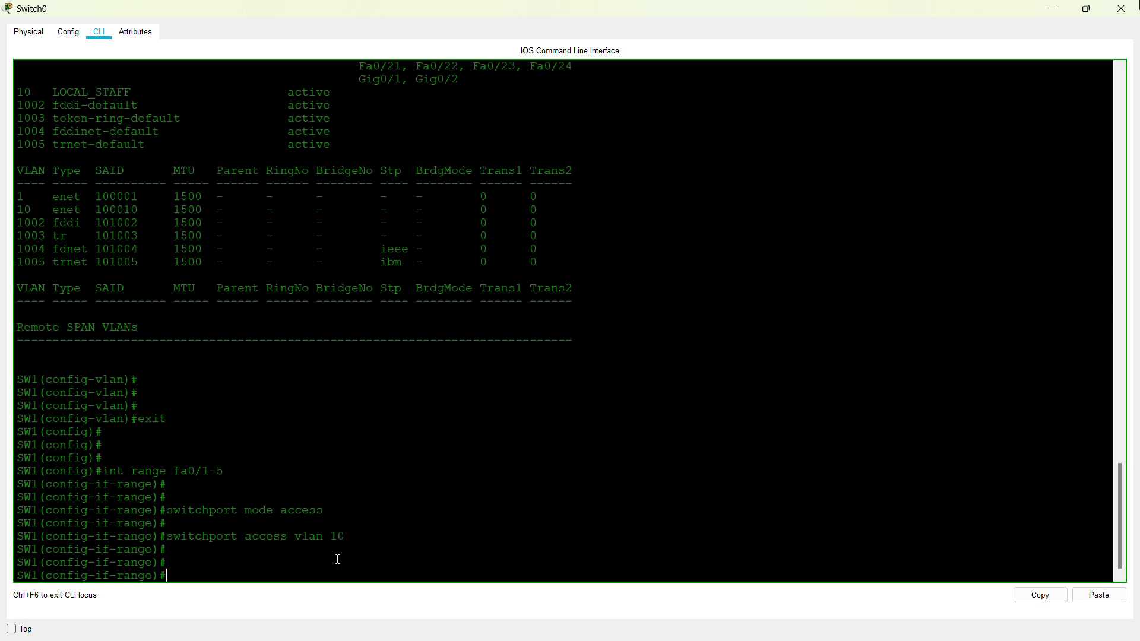
Step: Save the switch's running configuration with "do wr" from interface range configuration mode
type("do wr")
key("Return")
key("Return")
key("Return")
key("Return")
key("Return")
Step: Display the VLAN table with "do sh vlan" and examine the ports listed for VLAN 10 and the default VLAN
type("do sh ")
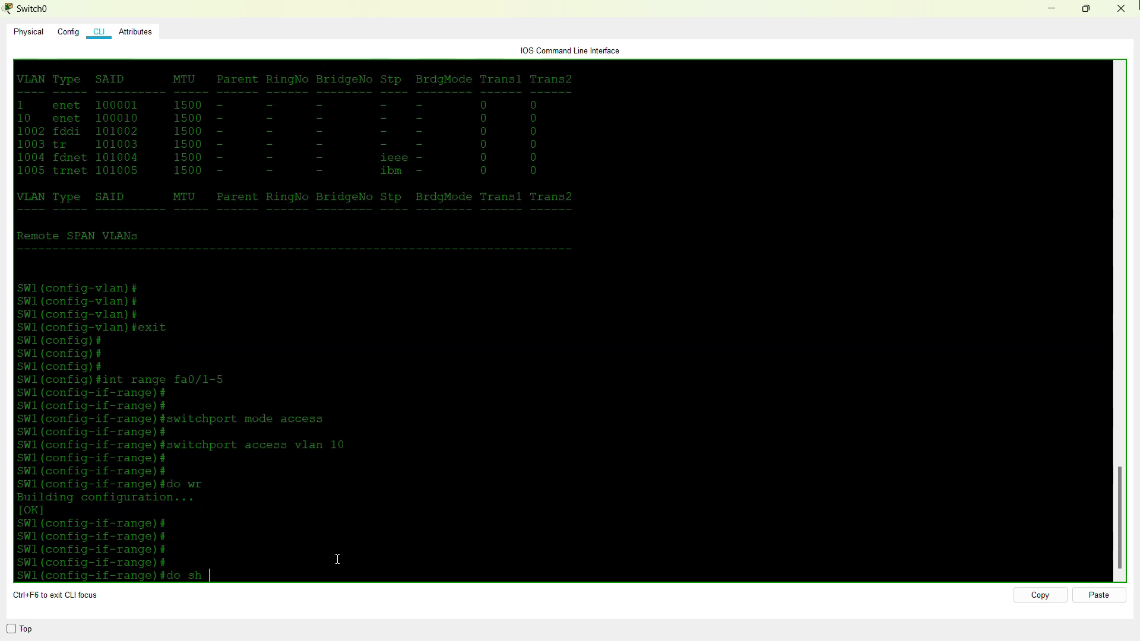
type("vlan")
key("Return")
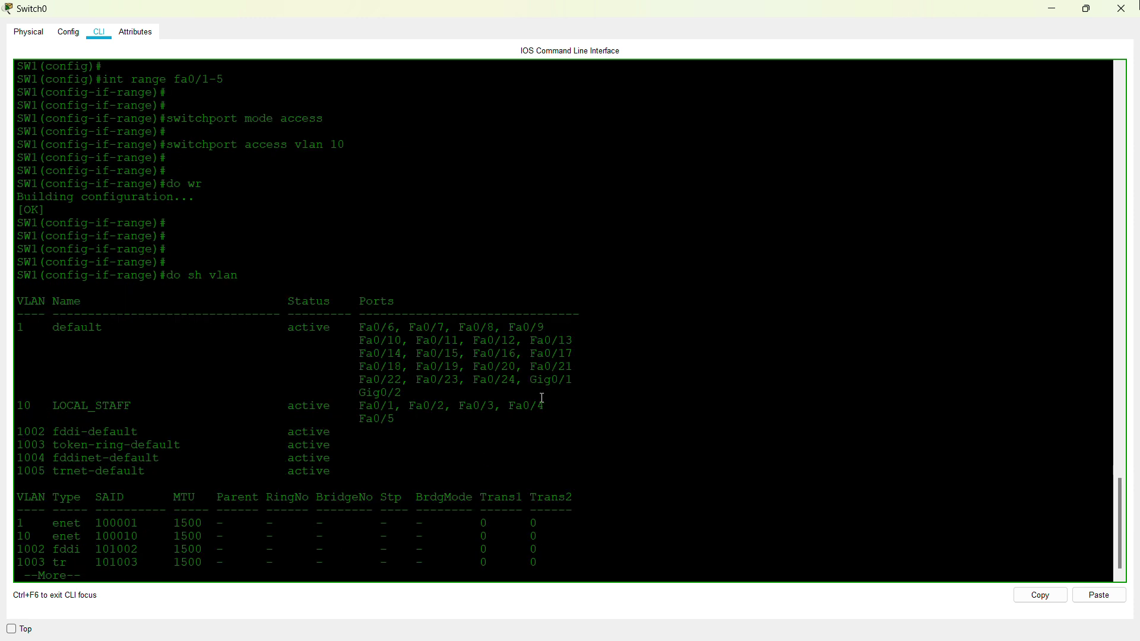
left_click_drag(551, 399, 407, 419)
left_click(406, 418)
left_click_drag(132, 394, 137, 405)
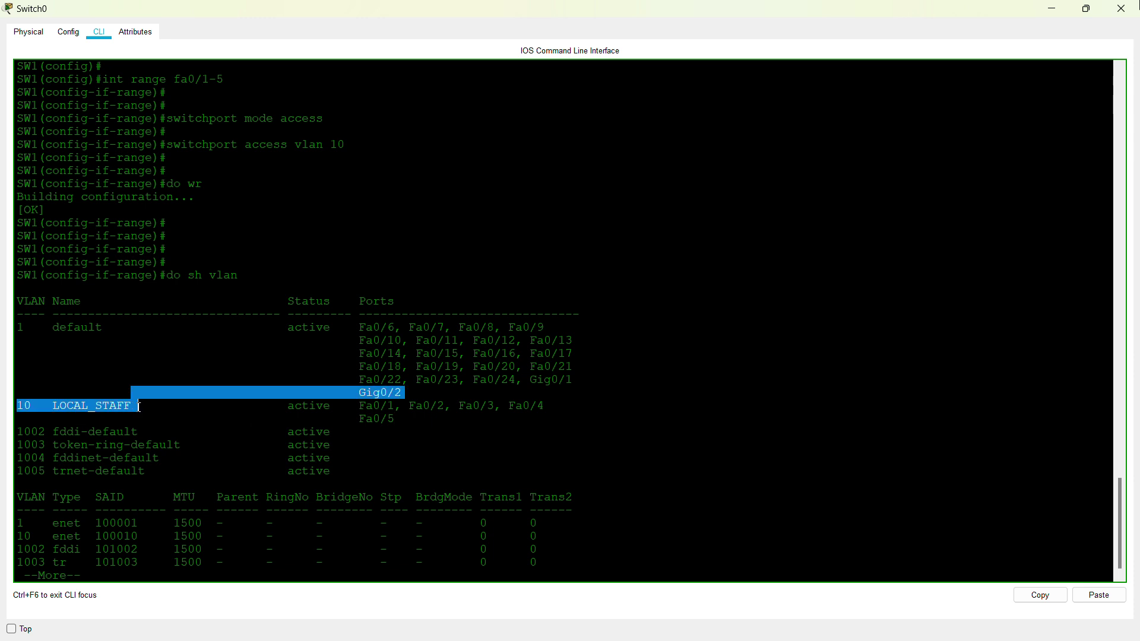
left_click(137, 406)
left_click(414, 397)
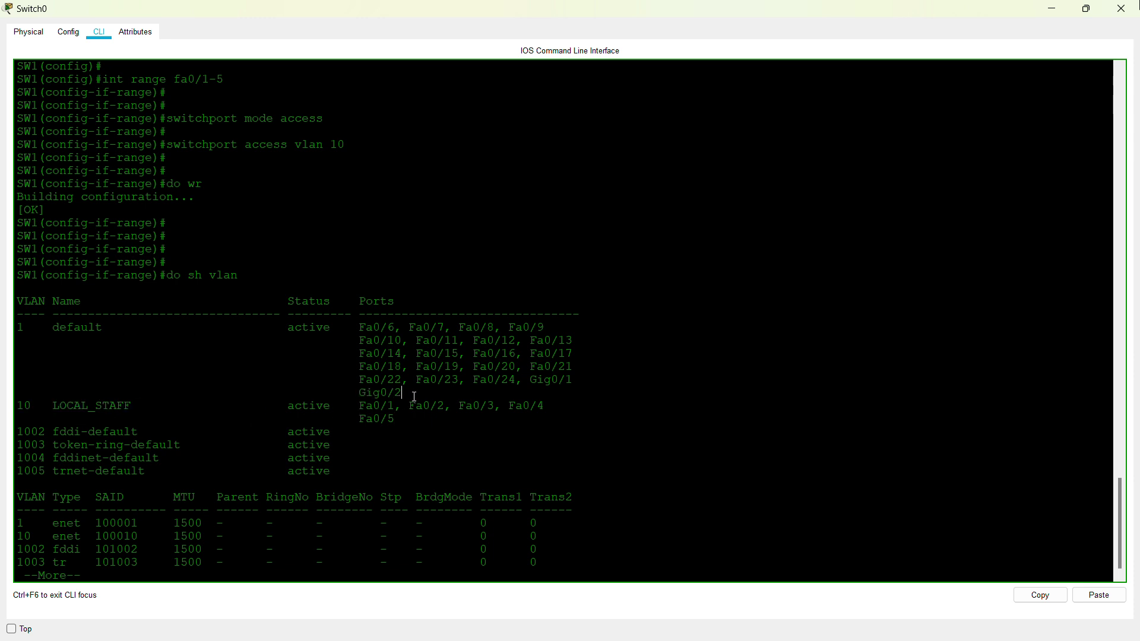
left_click_drag(415, 396, 374, 340)
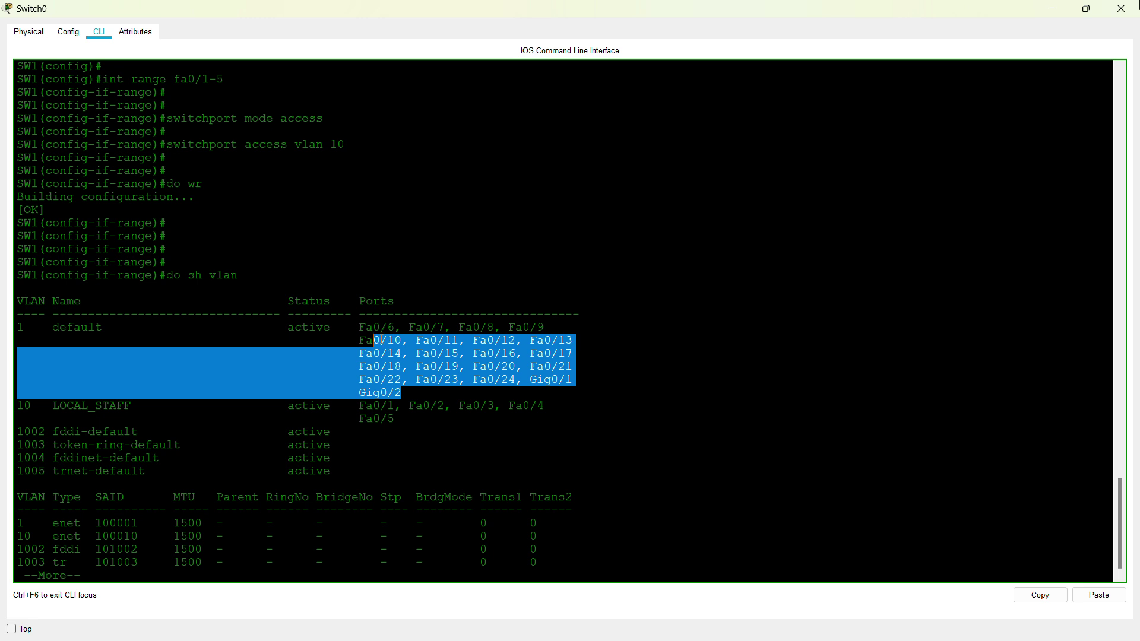
left_click(395, 326)
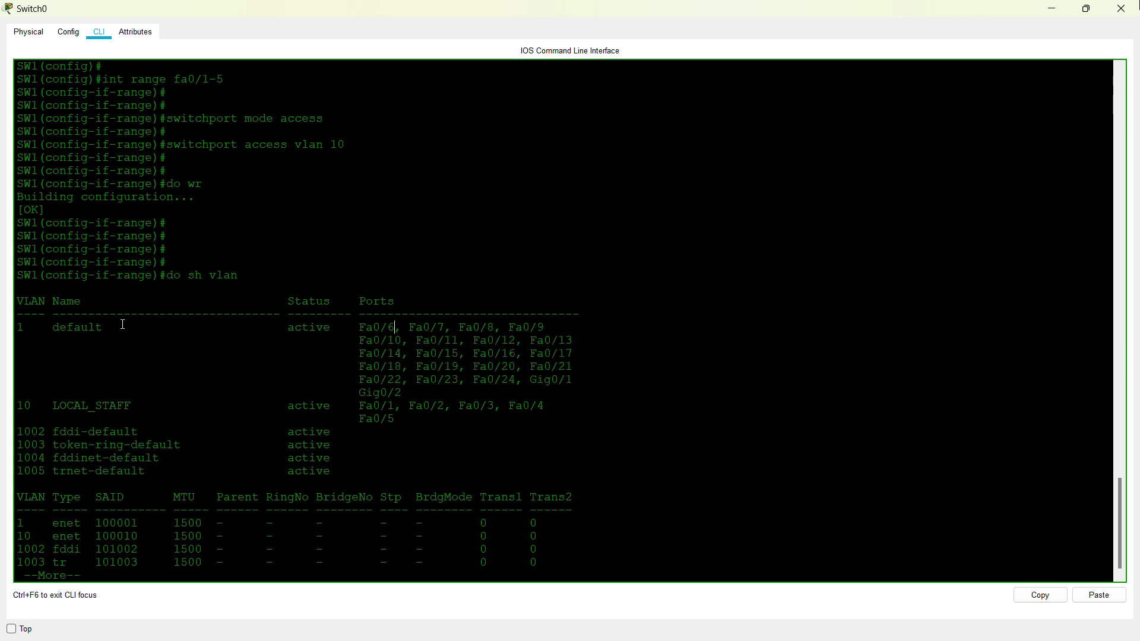
Step: Restore the command-line window to its smaller size, finish the paged VLAN output and exit interface range configuration mode
left_click(1086, 8)
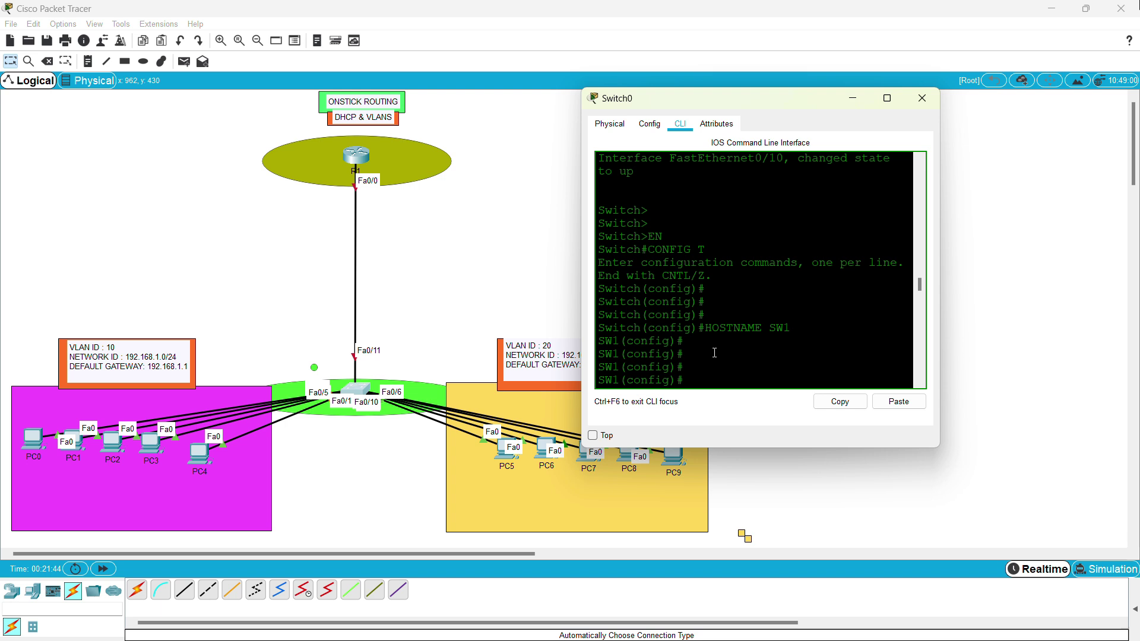
scroll(715, 353, "down", 10)
type("lan")
key("BackSpace")
key("BackSpace")
key("BackSpace")
key("BackSpace")
type("ex")
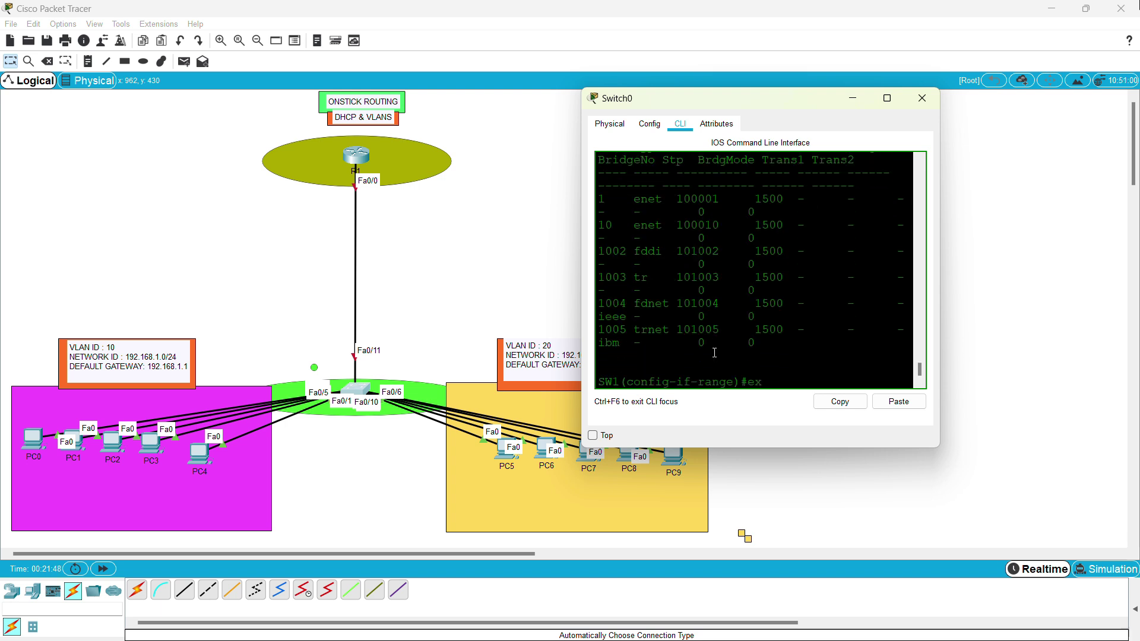
key("Return")
key("Return")
Step: Create VLAN 20 on the switch, name it LOCAL_STAFF2 and exit VLAN configuration mode
type("vlan 20")
key("Return")
key("Return")
type("name LOC")
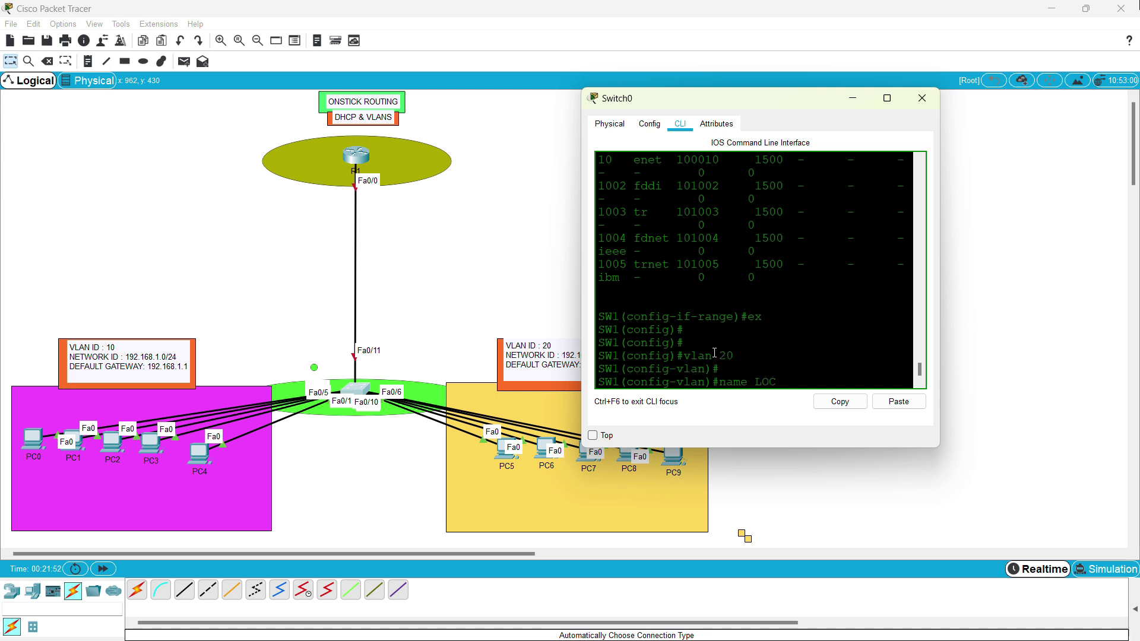
type("AL_STAFF2")
key("Return")
key("Return")
key("Return")
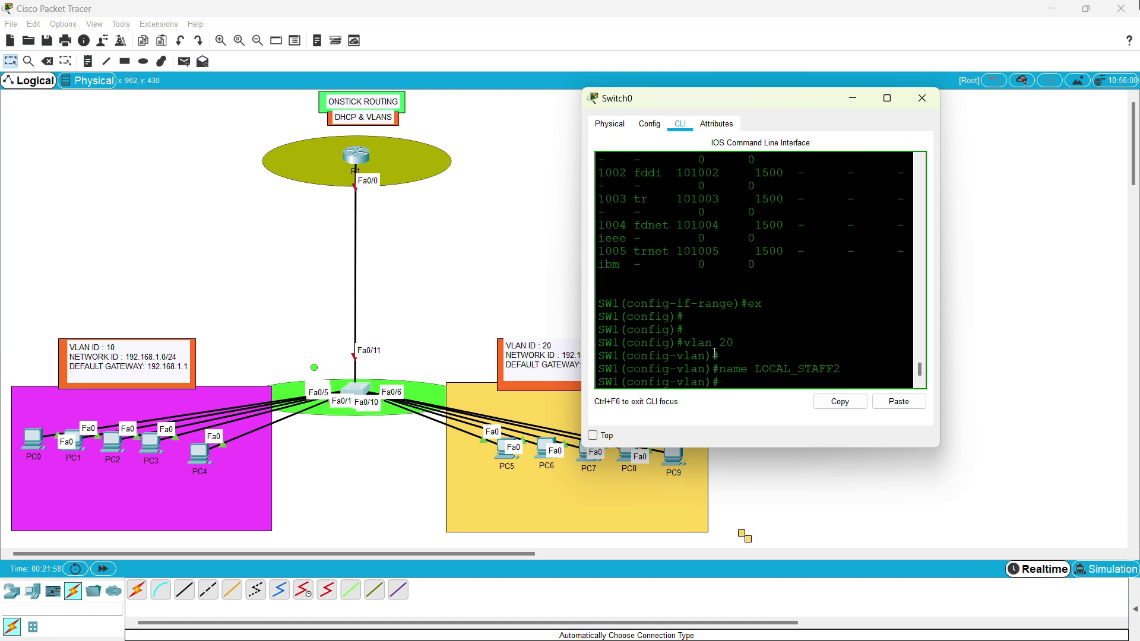
type("exit")
key("Return")
key("Return")
key("Return")
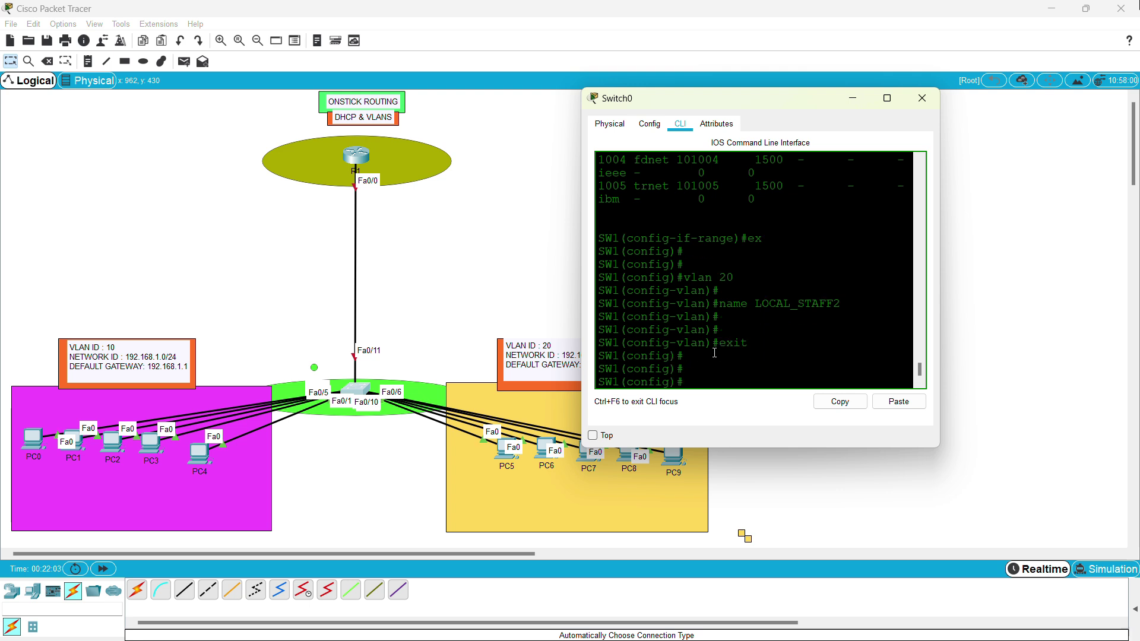
Step: Display the VLAN table with "do sh vlan" in the enlarged window and examine the ports of VLANs 10, 20 and default
type("do sh vlan")
key("Return")
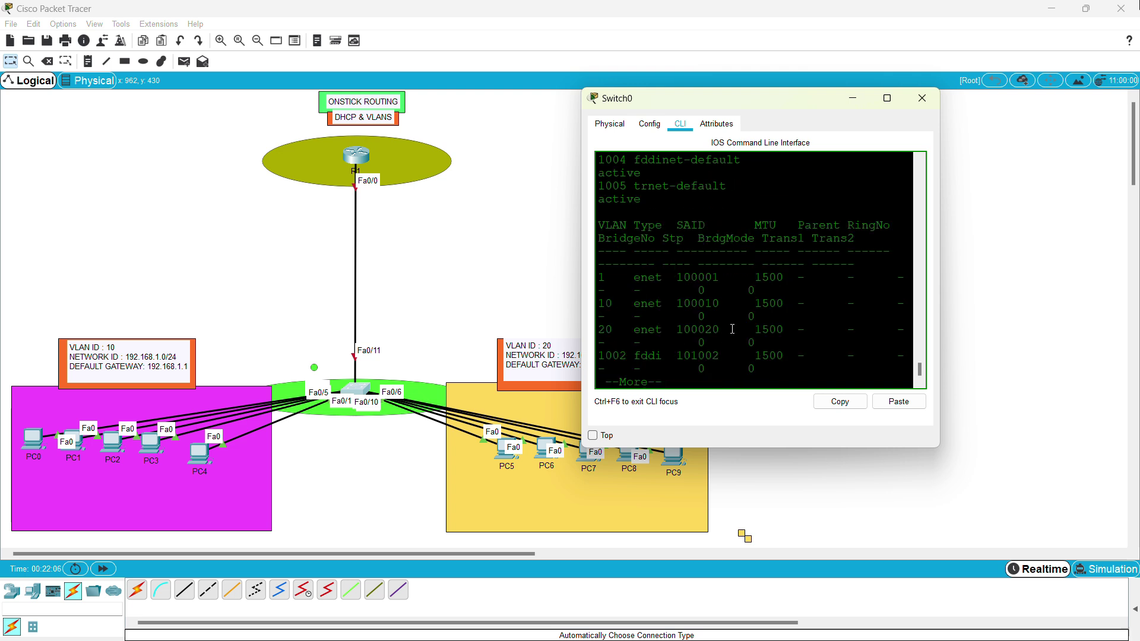
left_click(886, 105)
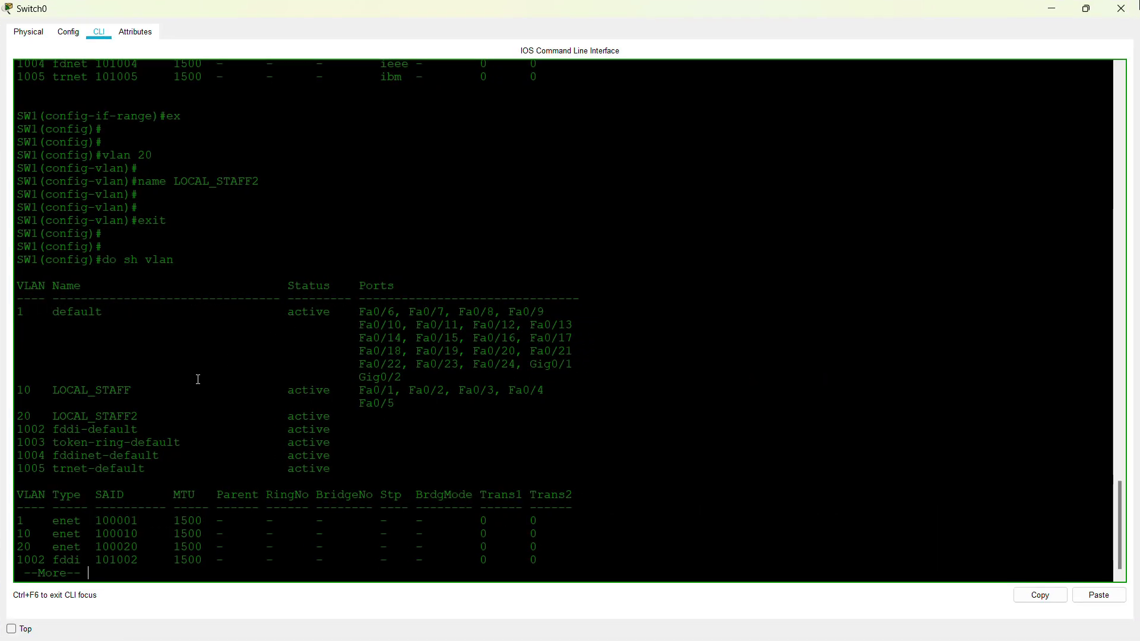
left_click_drag(134, 394, 25, 396)
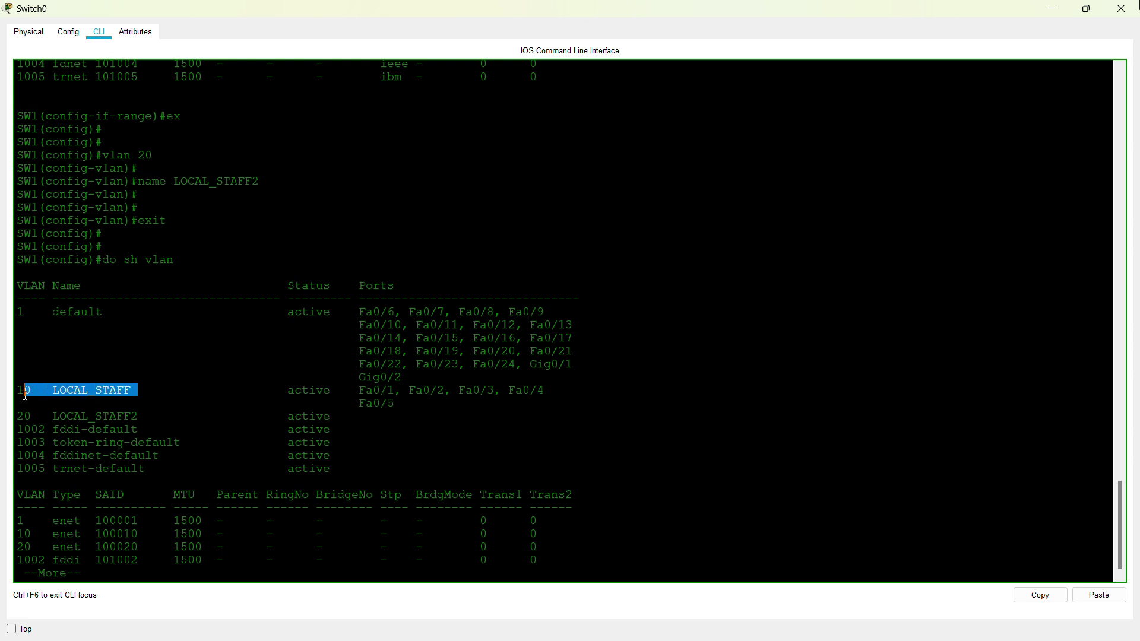
left_click(70, 381)
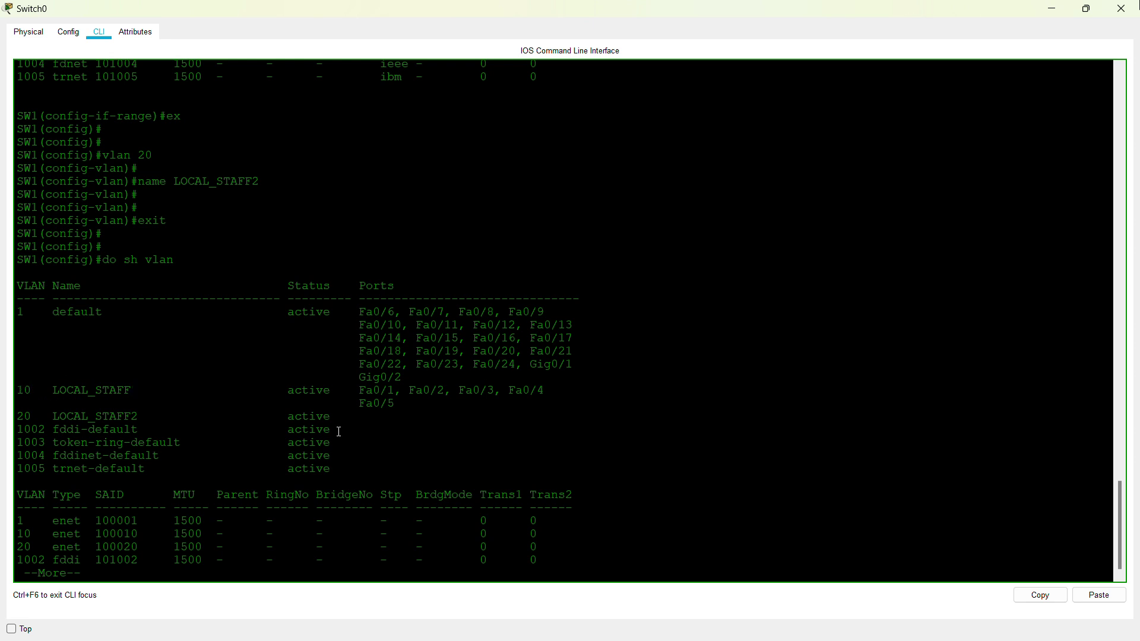
double_click(134, 416)
left_click_drag(147, 415, 411, 417)
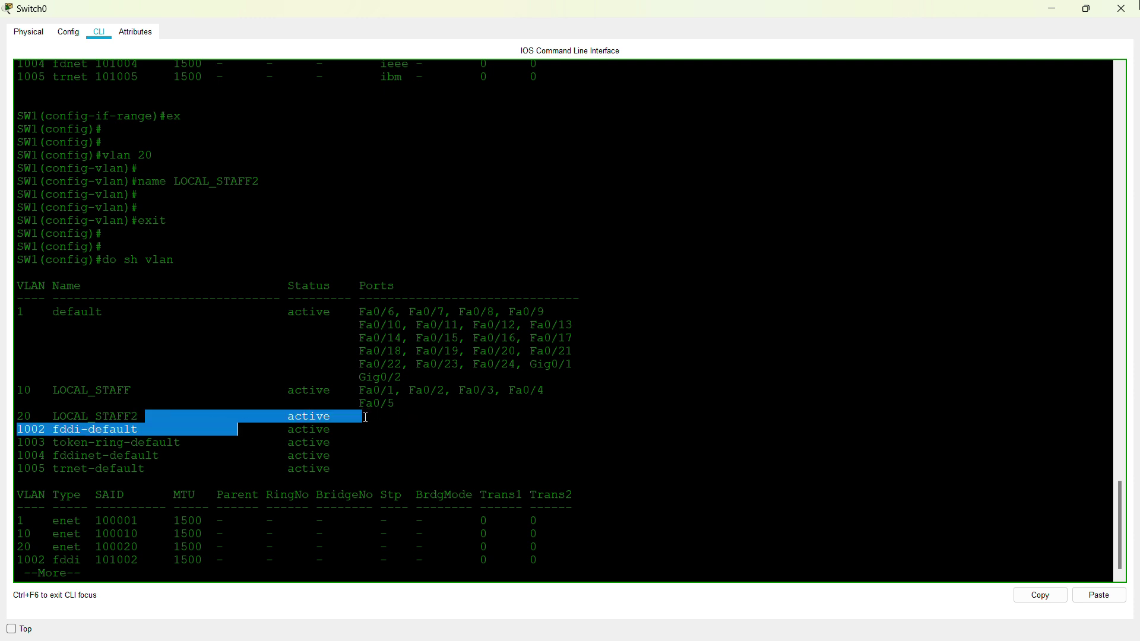
left_click(366, 417)
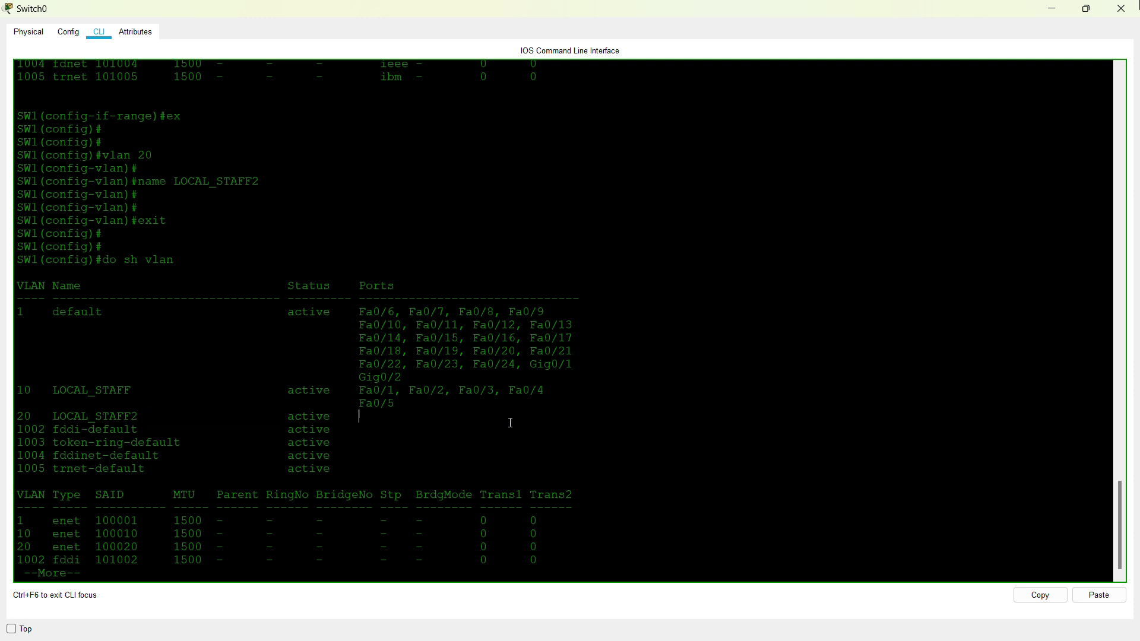
left_click_drag(574, 364, 360, 314)
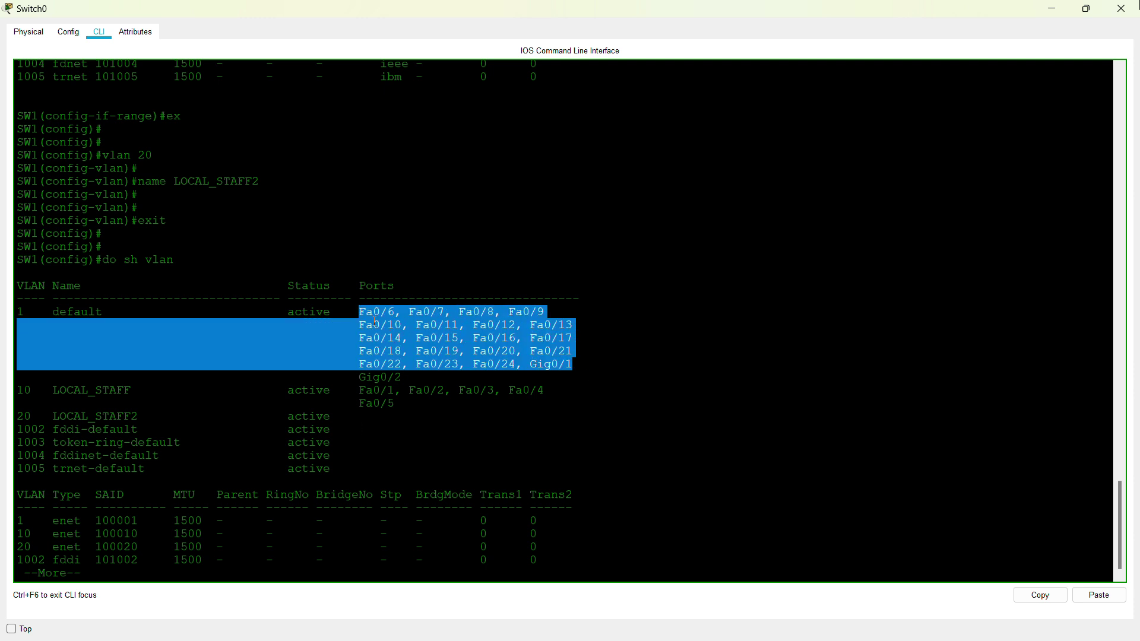
left_click(111, 313)
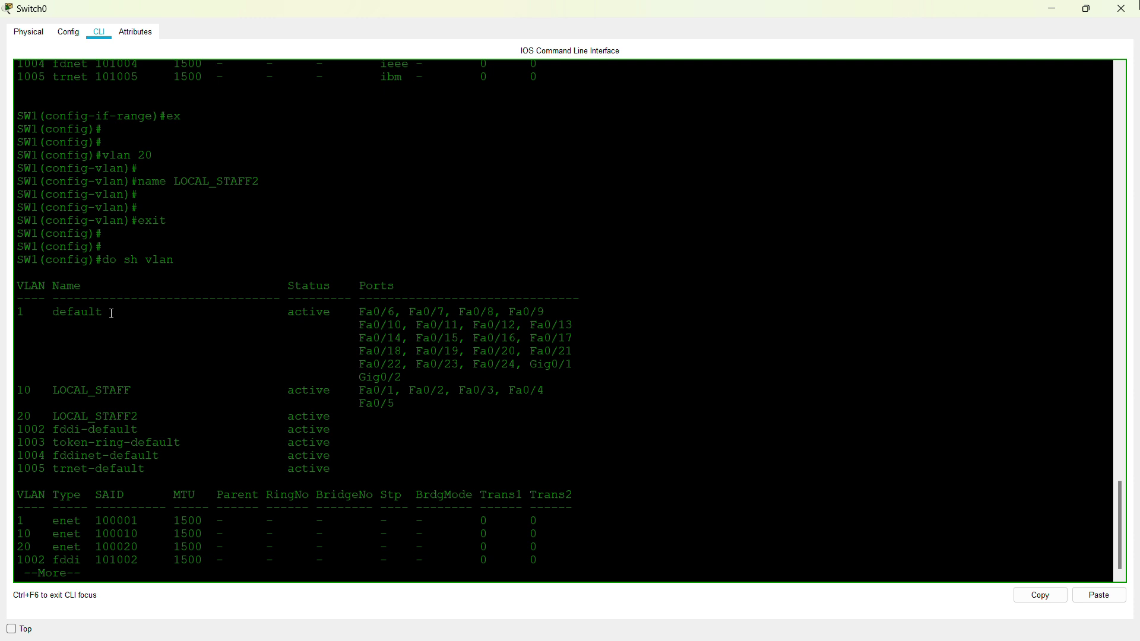
Step: Nudge PC5 slightly down and to the left and PC9 slightly up and to the right within the VLAN 20 area
left_click(1086, 9)
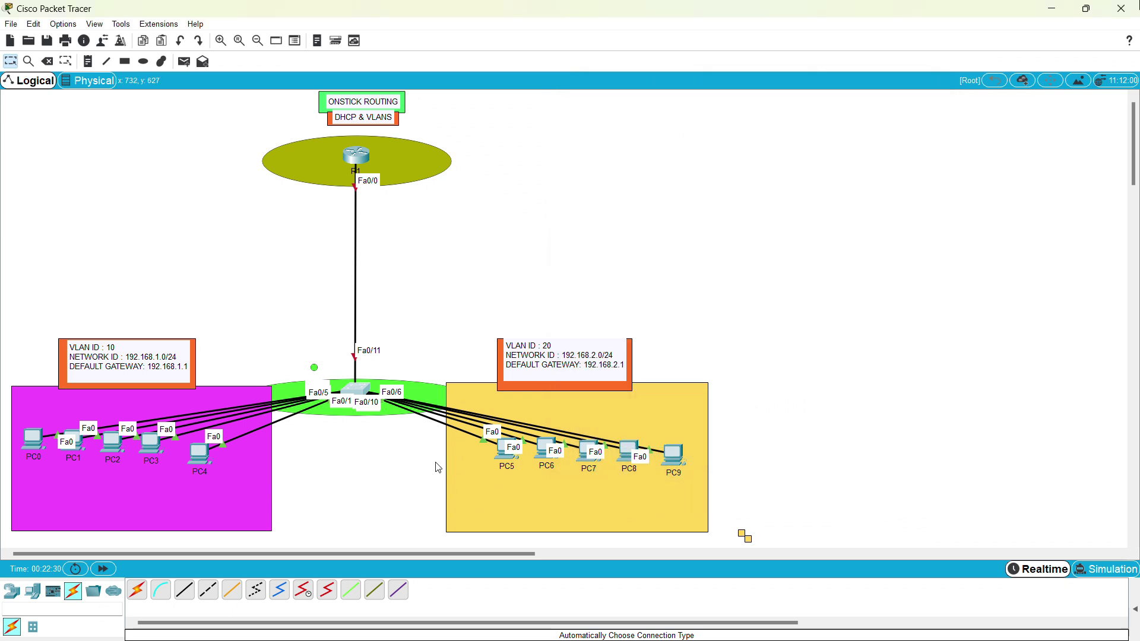
mouse_move(507, 459)
left_mouse_down()
mouse_move(369, 532)
mouse_move(501, 457)
left_mouse_up()
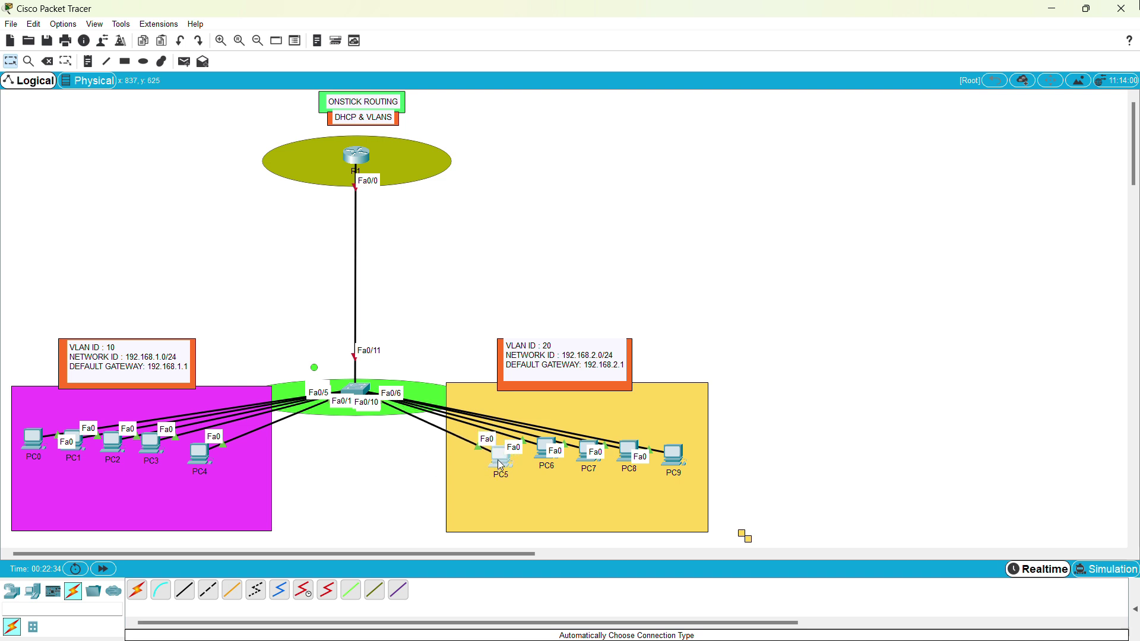
left_click_drag(501, 466, 497, 468)
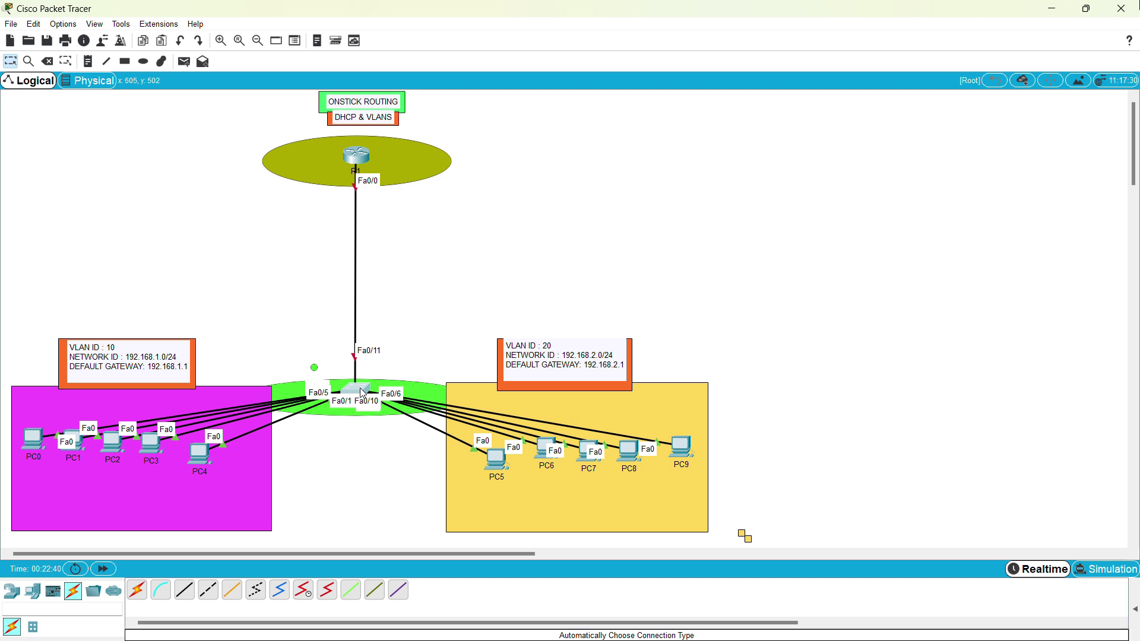
Step: Enter interface range fa0/6-10 in the switch's command line and set its switchport mode to access
left_click(364, 393)
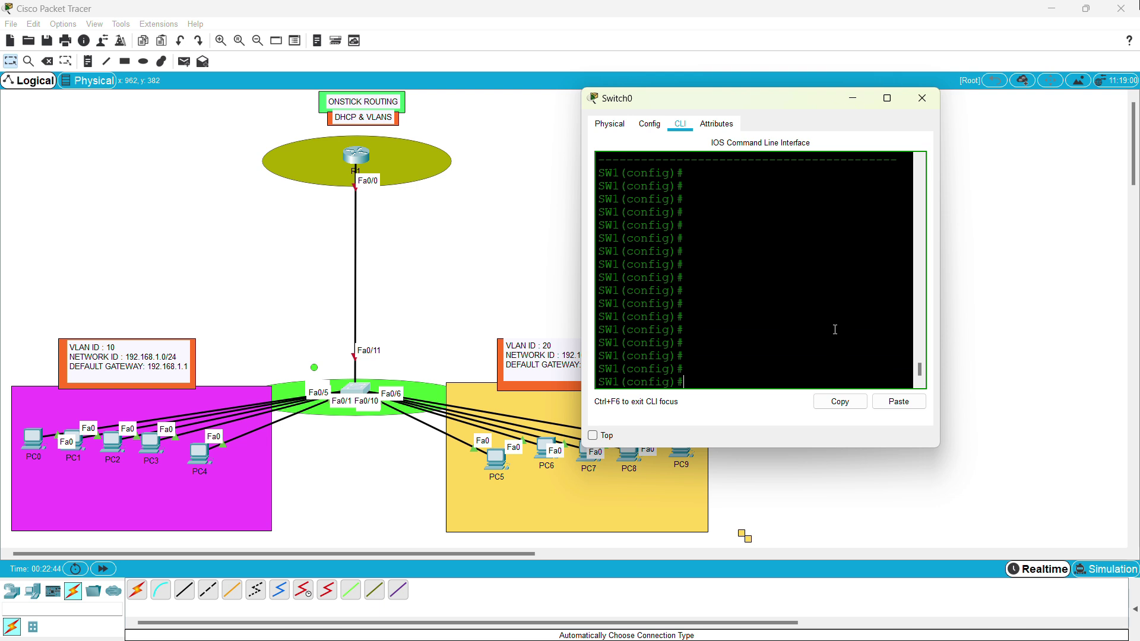
type("int range fa0/")
key("BackSpace")
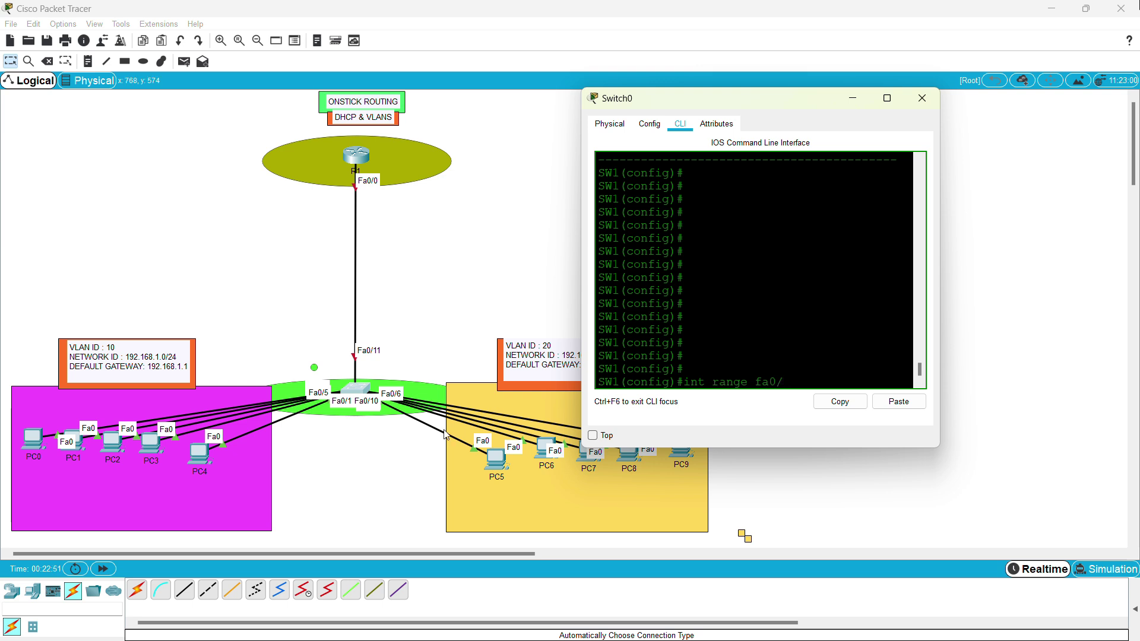
type("6-10")
key("Return")
key("Return")
type("switchp")
type("o")
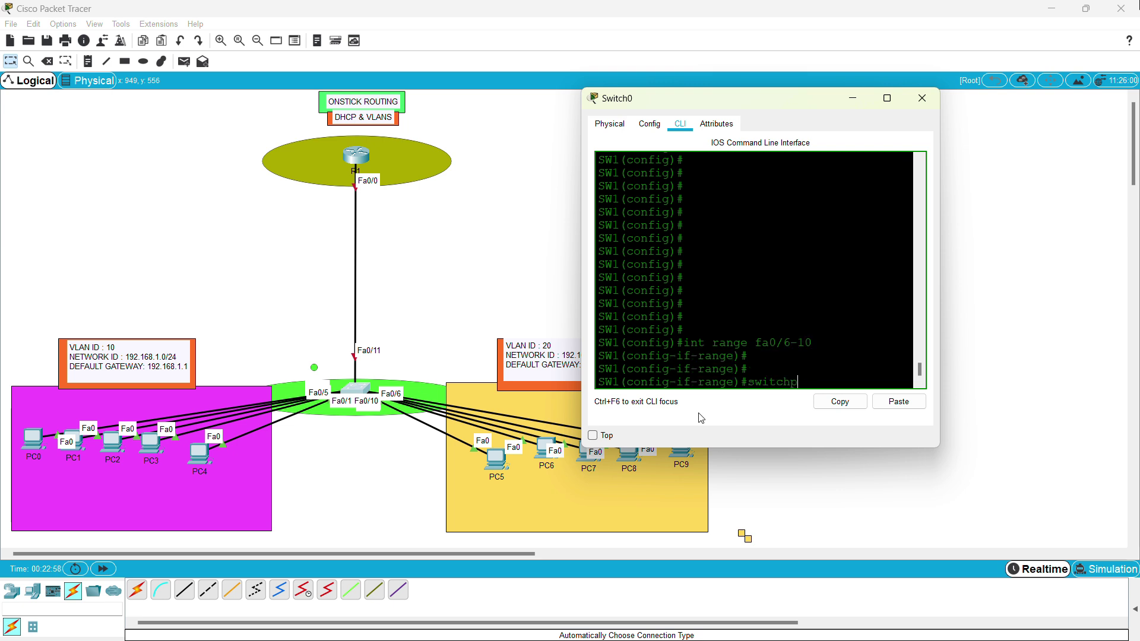
type("rtport mode access")
key("Return")
Step: Assign the selected interface range to VLAN 20 with "switchport access vlan 20"
type("switchporgt")
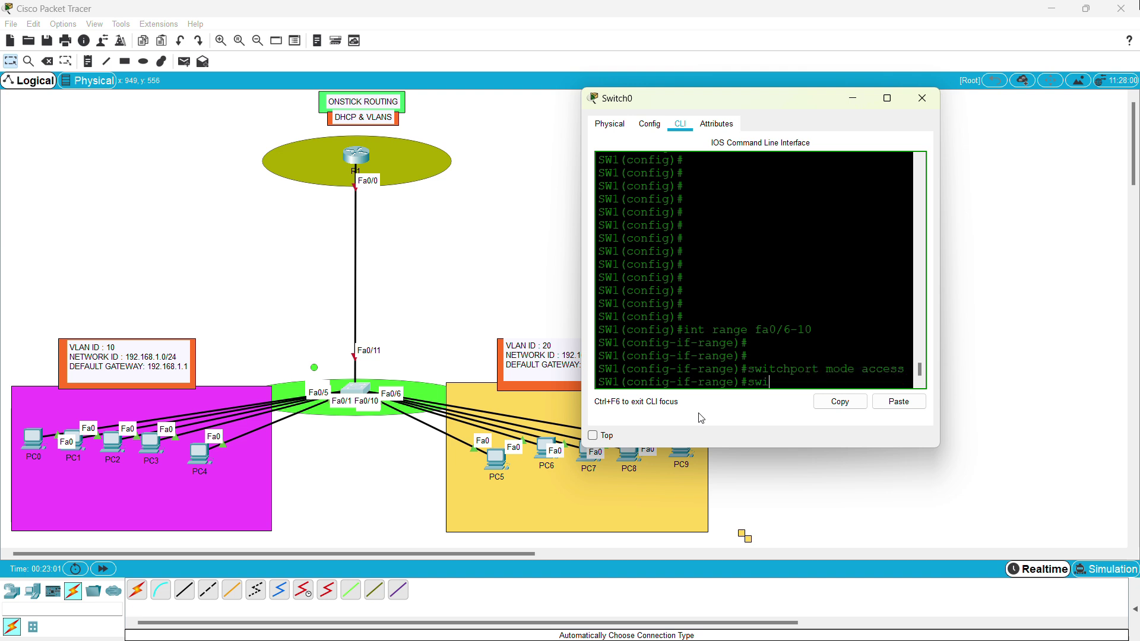
key("BackSpace")
key("BackSpace")
type("t mod")
key("BackSpace")
key("BackSpace")
key("BackSpace")
type("access la")
key("BackSpace")
key("BackSpace")
type("vlan 20")
key("Return")
Step: Display the VLAN table with "do sh vlan" in the enlarged window and examine the ports assigned to LOCAL_STAFF2
type("do sh vlan")
key("Return")
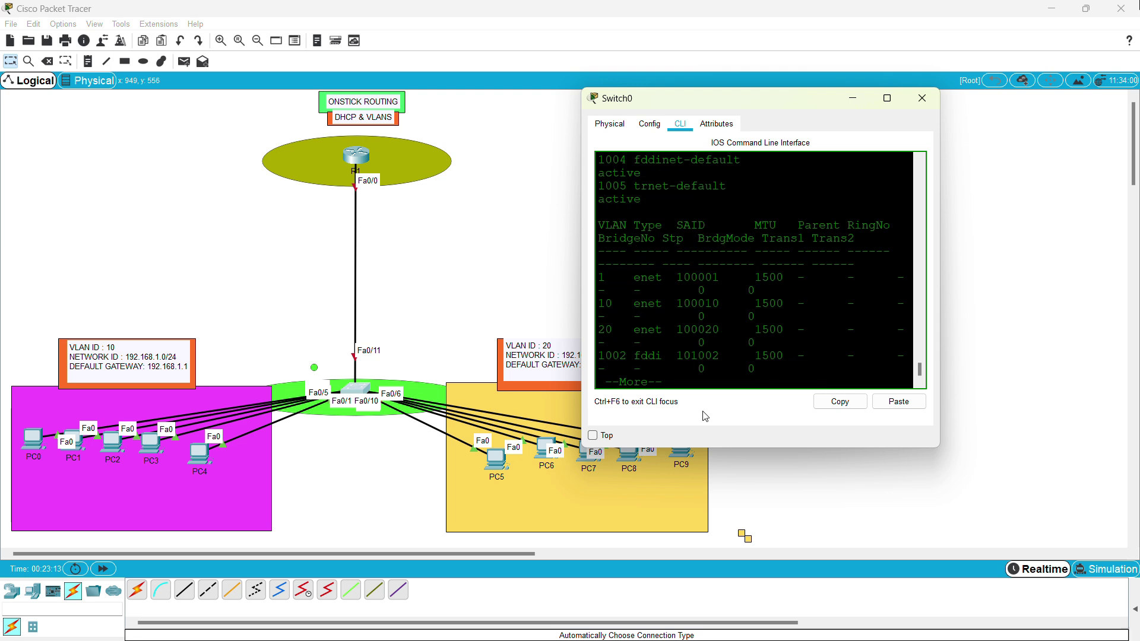
left_click(888, 98)
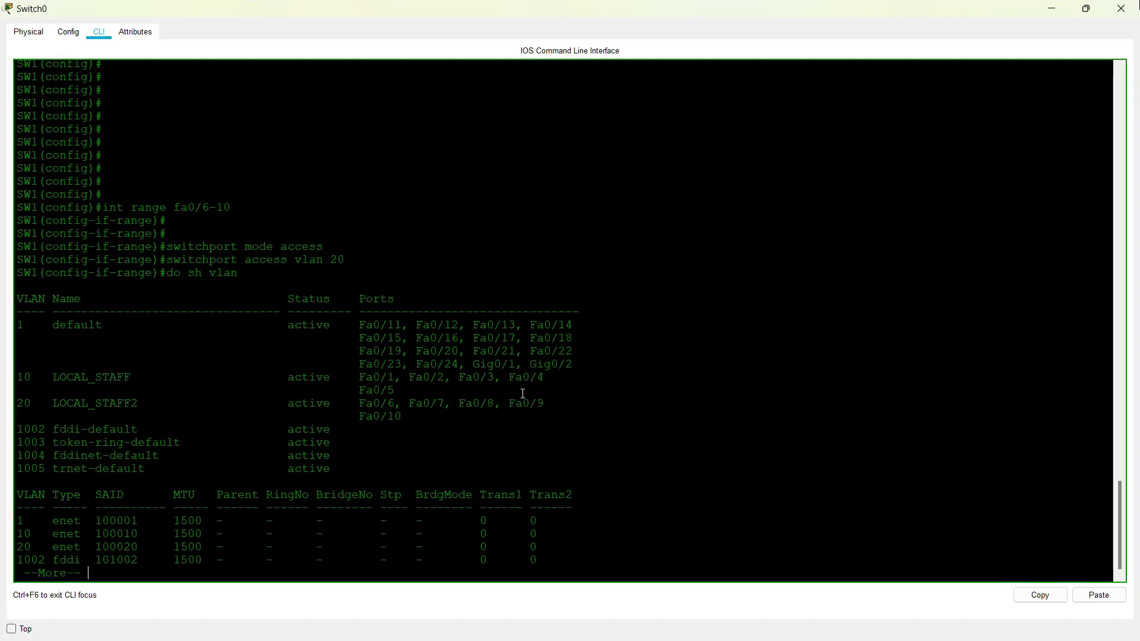
left_click_drag(545, 403, 378, 423)
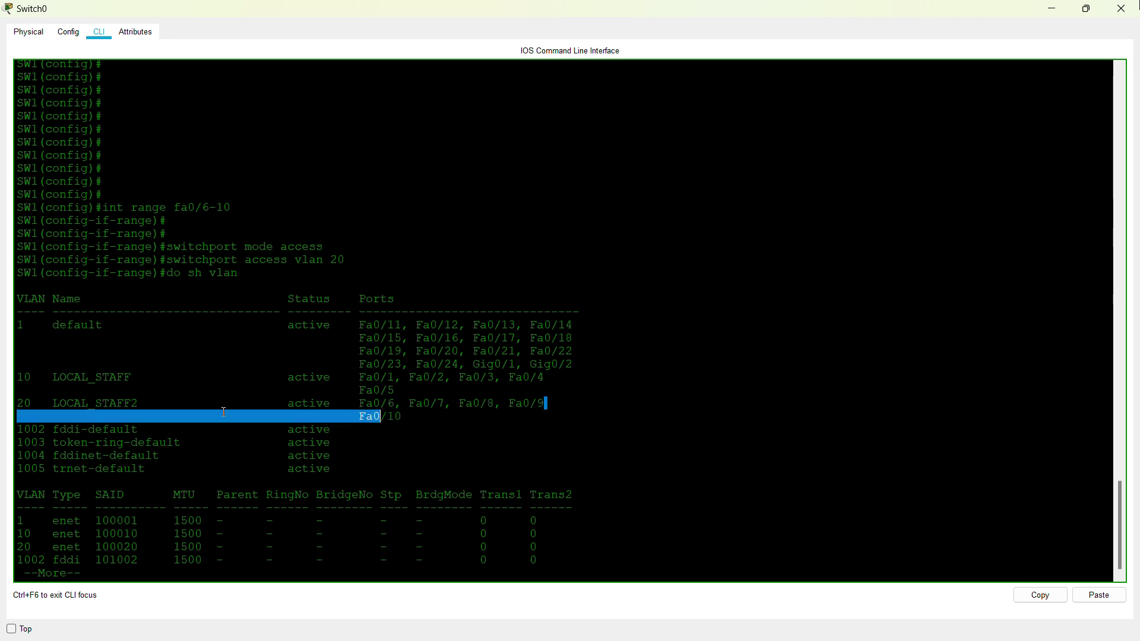
left_click(67, 408)
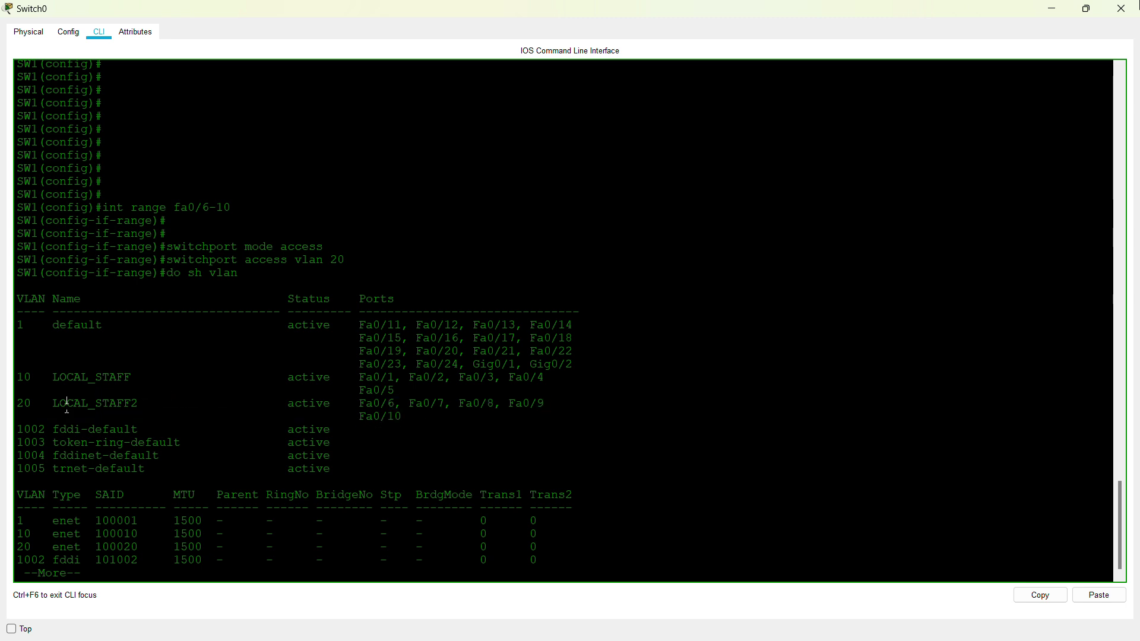
left_click(1061, 14)
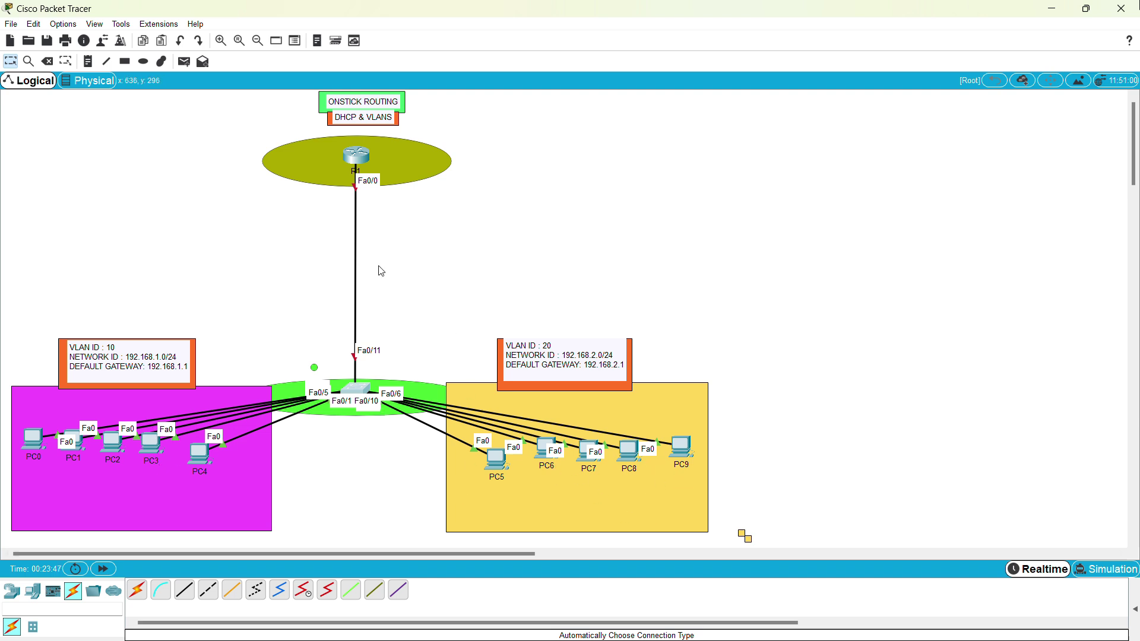
left_click(144, 61)
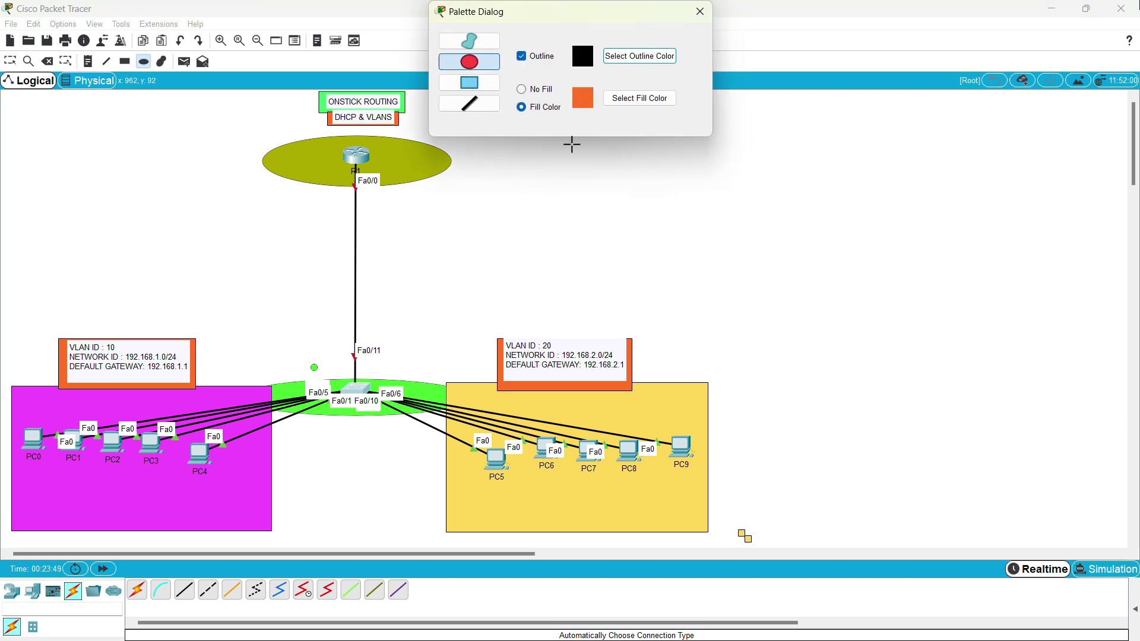
left_click(640, 98)
left_click(543, 250)
left_click(635, 432)
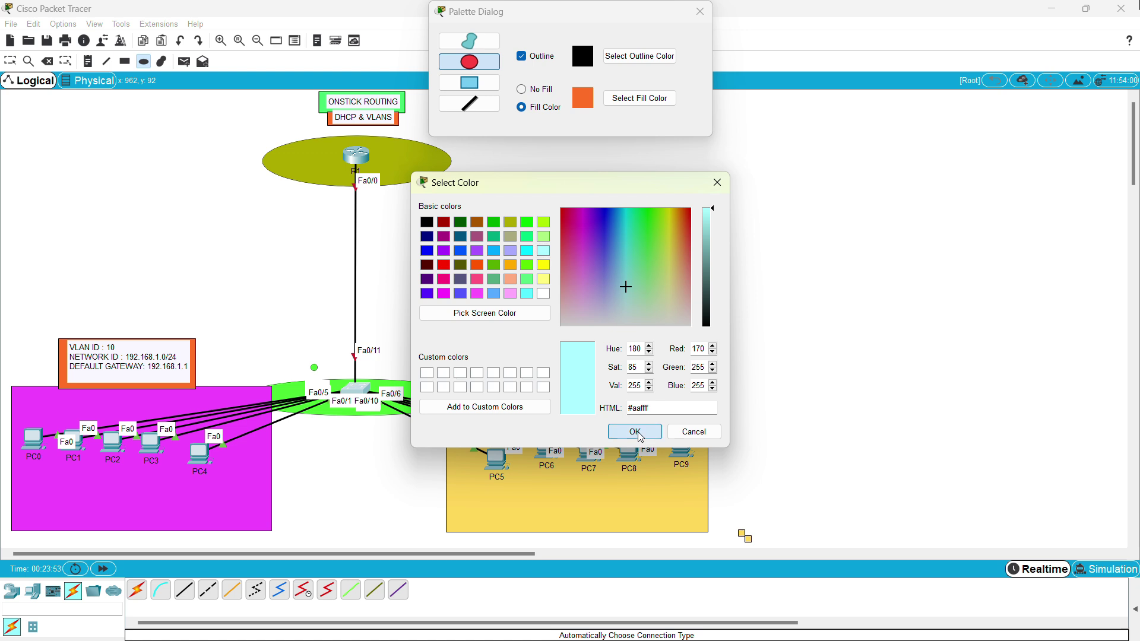
left_click_drag(272, 396, 243, 339)
key("Escape")
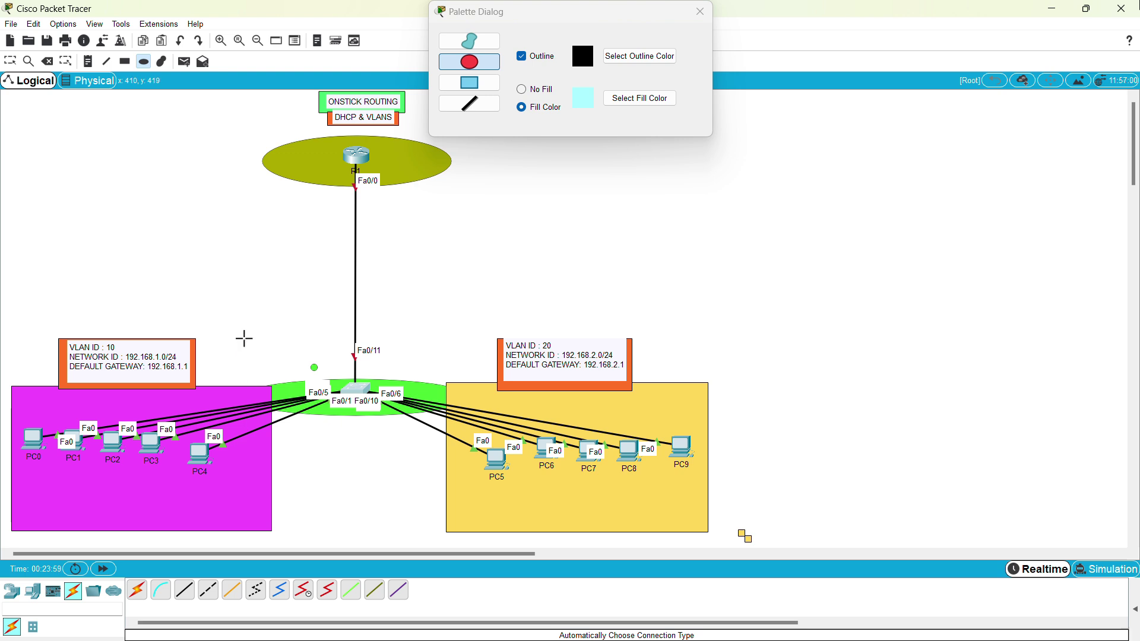
key("Escape")
left_click(701, 11)
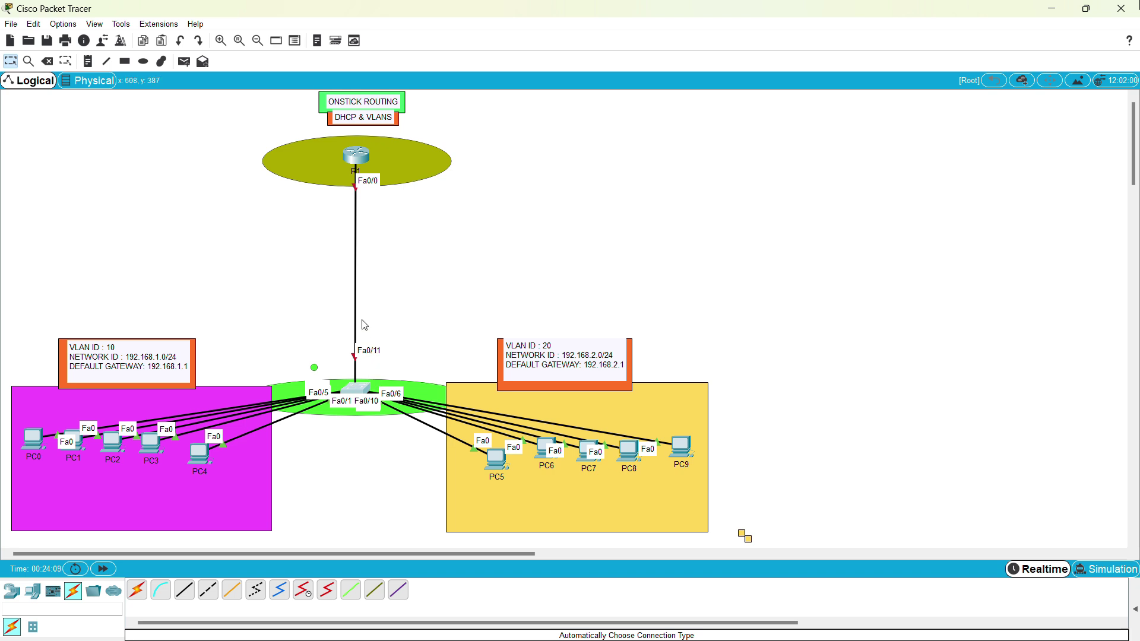
Step: Reopen the switch's command line in an enlarged window and review the VLAN table's port assignments
left_click(358, 395)
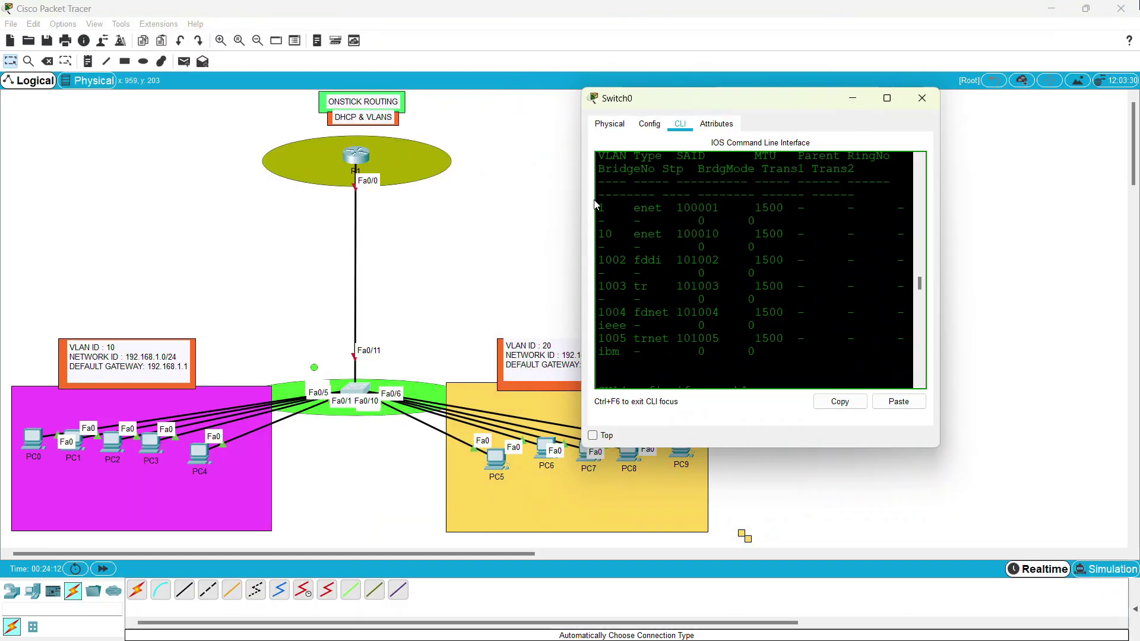
left_click(887, 98)
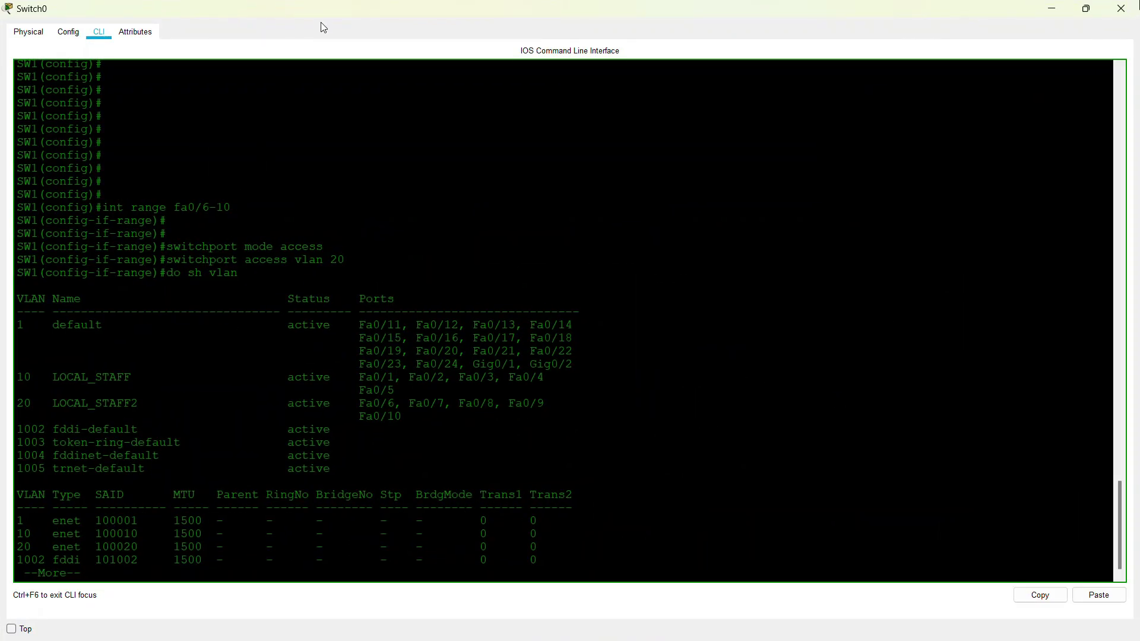
left_click_drag(362, 6, 750, 89)
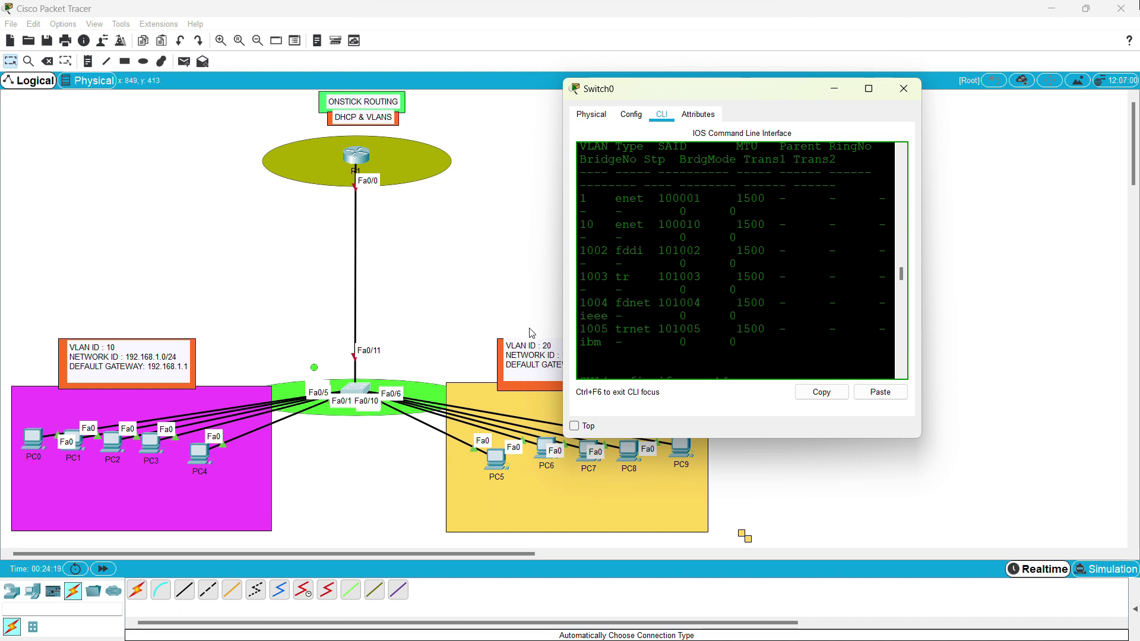
left_click(763, 316)
scroll(763, 317, "down", 5)
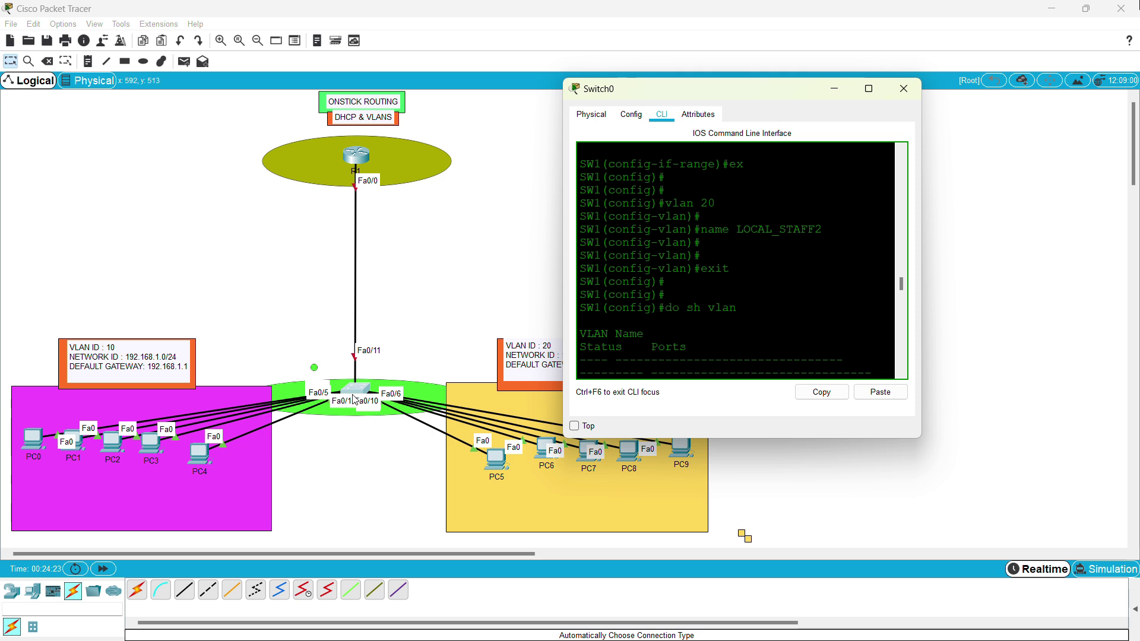
left_click(868, 89)
right_click(748, 375)
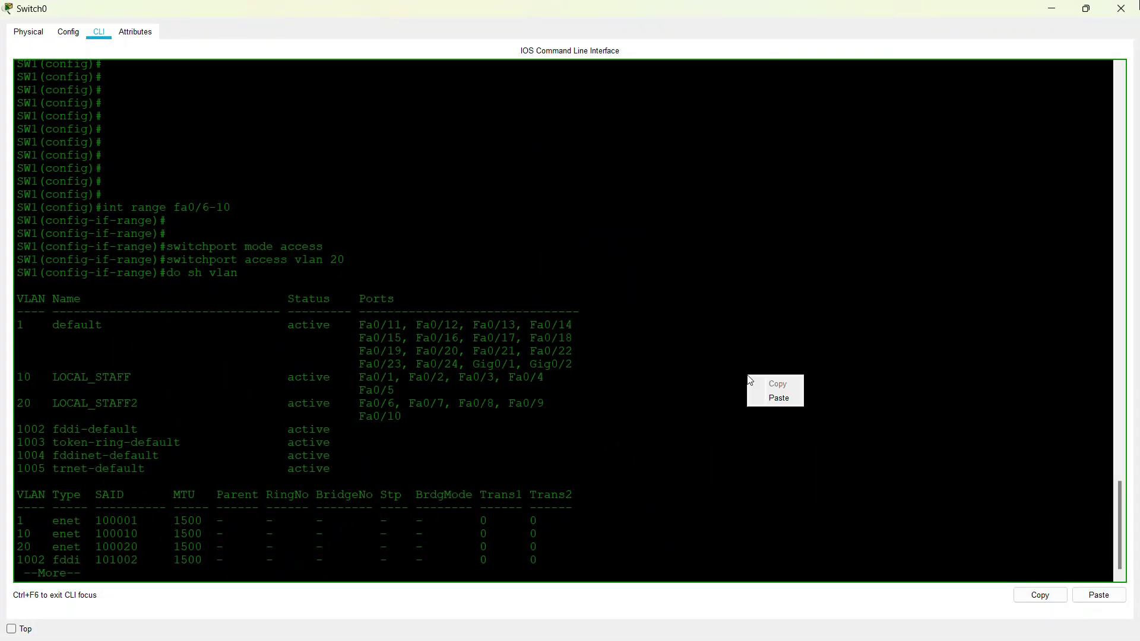
left_click(766, 398)
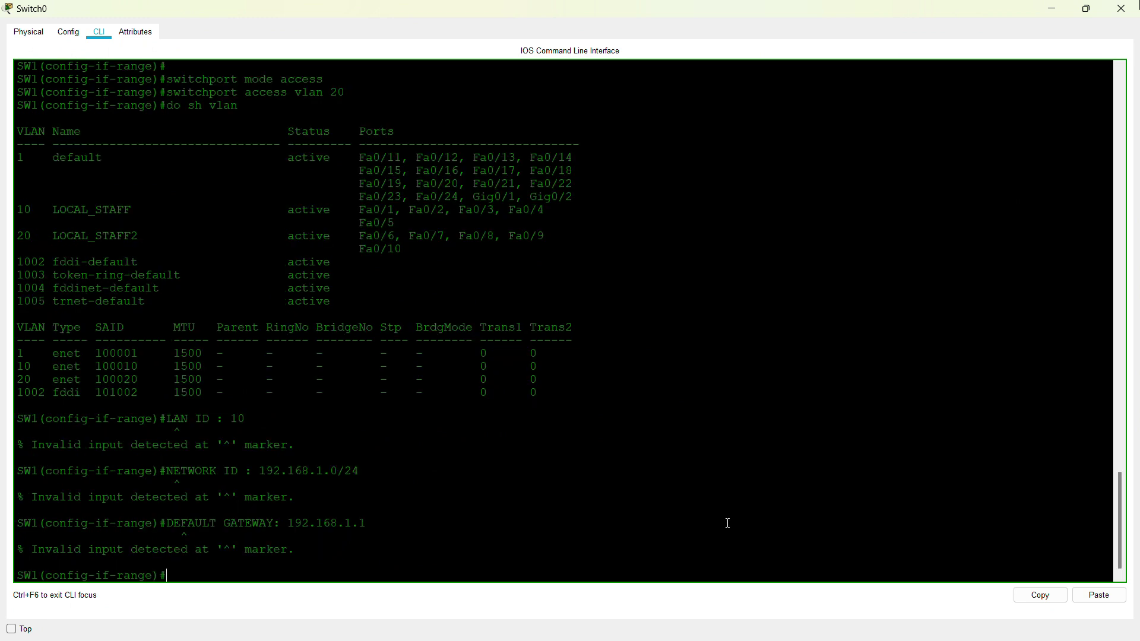
key("Return")
key("Return")
key("Return")
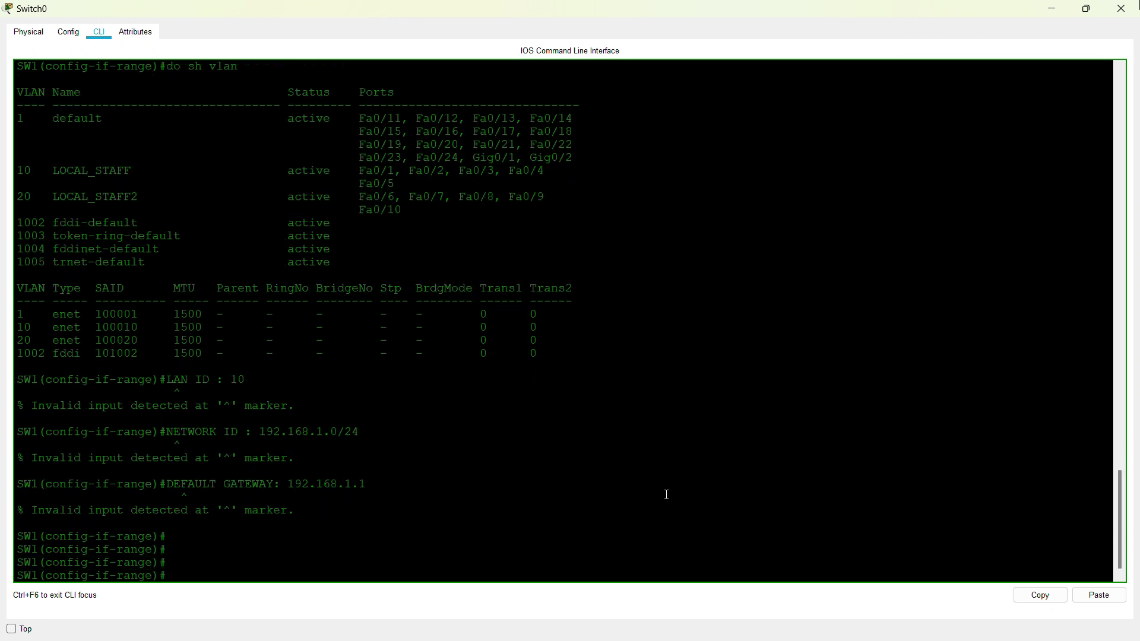
key("Return")
key("Return")
key("Return")
key("Return")
key("Return")
key("Return")
key("Return")
key("Return")
key("Return")
key("Return")
key("Return")
key("Return")
key("Return")
key("Return")
key("Return")
key("Return")
key("Return")
key("Return")
key("Return")
key("Return")
key("Return")
key("Return")
key("Return")
key("Return")
Step: Exit the interface range configuration and return the switch to global configuration mode
type("eit")
key("Return")
key("Return")
key("Return")
type("exit")
key("Return")
key("Return")
key("Return")
key("Return")
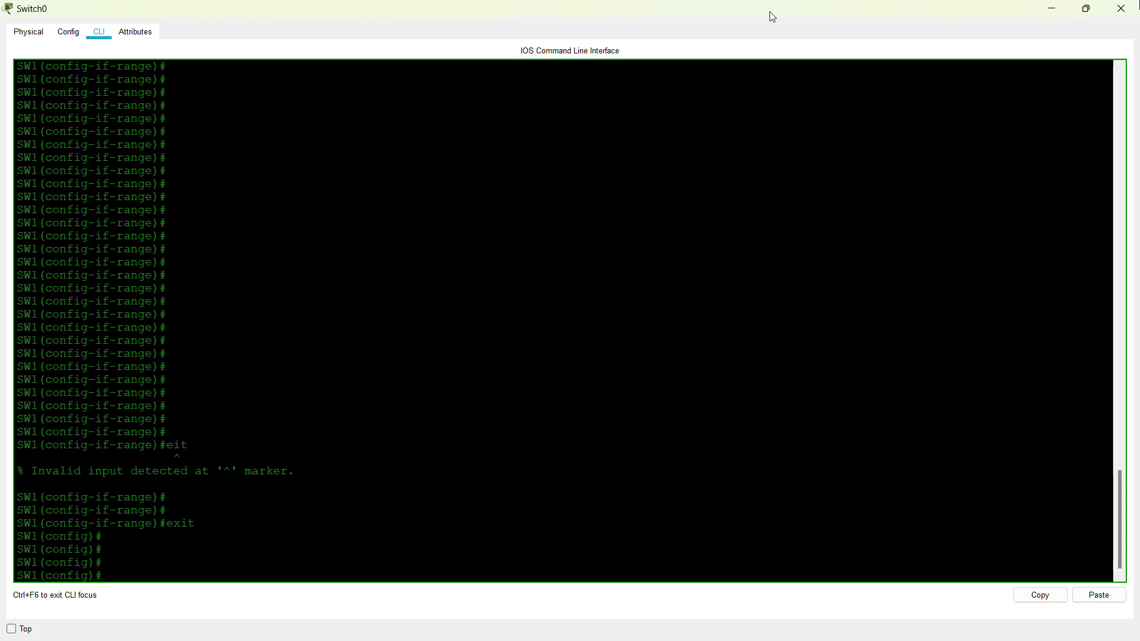
Step: Enter interface fa0/11 in the switch's command line and set its switchport mode to trunk
left_click_drag(770, 12, 830, 146)
scroll(908, 363, "down", 10)
scroll(909, 364, "down", 3)
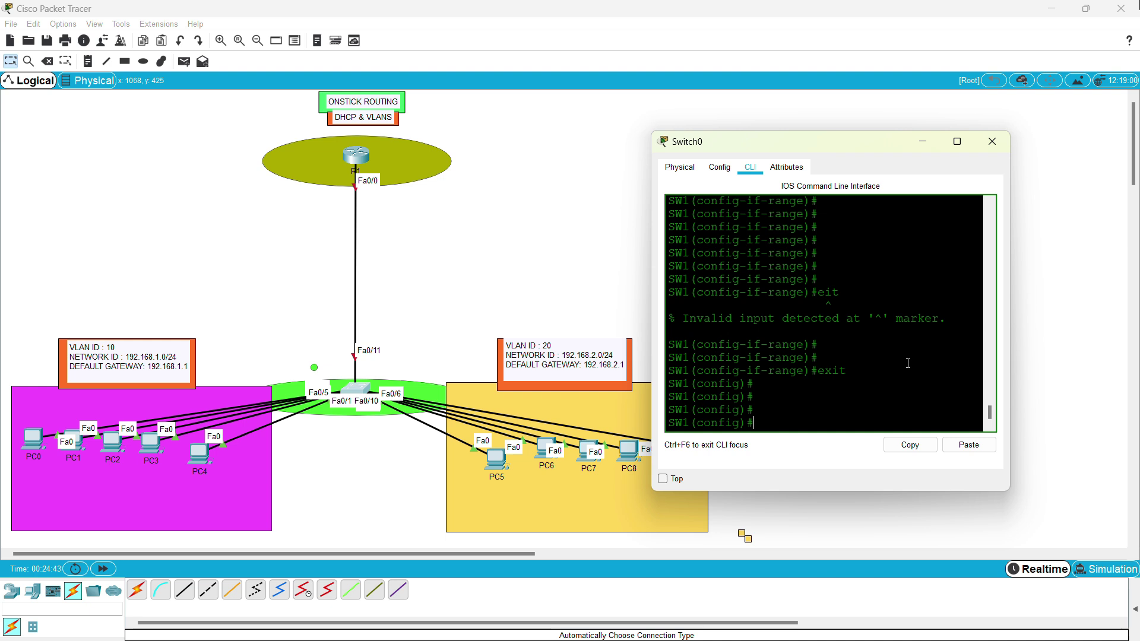
type("int fa0/11")
key("Return")
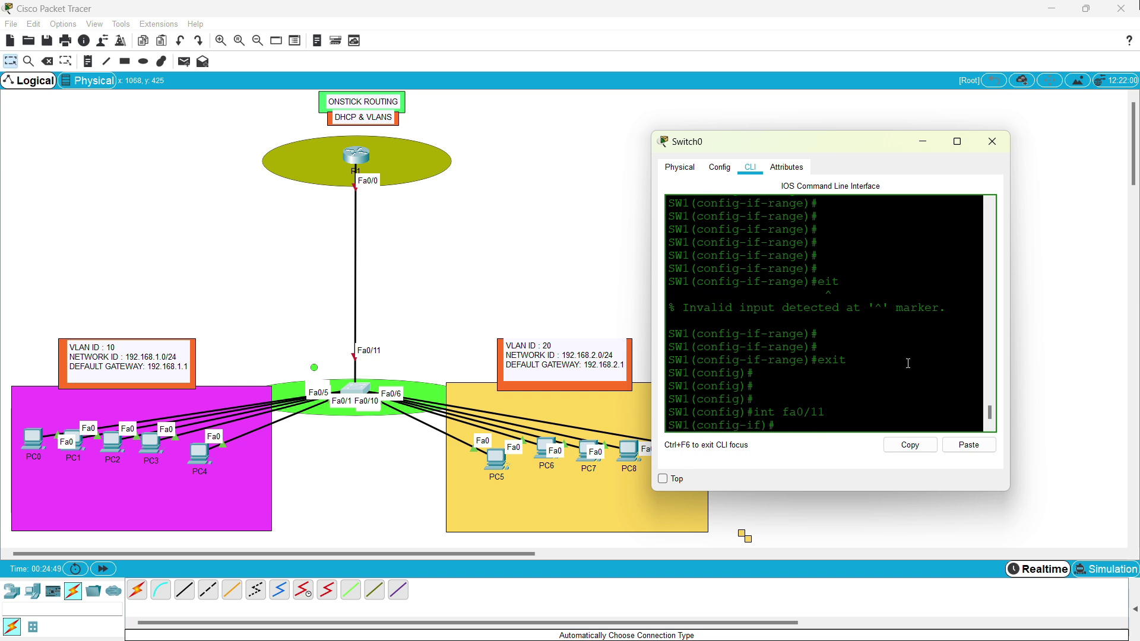
type("switchport mode tru")
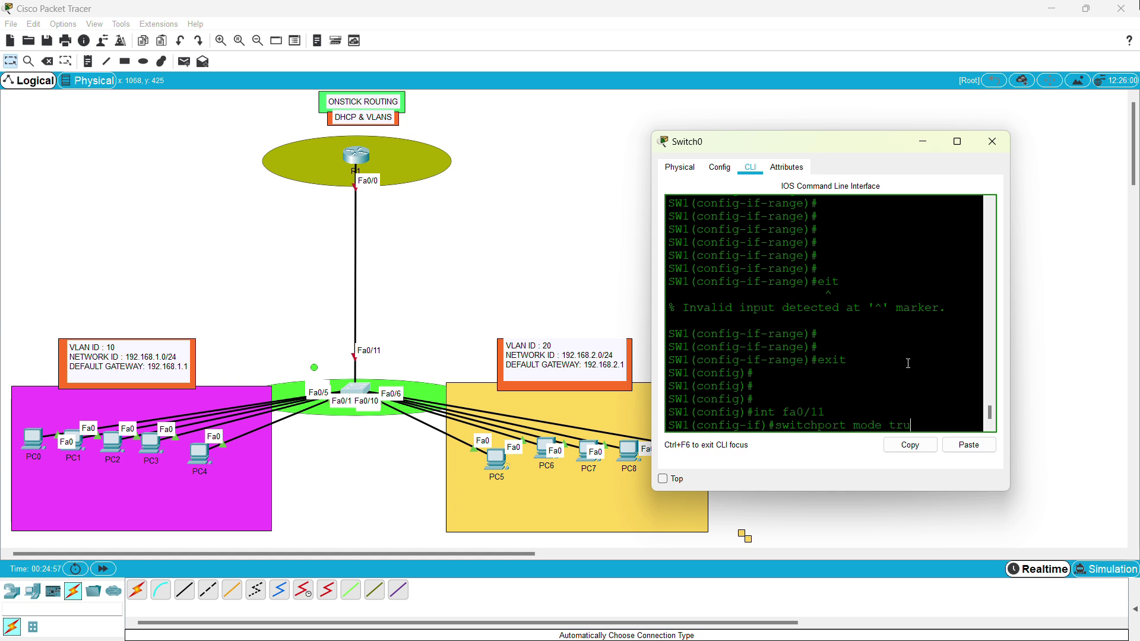
type("nk")
key("Return")
Step: Enable the trunk interface with "no shut" and save the switch configuration with "do wr"
type("n")
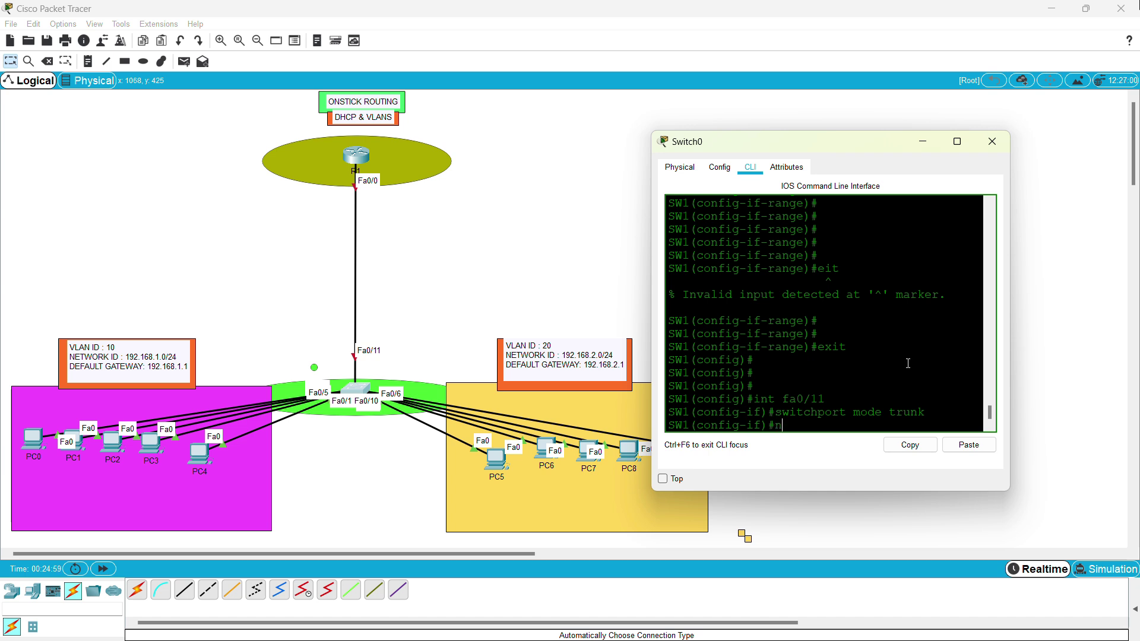
type("o shut")
key("Return")
key("Return")
type("do")
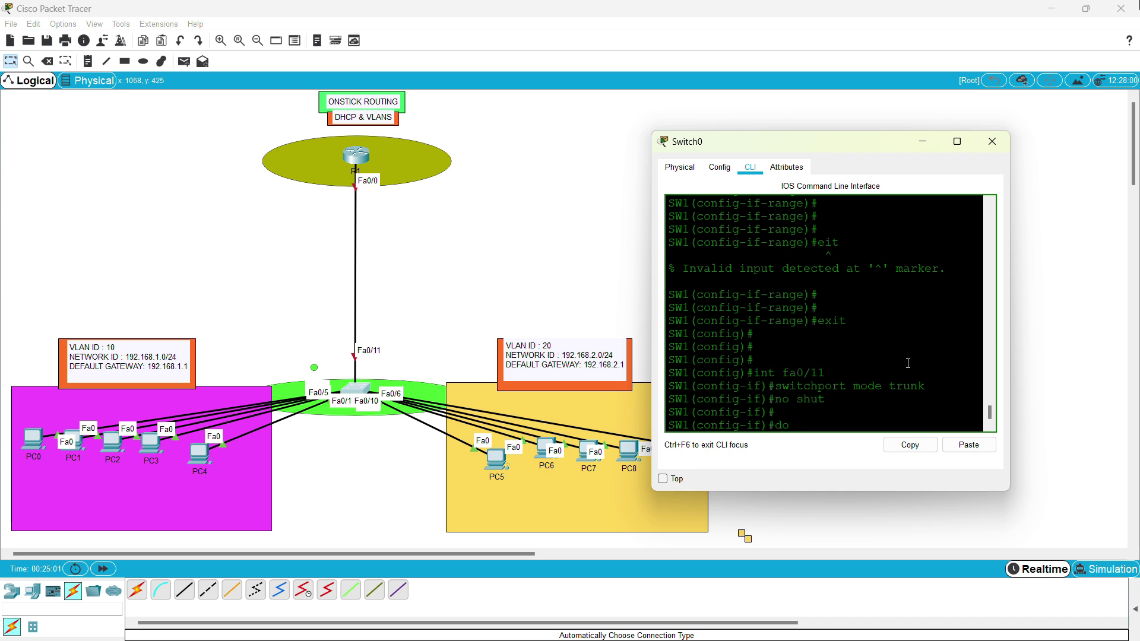
type(" wr")
key("Return")
key("Return")
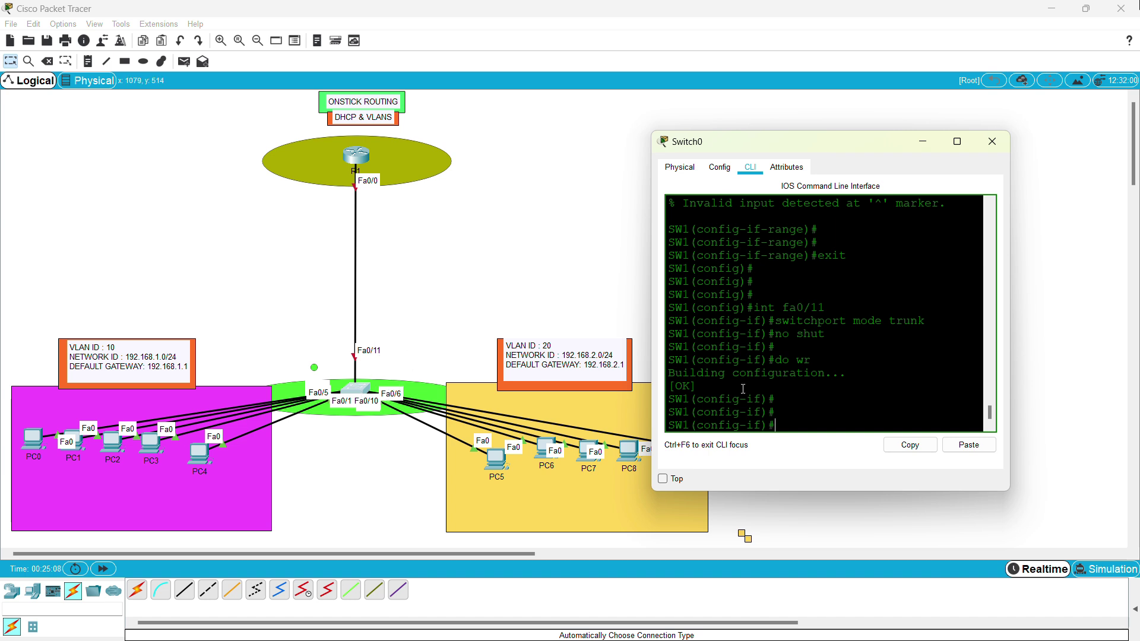
Step: Display the interface summary with "do sh ip int br" and examine the status of FastEthernet0/11
type("dos")
type(" sh")
type(" ip int br")
key("Return")
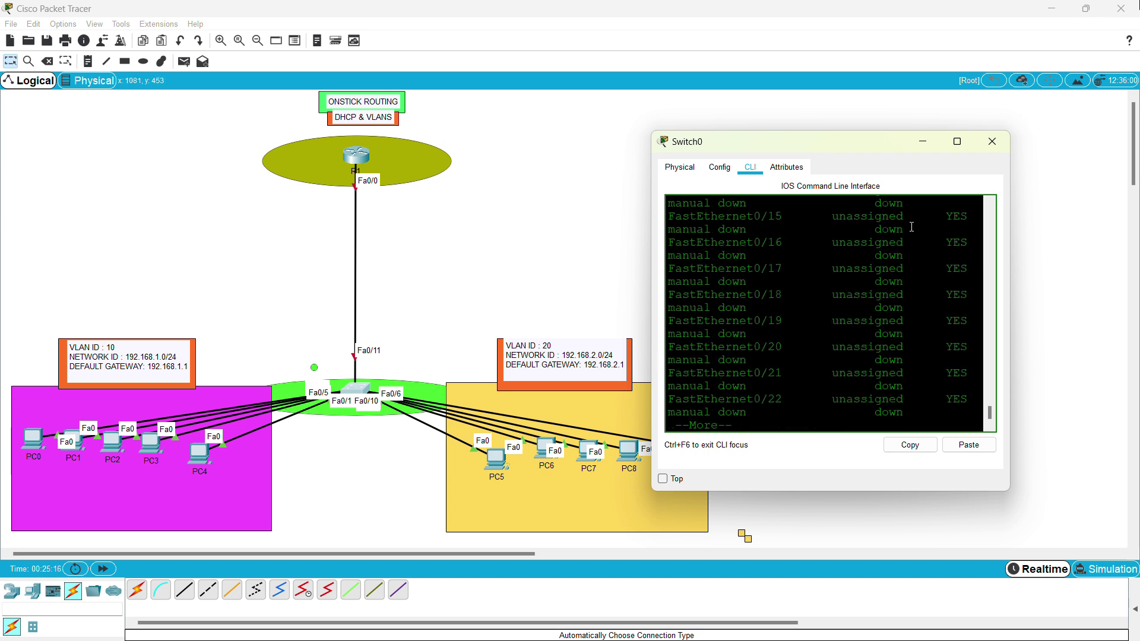
scroll(759, 261, "up", 2)
scroll(772, 268, "up", 1)
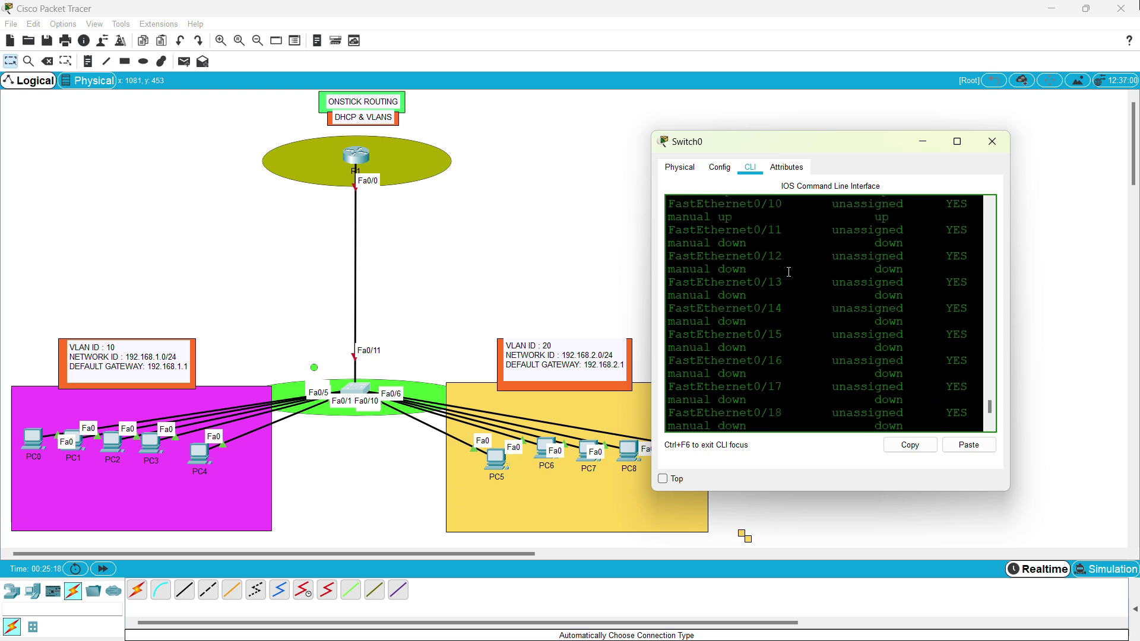
left_click_drag(784, 242, 689, 243)
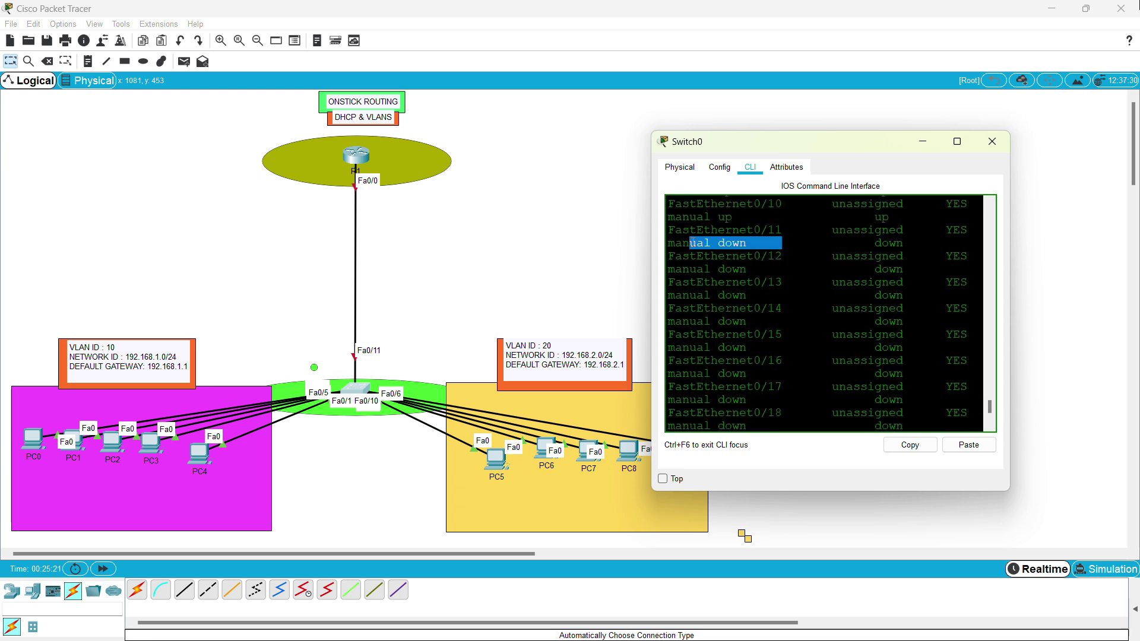
left_click(958, 142)
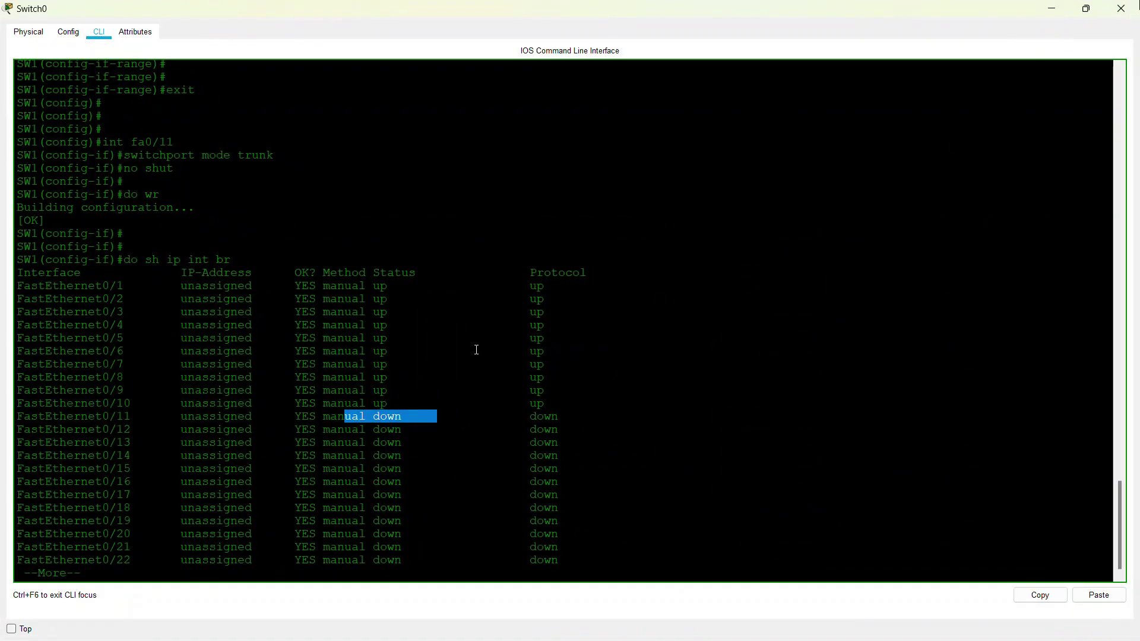
left_click_drag(563, 424, 255, 419)
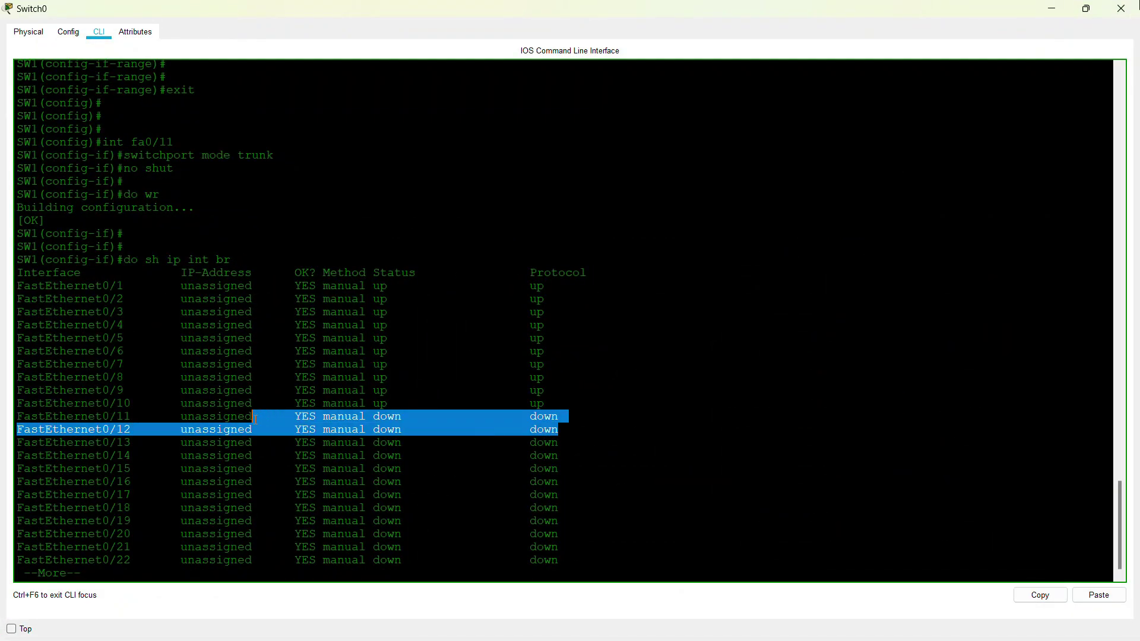
Step: Put the switch window away and open router R1's command line beside the topology
left_click(1062, 13)
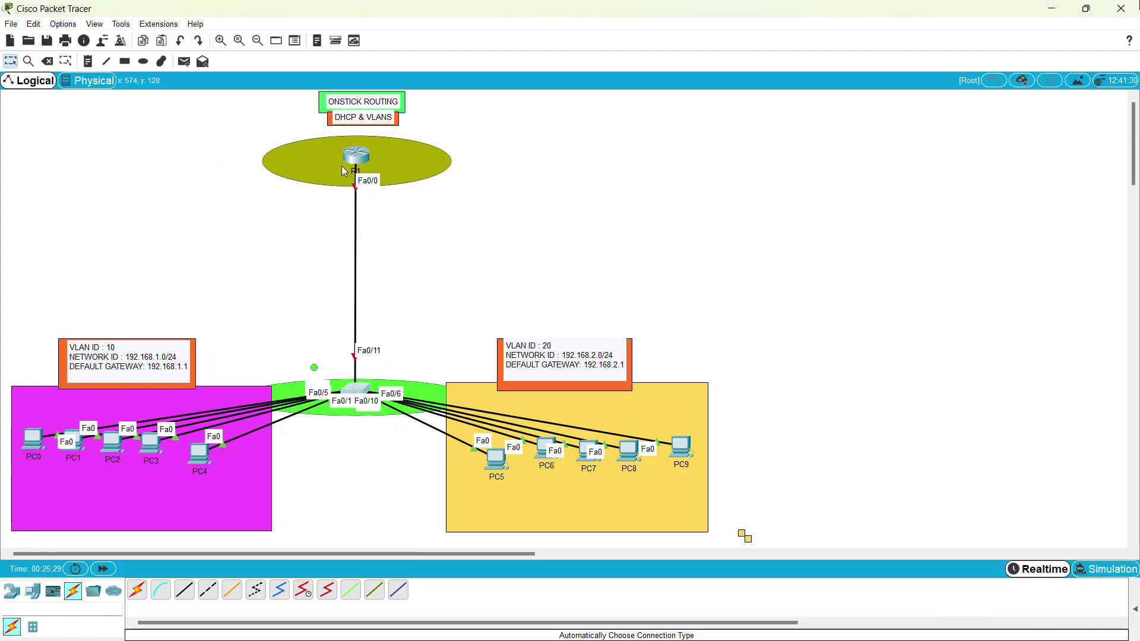
mouse_move(351, 162)
left_mouse_down()
mouse_move(429, 179)
mouse_move(361, 160)
left_mouse_up()
left_click(361, 160)
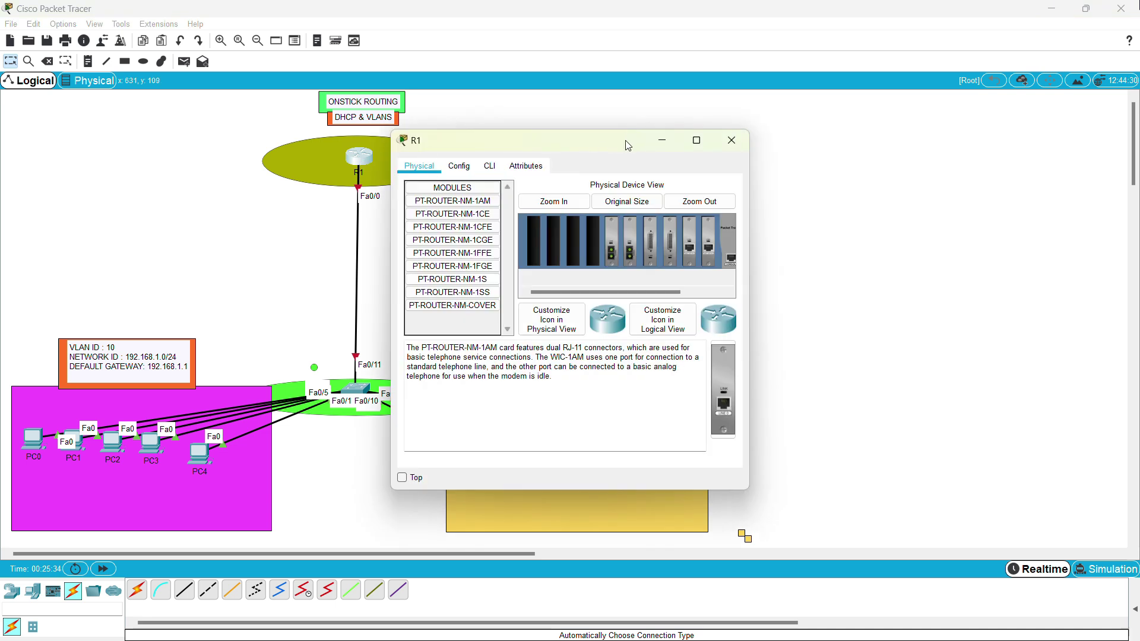
left_click_drag(623, 145, 905, 140)
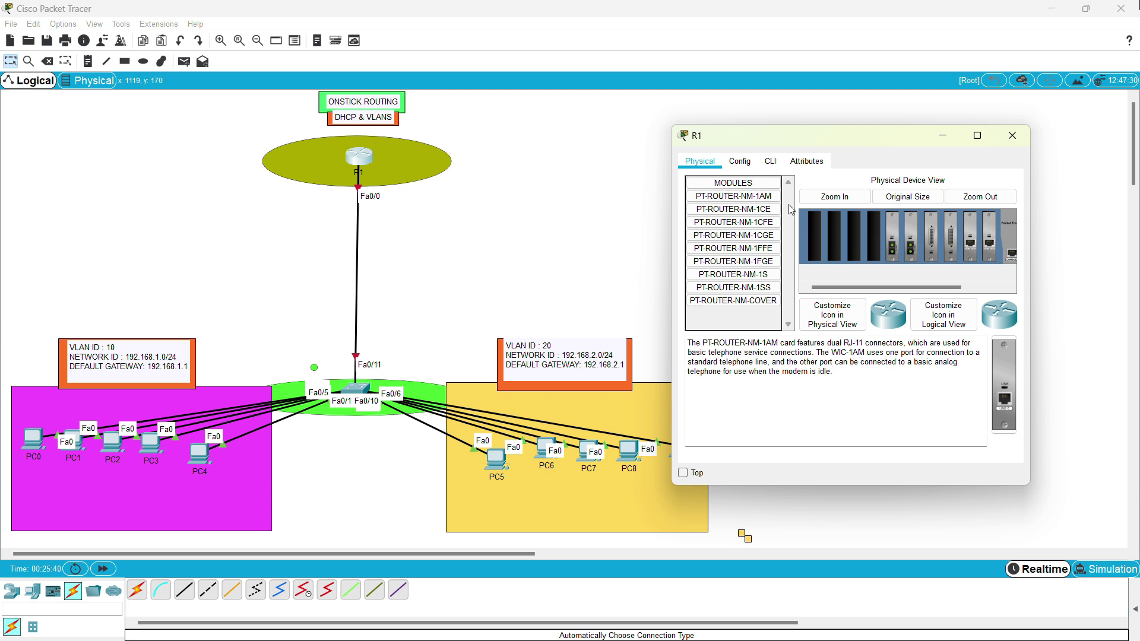
left_click(770, 161)
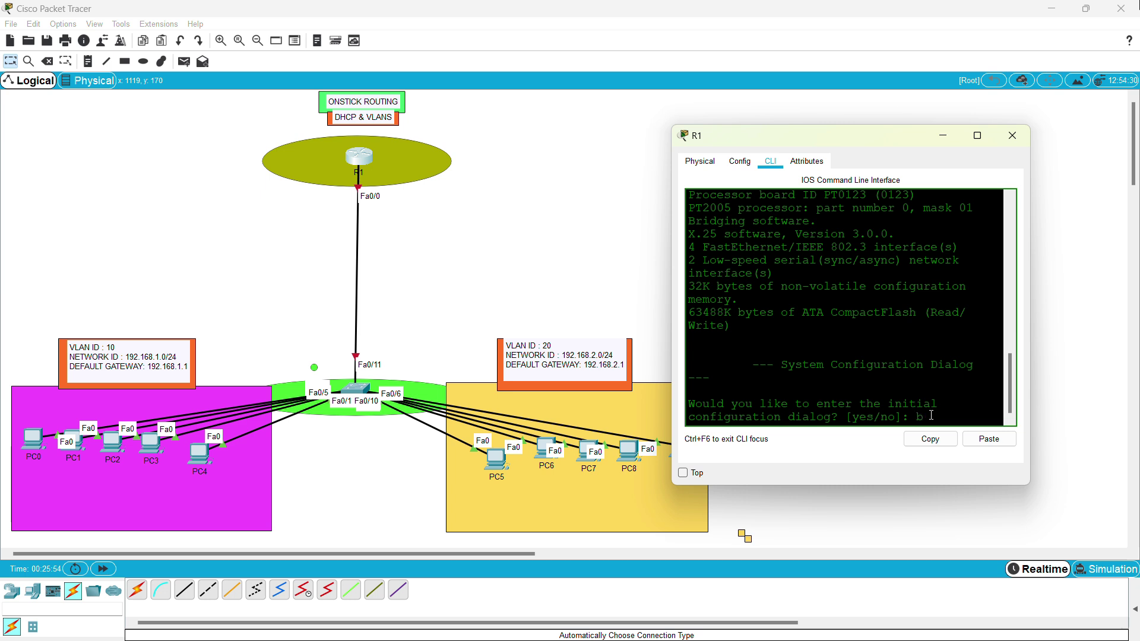
Step: Decline the router's initial configuration dialog, then enter privileged mode and global configuration mode with "en" and "config t"
key("Return")
key("Return")
key("Return")
type("en")
key("Return")
type("config t")
key("Return")
key("Return")
key("Return")
Step: Set the router's hostname to R1
type("hostanem")
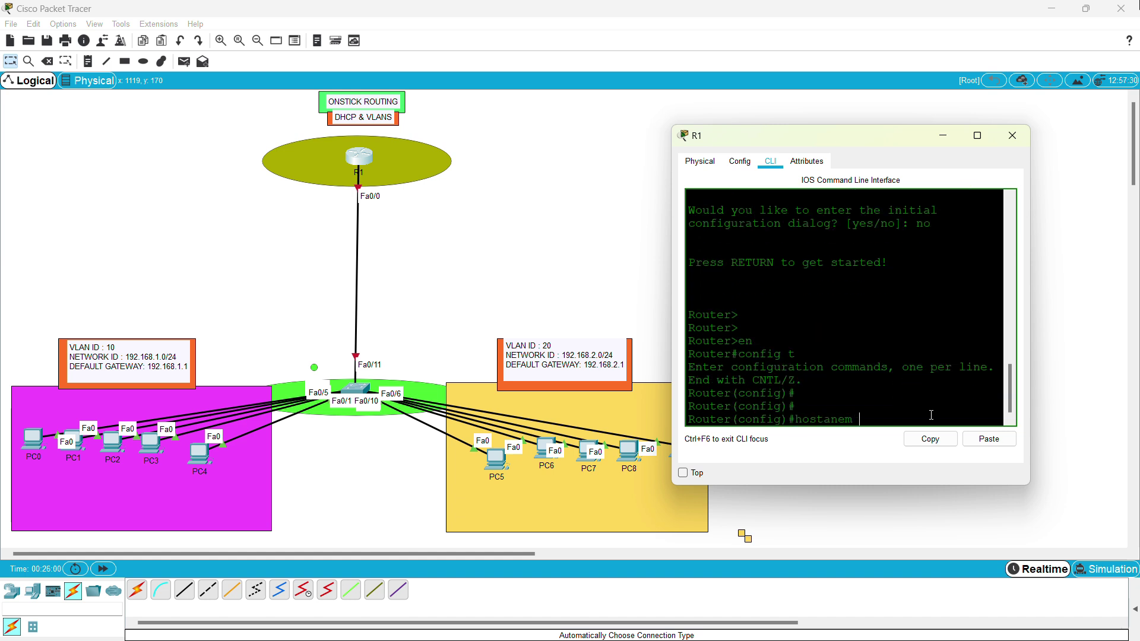
key("BackSpace")
key("BackSpace")
type("me R1")
key("Return")
key("Return")
key("Return")
key("Return")
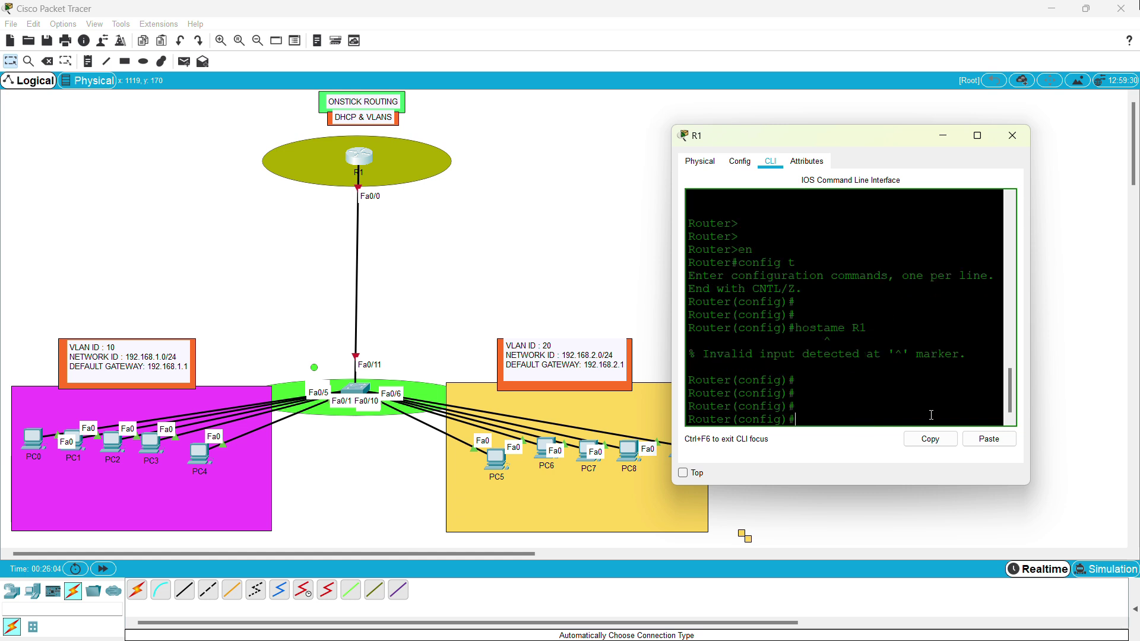
key("Up")
key("BackSpace")
key("BackSpace")
key("BackSpace")
key("BackSpace")
key("BackSpace")
key("BackSpace")
type("NAME R1")
key("Return")
key("Return")
key("Return")
key("Return")
key("Return")
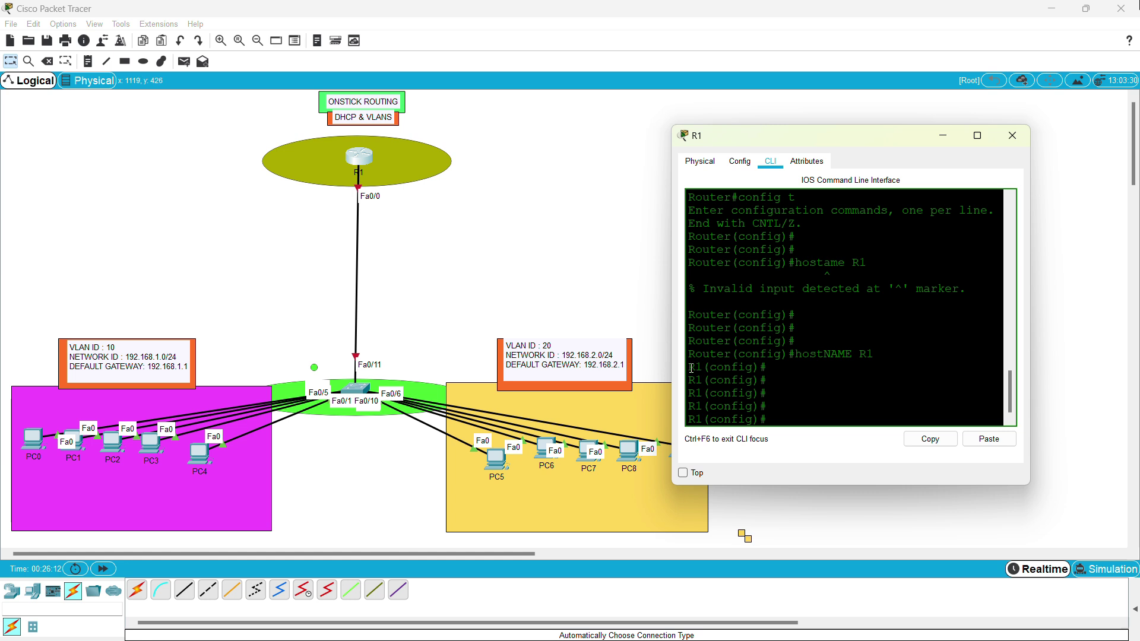
Step: Enter subinterface fa0/0.10 in the router's command line
left_click_drag(699, 369, 699, 418)
left_click(788, 396)
type("int fa")
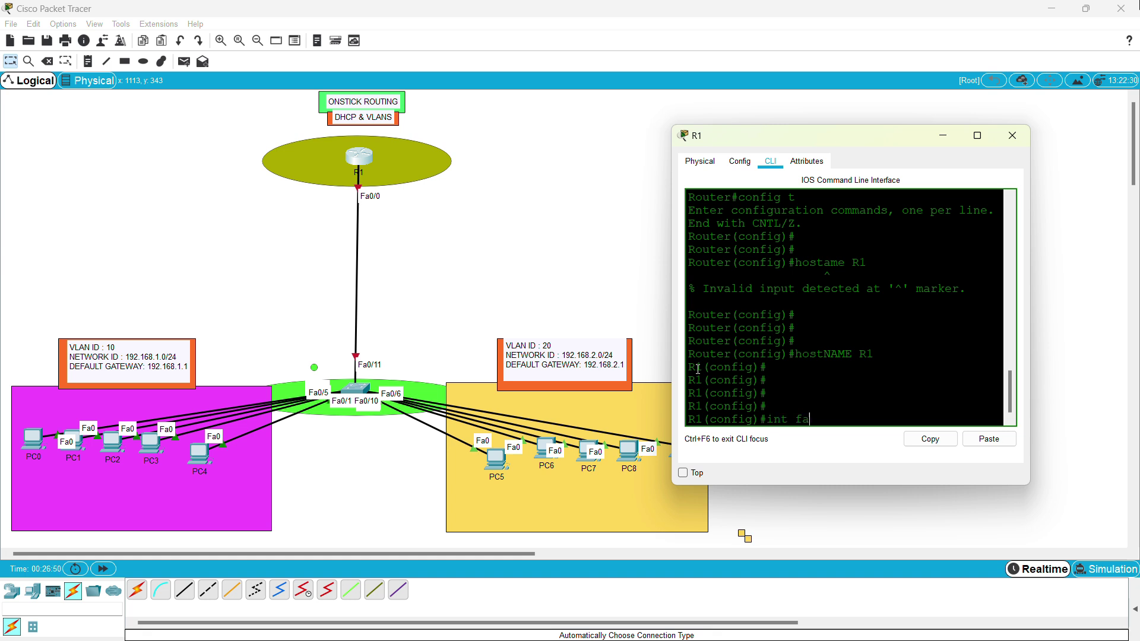
type("0")
type("0")
key("BackSpace")
key("BackSpace")
type("/0.")
key("Return")
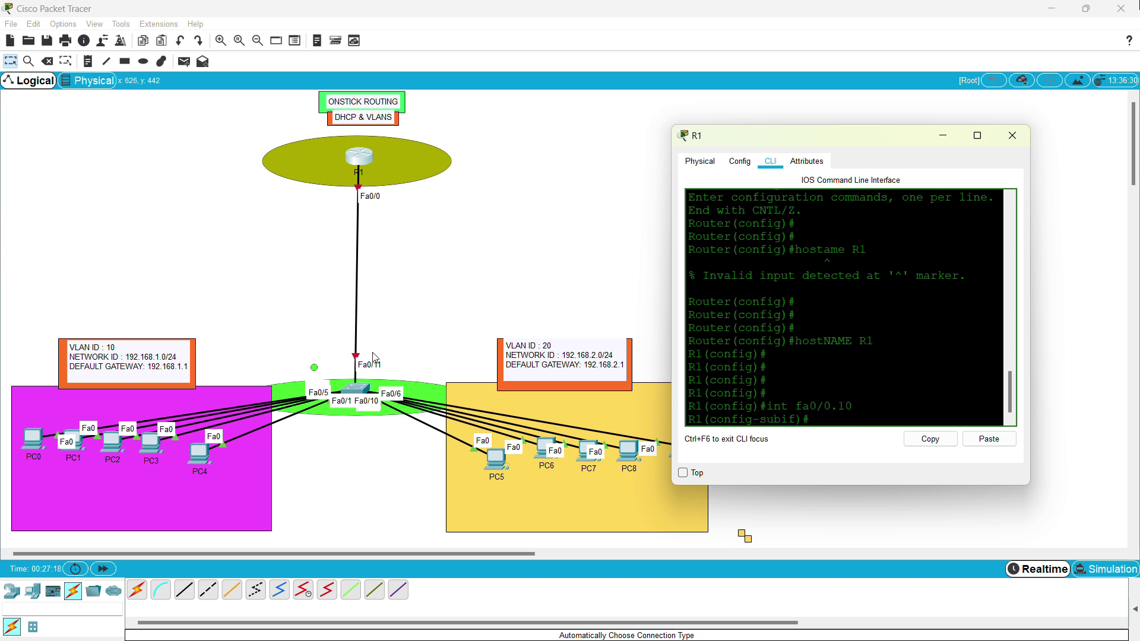
Step: Set the subinterface's encapsulation to dot1Q with VLAN ID 10
type("enc")
key("Tab")
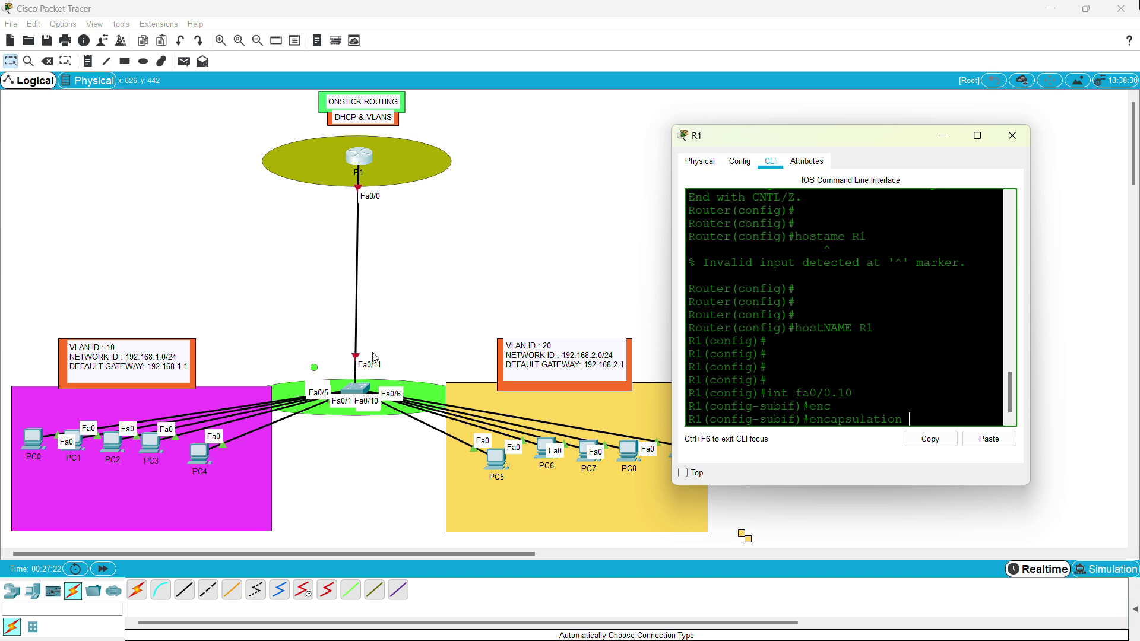
type("do")
key("Tab")
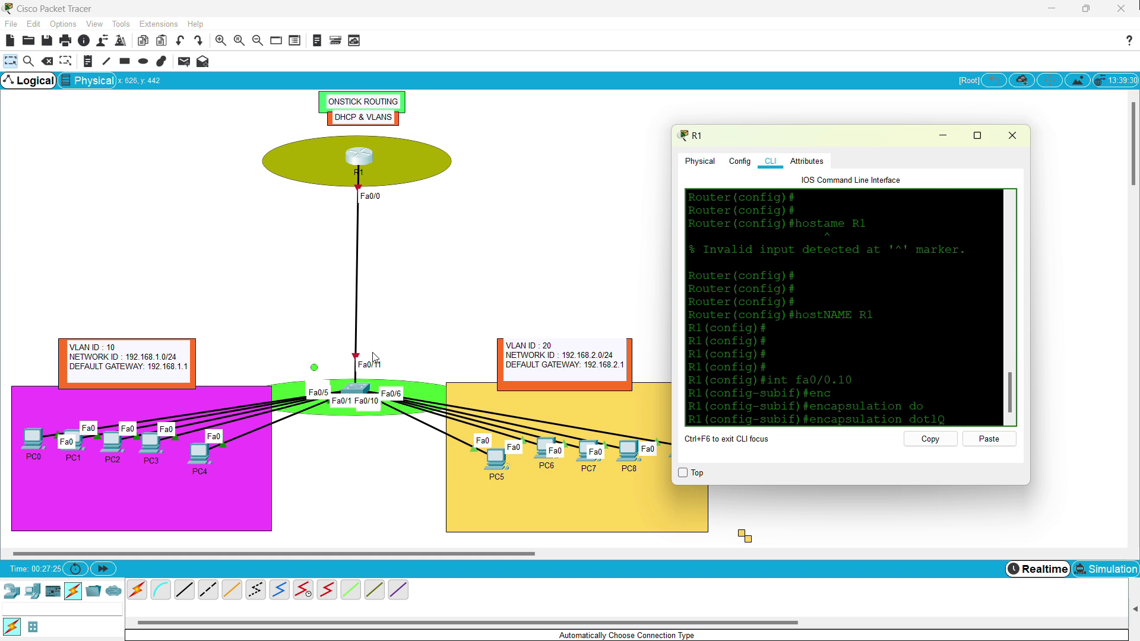
key("Return")
key("Up")
type("`0")
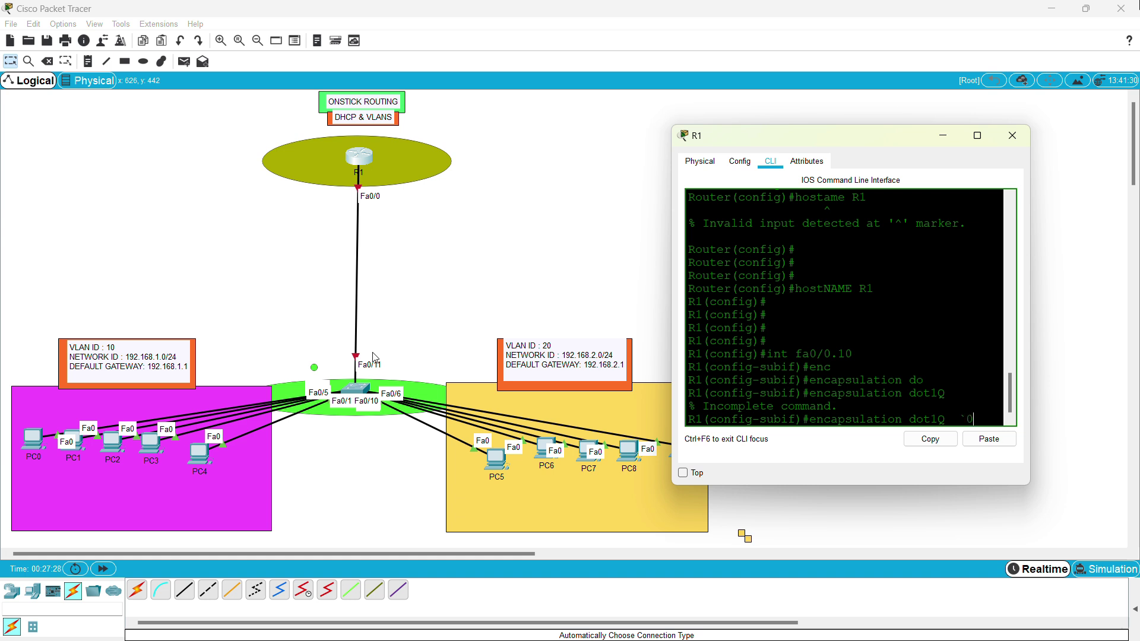
key("BackSpace")
key("BackSpace")
type("10")
key("Return")
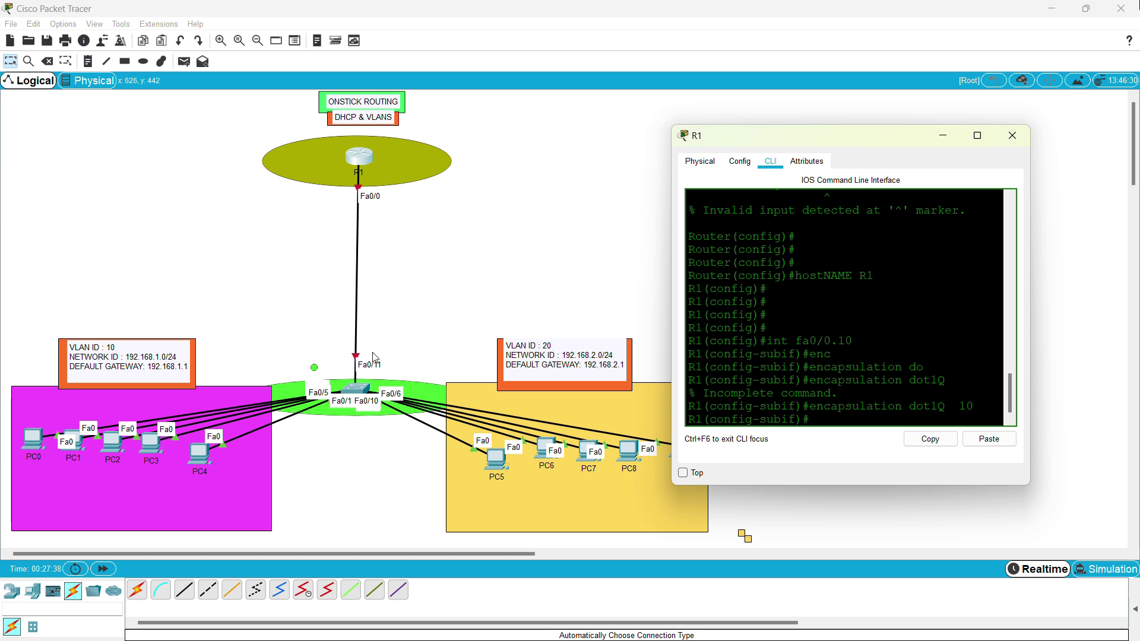
Step: Assign IP address 192.168.1.1 with mask 255.255.255.0 to subinterface fa0/0.10
type("ip add ")
type("192")
type(".168")
type(".")
type("1")
type(".1 3")
type("255")
type(".255.255.0")
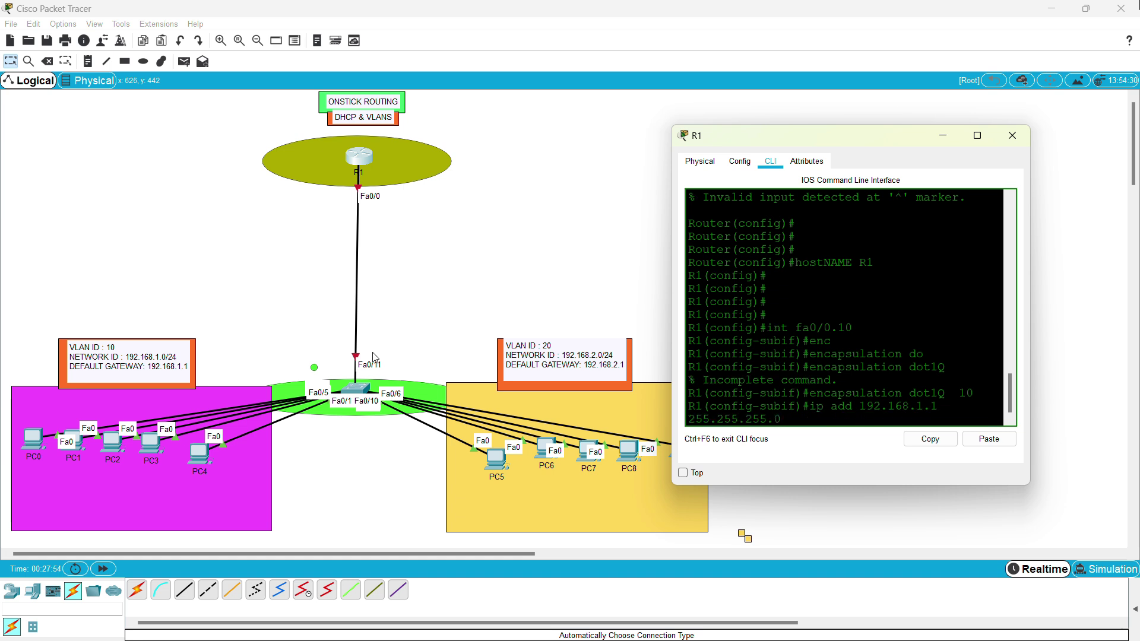
key("Return")
Step: Enable subinterface fa0/0.10 with "no shut" and save the router configuration with "do wr"
type("no shut")
key("Return")
key("Return")
key("Return")
type("do wr")
key("Return")
key("Return")
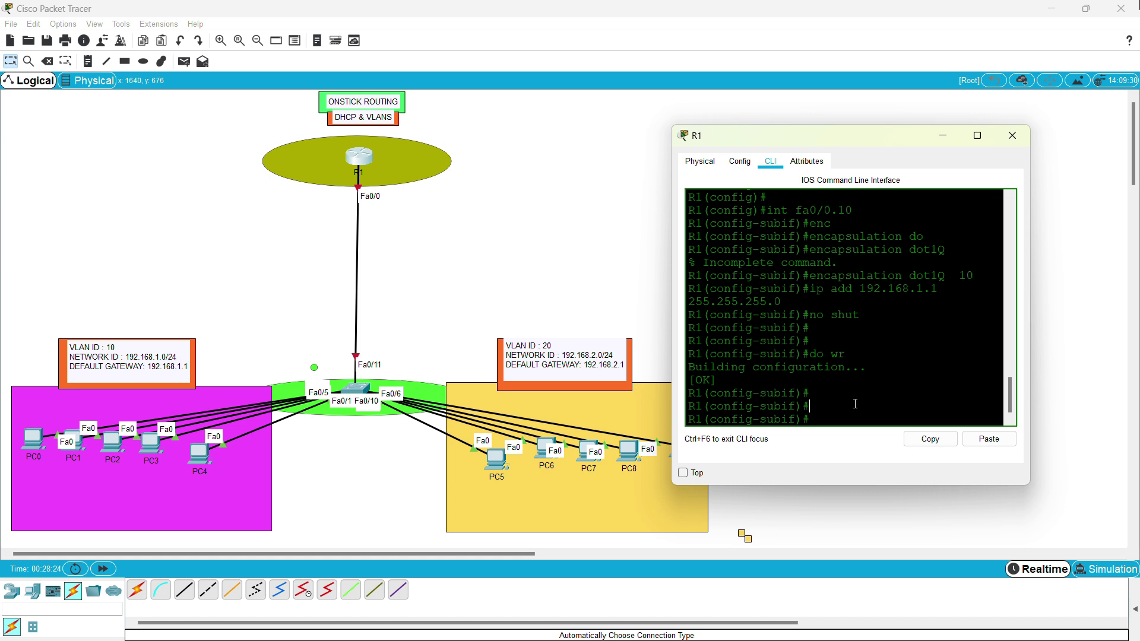
Step: Exit the subinterface and return the router to global configuration mode
type("exi")
key("Return")
key("Return")
key("Return")
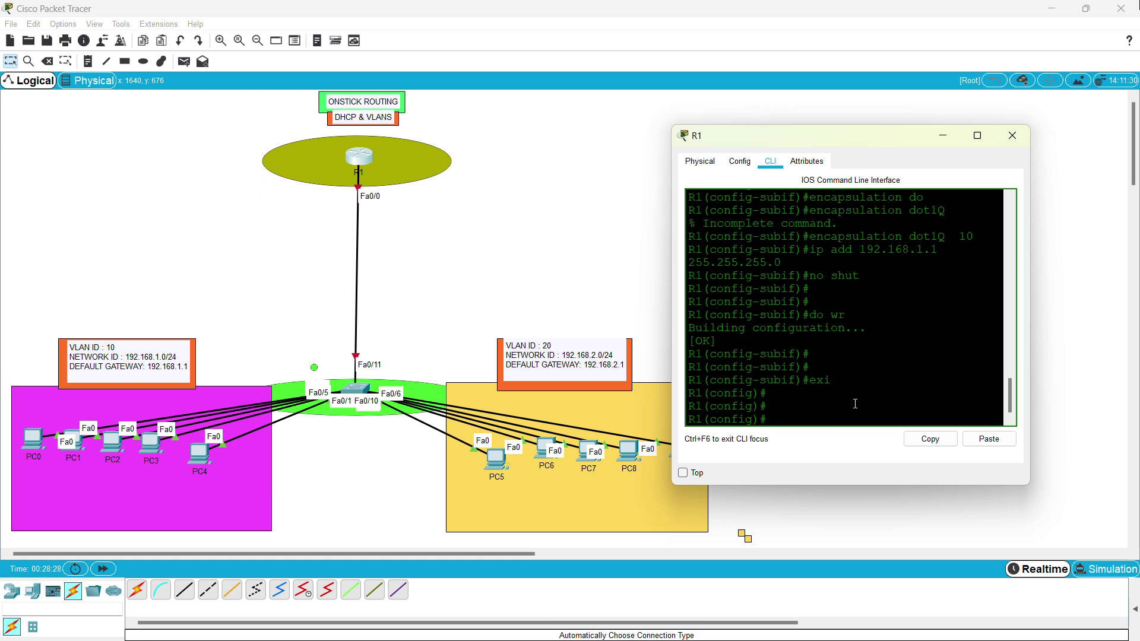
Step: Enter configuration of subinterface fa0/0.20 on router R1
type("i")
type("nt")
type(" fa")
type(".0")
type("0/0")
type(".20")
left_click_drag(885, 408, 827, 434)
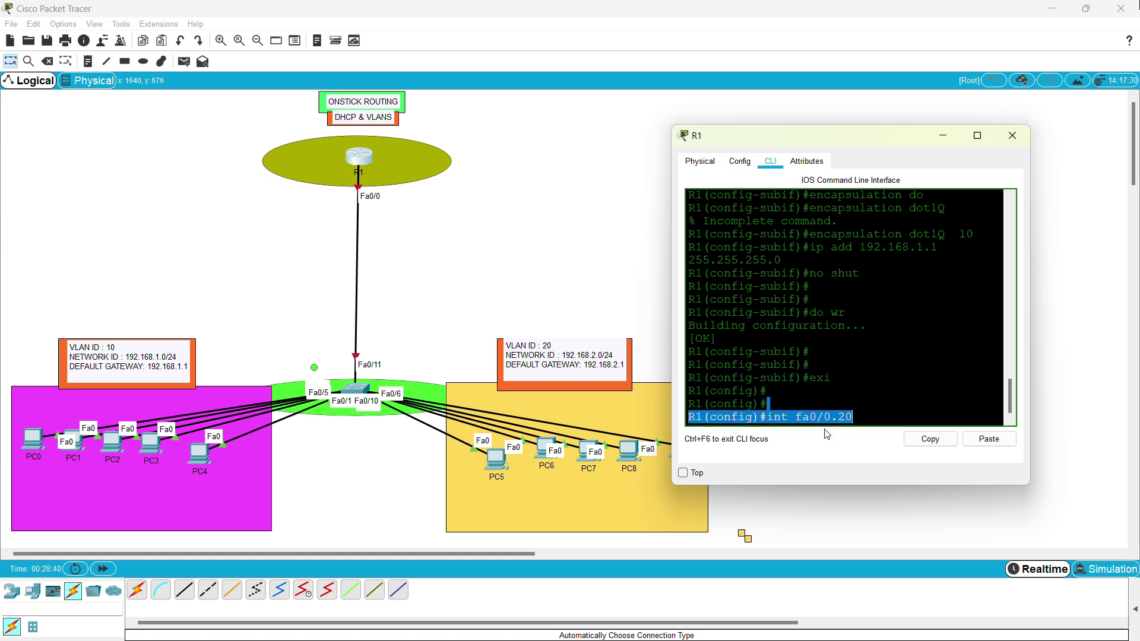
key("Return")
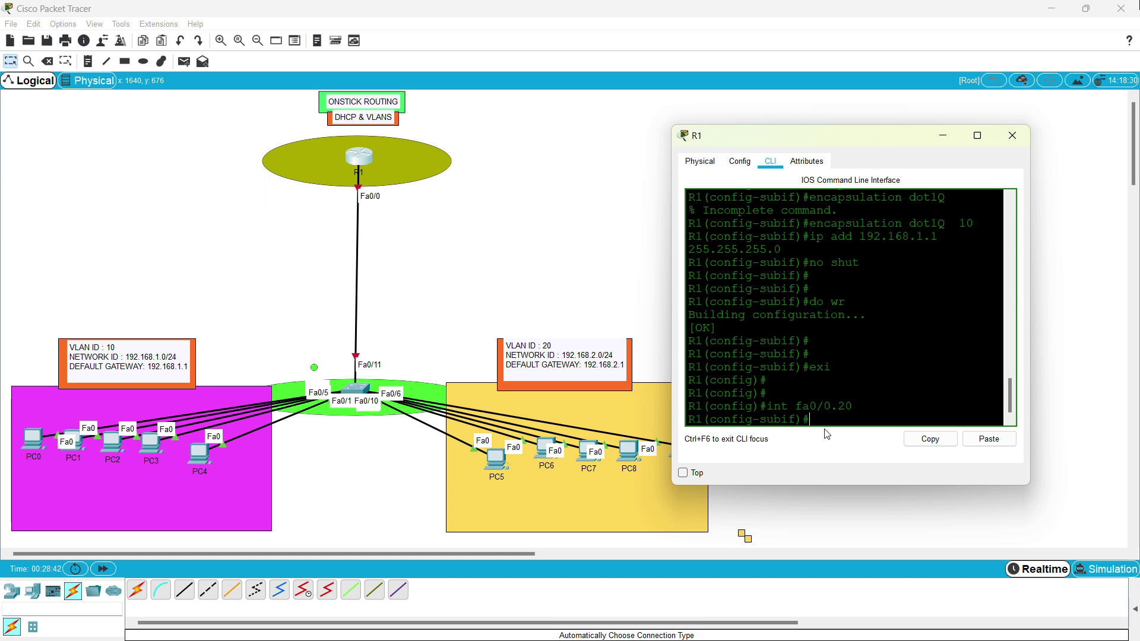
Step: Set the encapsulation of subinterface fa0/0.20 to dot1q with VLAN ID 20
type("enc")
key("Tab")
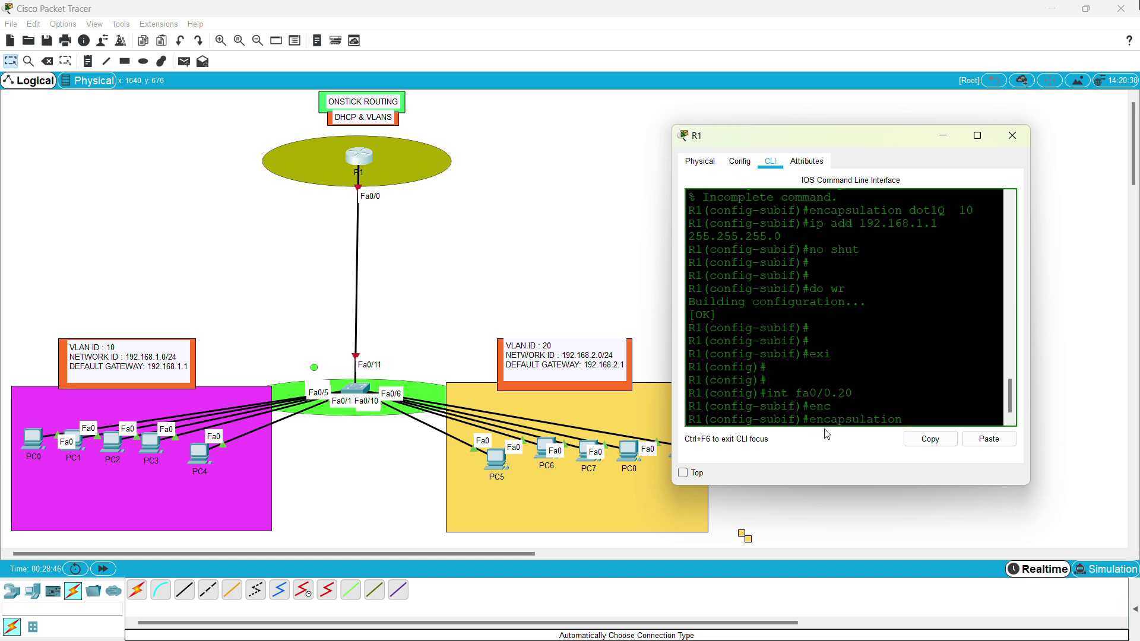
type("dot1q 20")
key("Return")
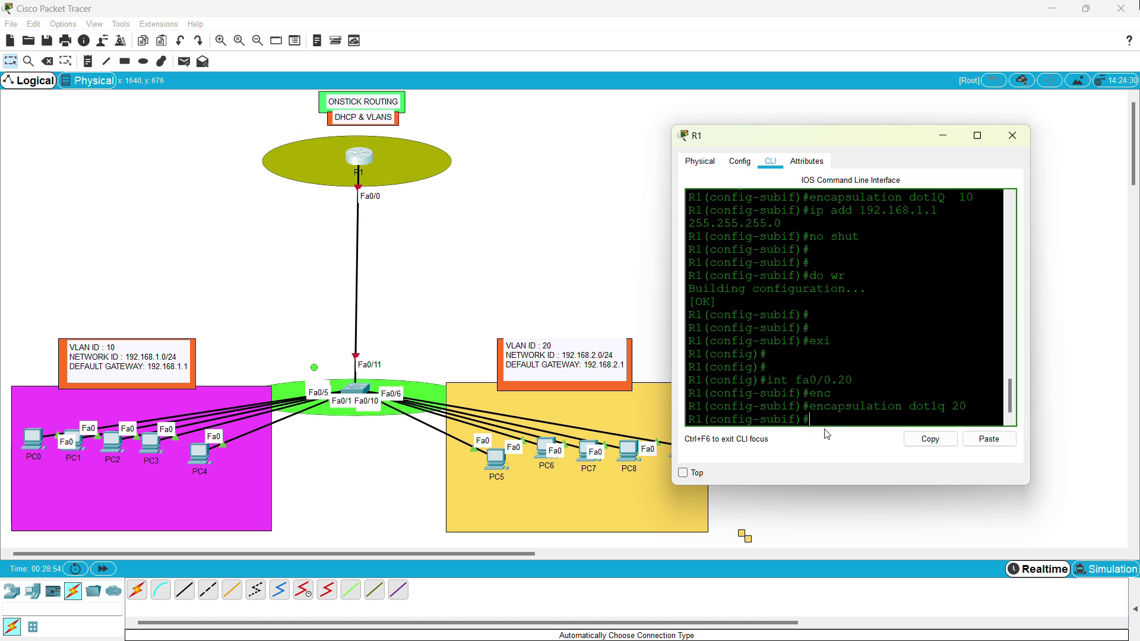
Step: Assign IP address 192.168.2.1 with mask 255.255.255.0 to subinterface fa0/0.20
type("ip add 192.168.2.1 2550.255.255.")
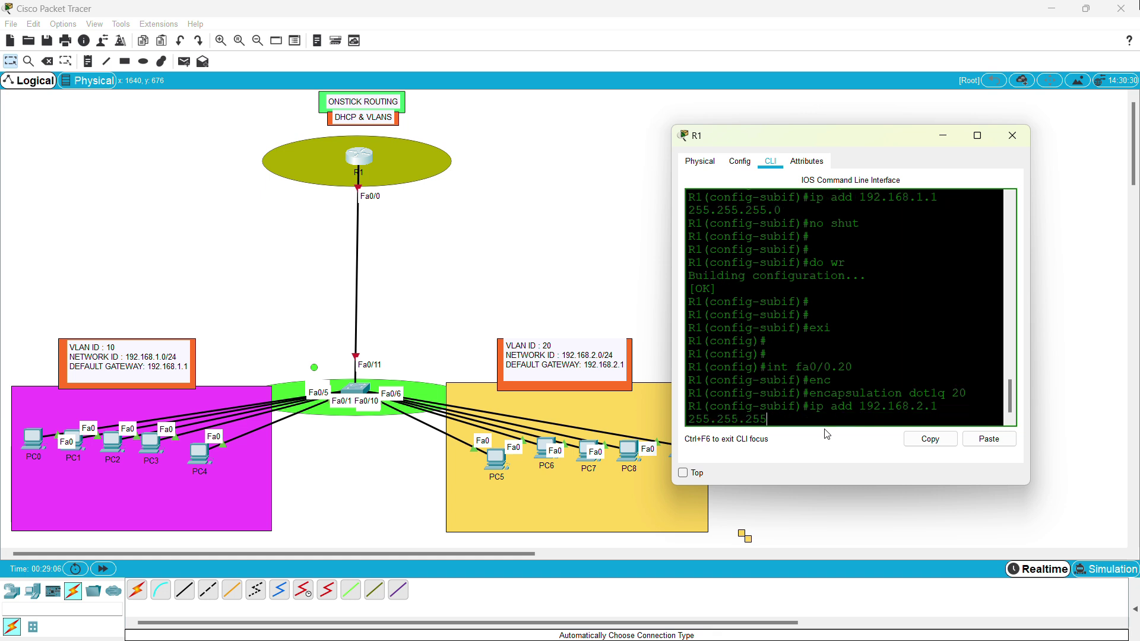
type("0")
key("Return")
Step: Enable subinterface fa0/0.20 with the "no shut" command
type("no shut")
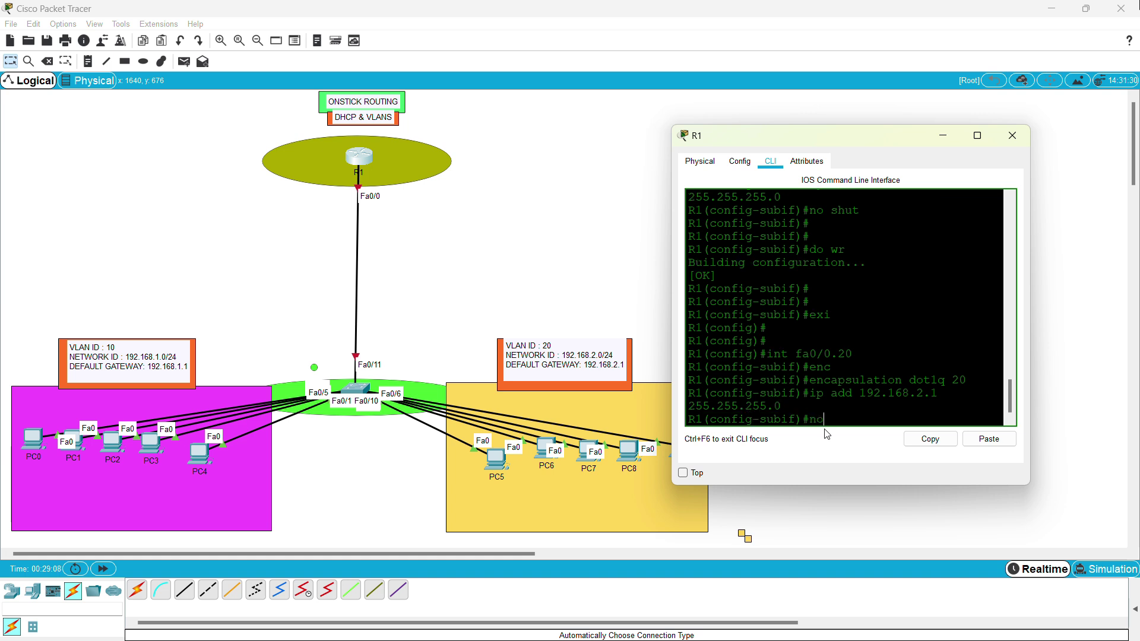
key("Return")
key("Return")
key("Return")
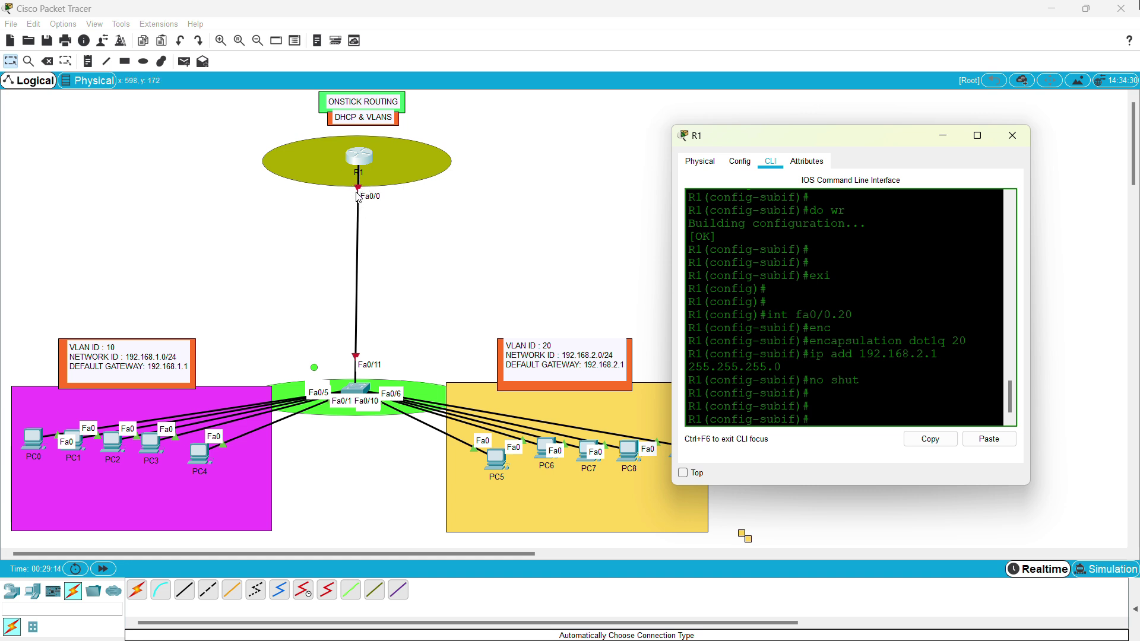
left_click_drag(853, 381, 820, 360)
left_click(856, 374)
left_click_drag(862, 382, 834, 384)
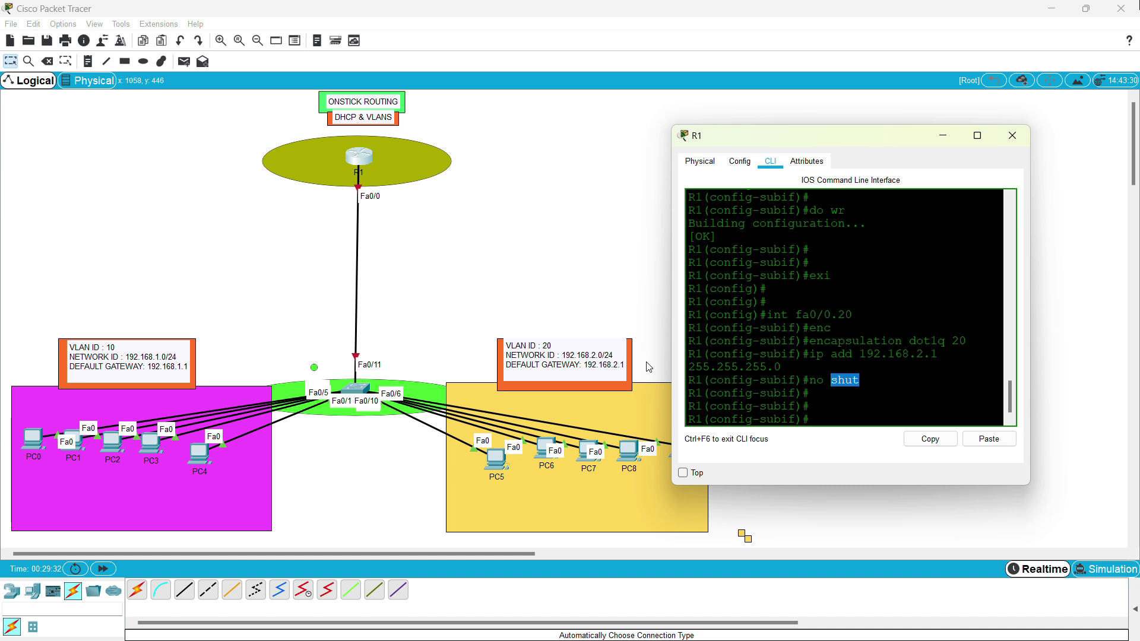
Step: Exit subinterface fa0/0.20 and return R1 to global configuration mode
left_click(819, 417)
key("Return")
key("Return")
key("Return")
type("exit")
key("Return")
key("Return")
key("Return")
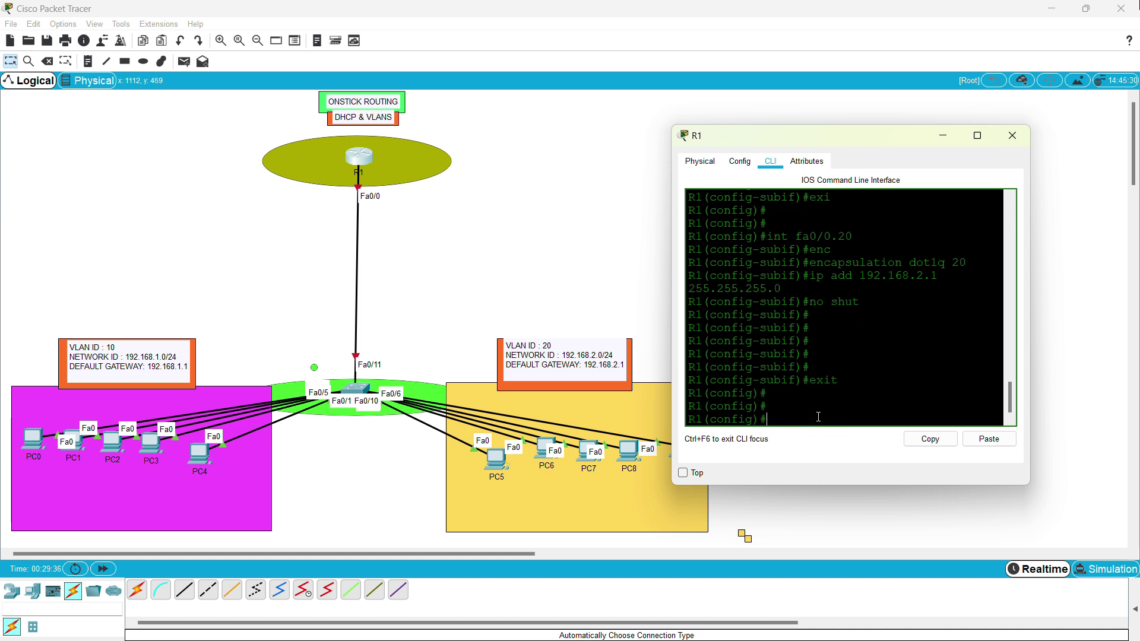
Step: Enter the physical interface fa0/0 on R1 and enable it with "no shut"
type("int fa0/0")
key("Return")
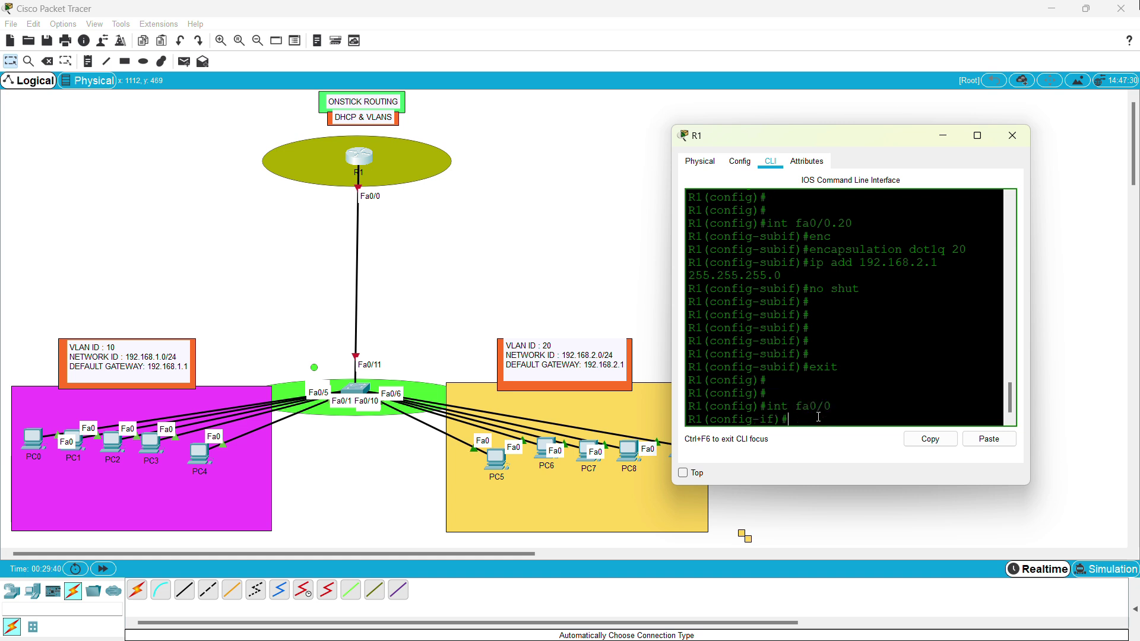
type("no shut")
key("Return")
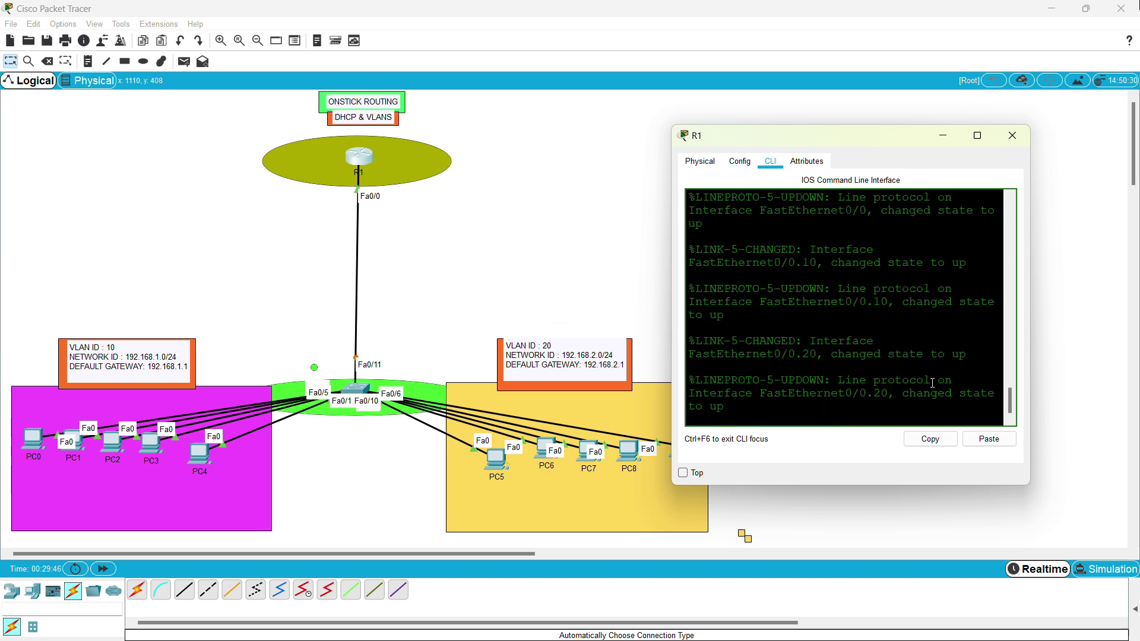
Step: Enlarge the R1 console to examine the interface status messages, restore its size and return to the command prompt
left_click(980, 140)
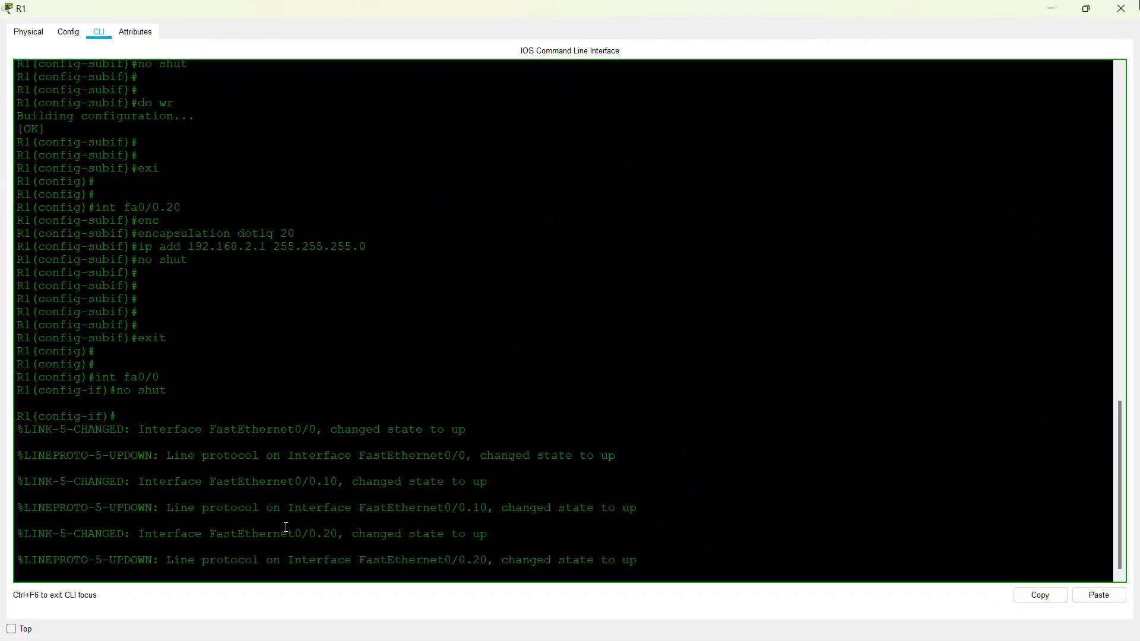
left_click_drag(501, 479, 381, 493)
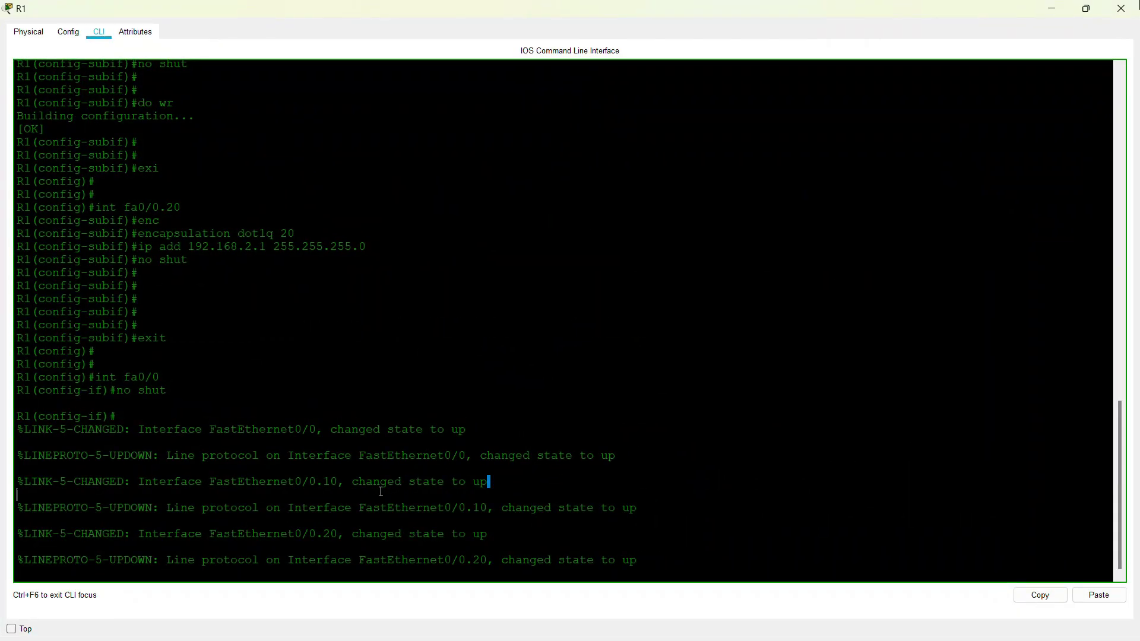
left_click(1086, 8)
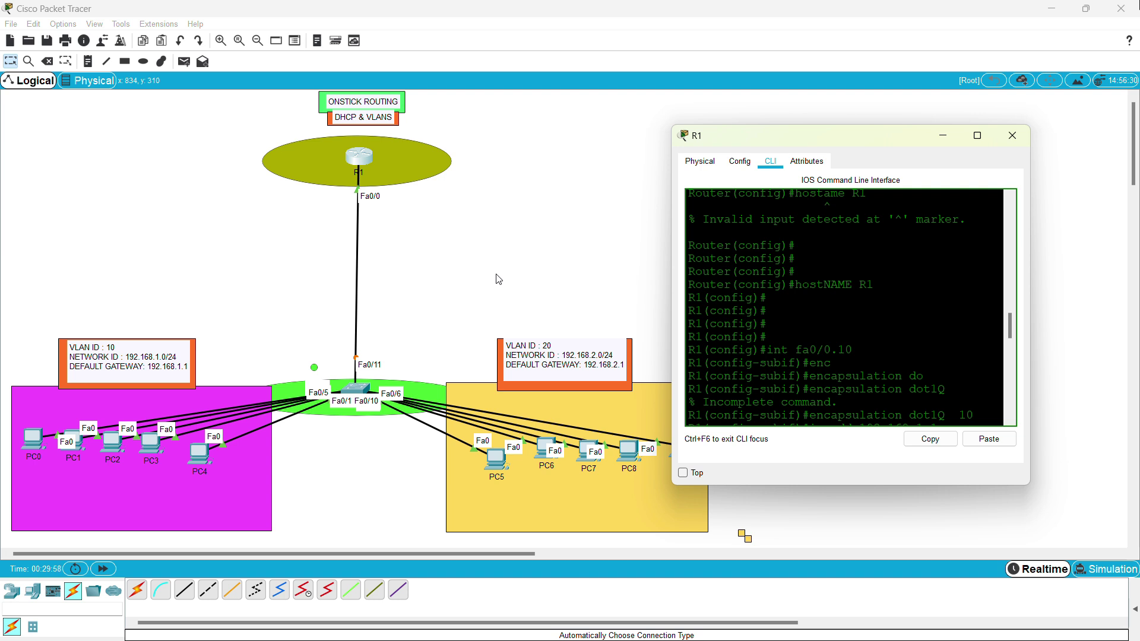
scroll(889, 303, "down", 1)
key("ctrl+v")
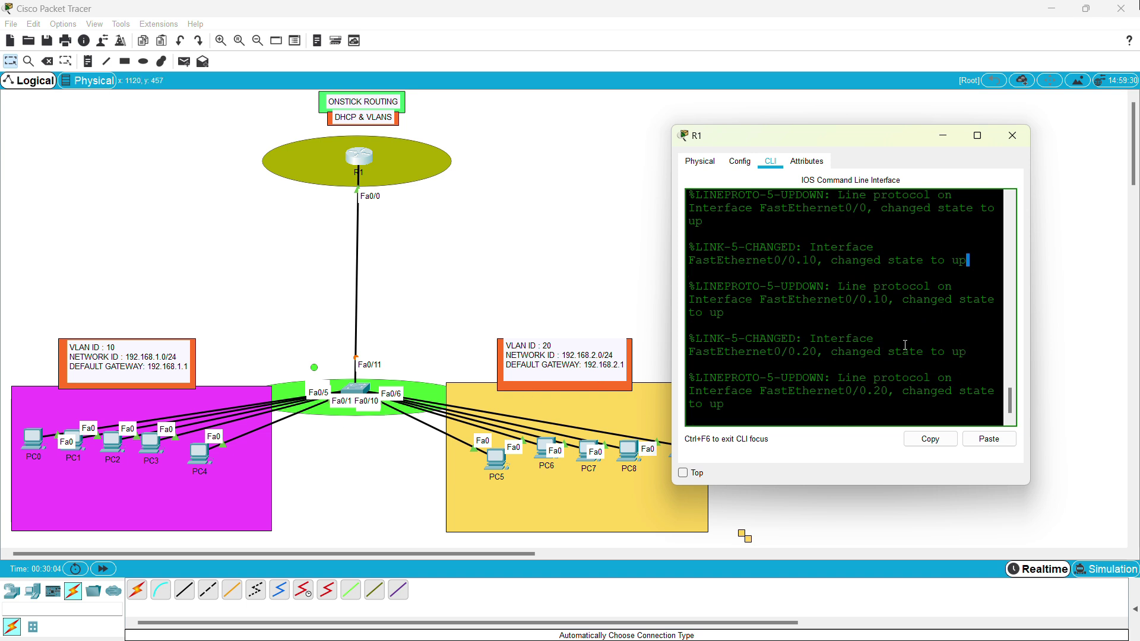
key("Return")
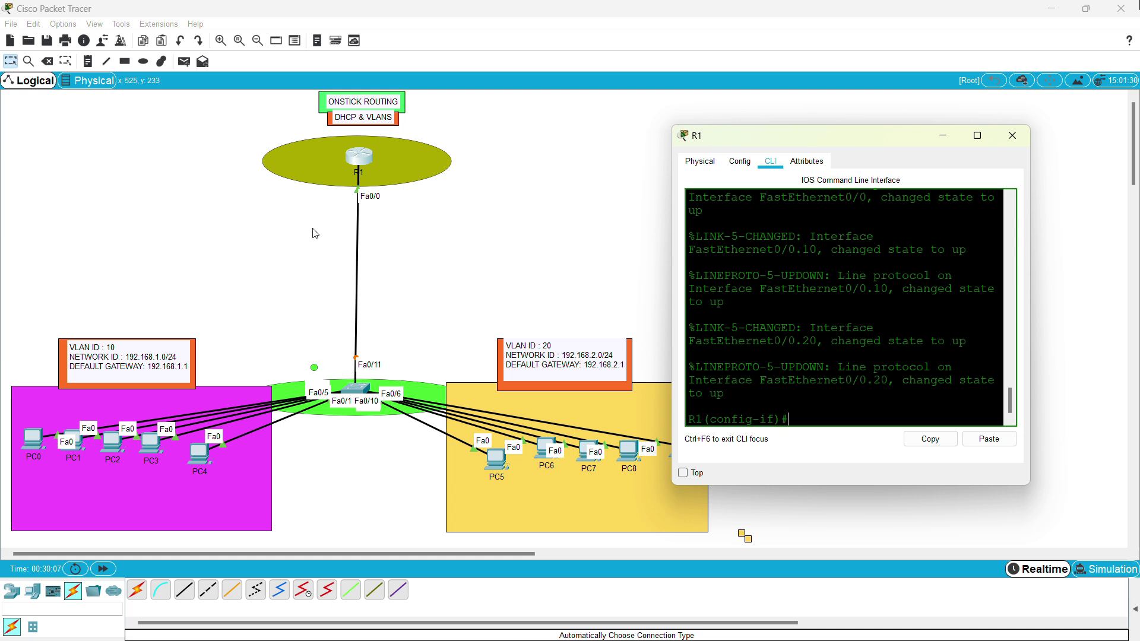
Step: Reopen the R1 console and exit interface fa0/0 to global configuration mode
left_click(200, 459)
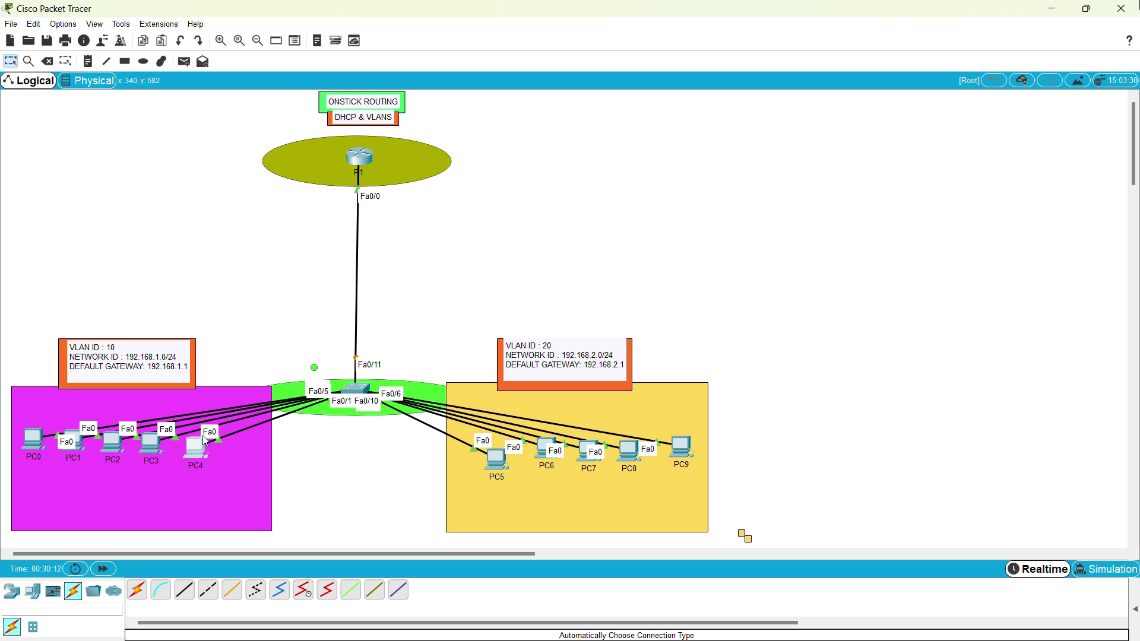
left_click(359, 158)
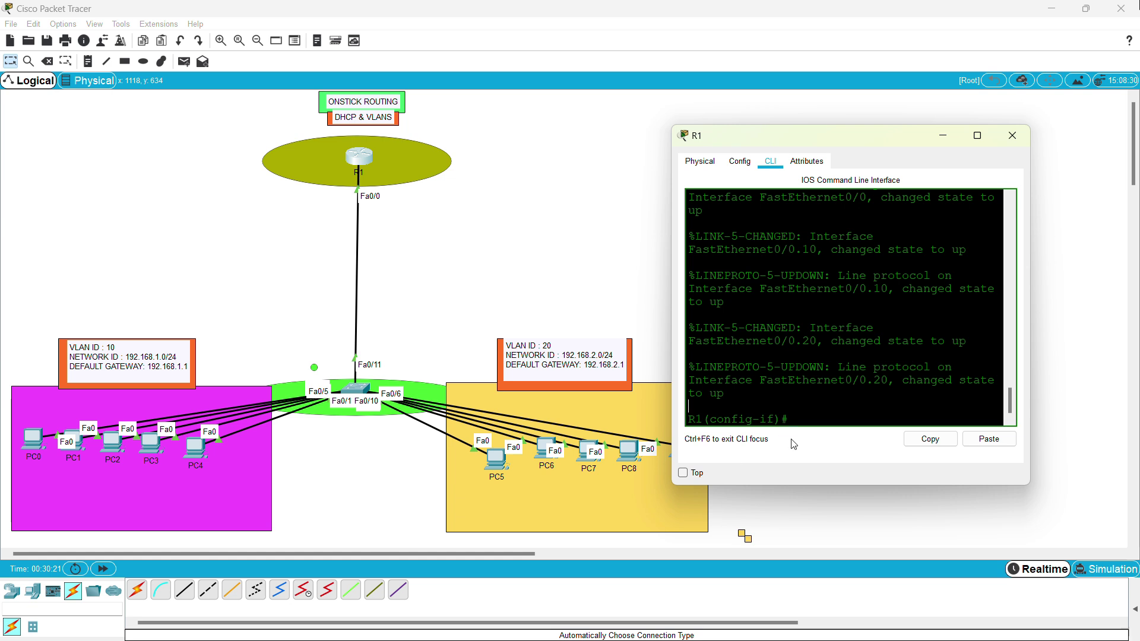
key("Return")
key("Return")
key("Return")
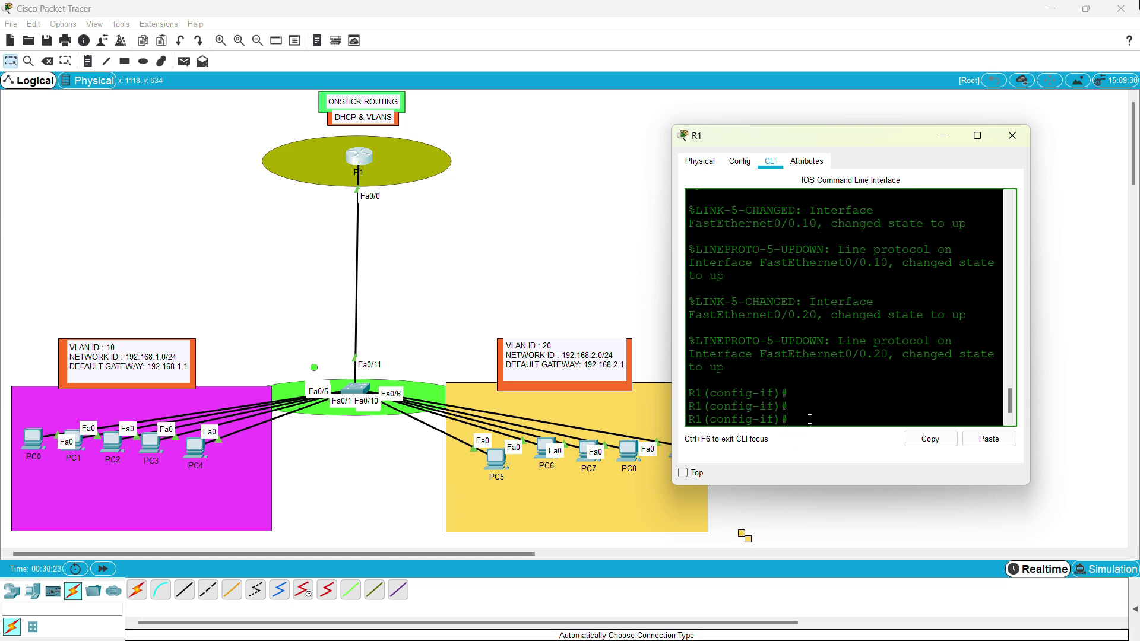
type("exit")
key("Return")
key("Return")
key("Return")
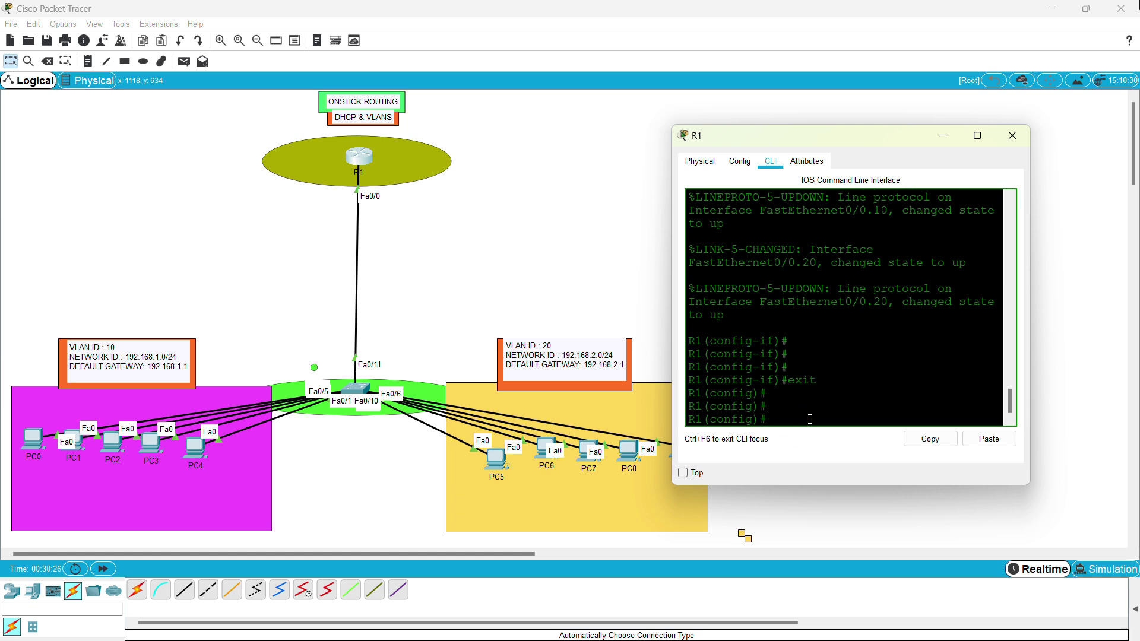
Step: Create DHCP pool 10 on R1 with network 192.168.1.0 and mask 255.255.255.0
type("ip dhcp po")
type("ol 10")
key("Return")
type("netpw")
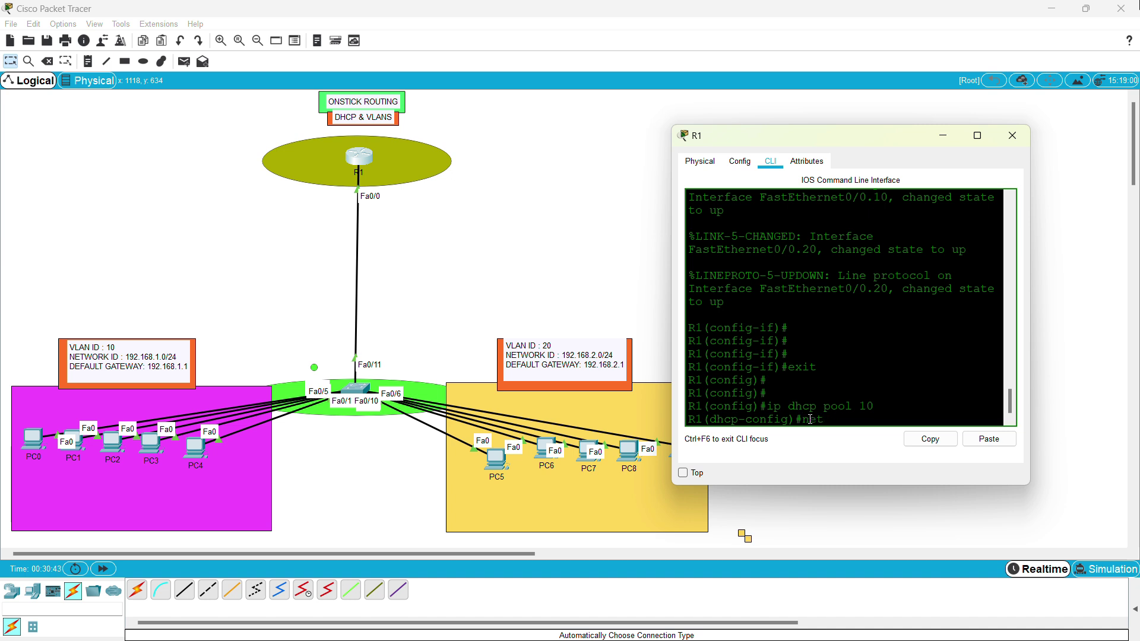
key("BackSpace")
type("rk 192.168.1.0 255.255.255.")
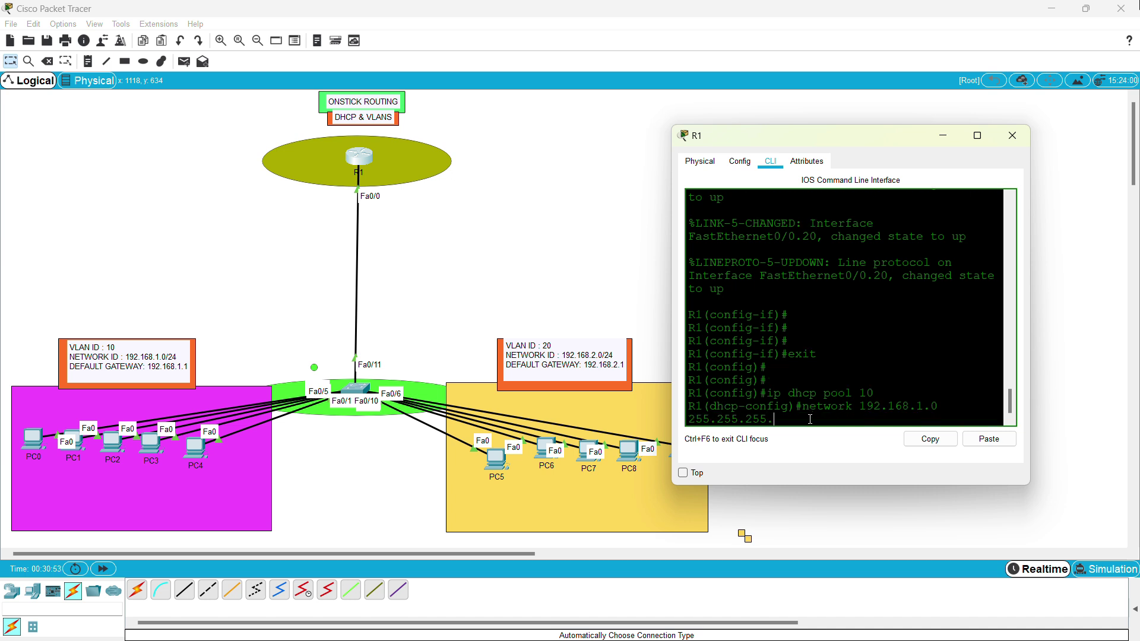
type("0")
key("Return")
key("Return")
Step: Set the default router of DHCP pool 10 to 192.168.1.1
type("default-")
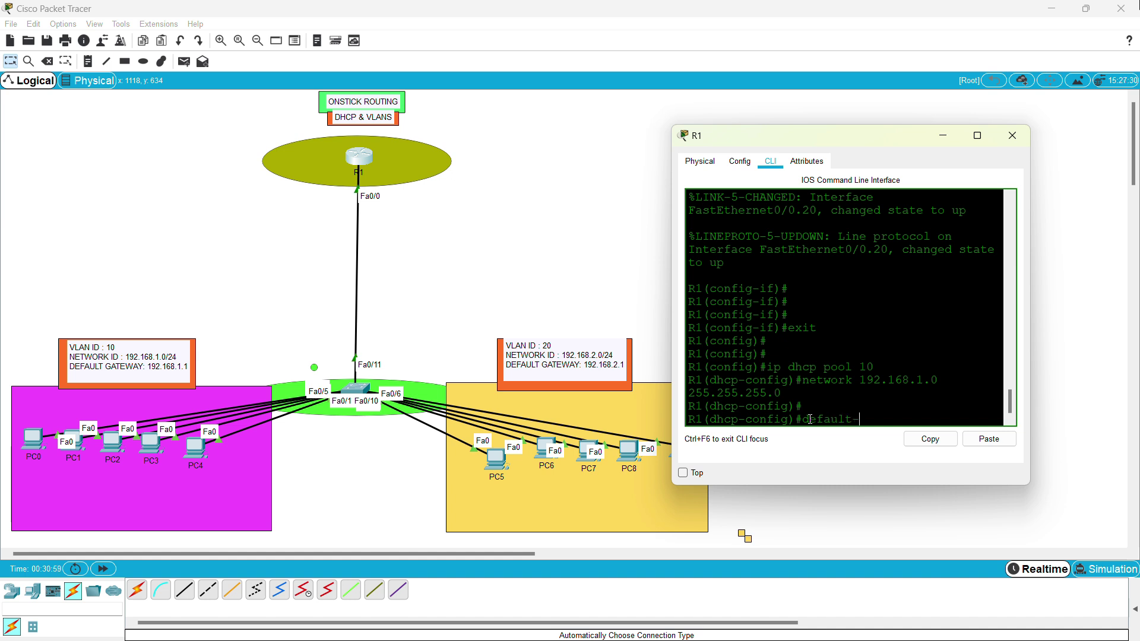
type("rou")
key("Tab")
type("192")
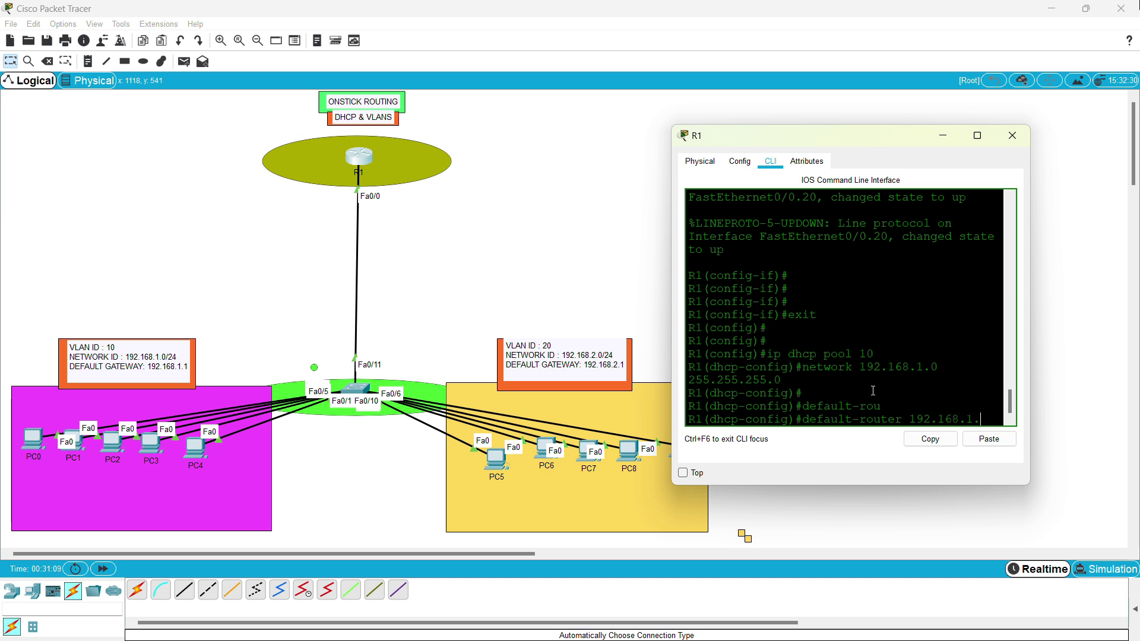
key("Return")
Step: Set the DNS server of DHCP pool 10 to 8.8.8.8
type("den")
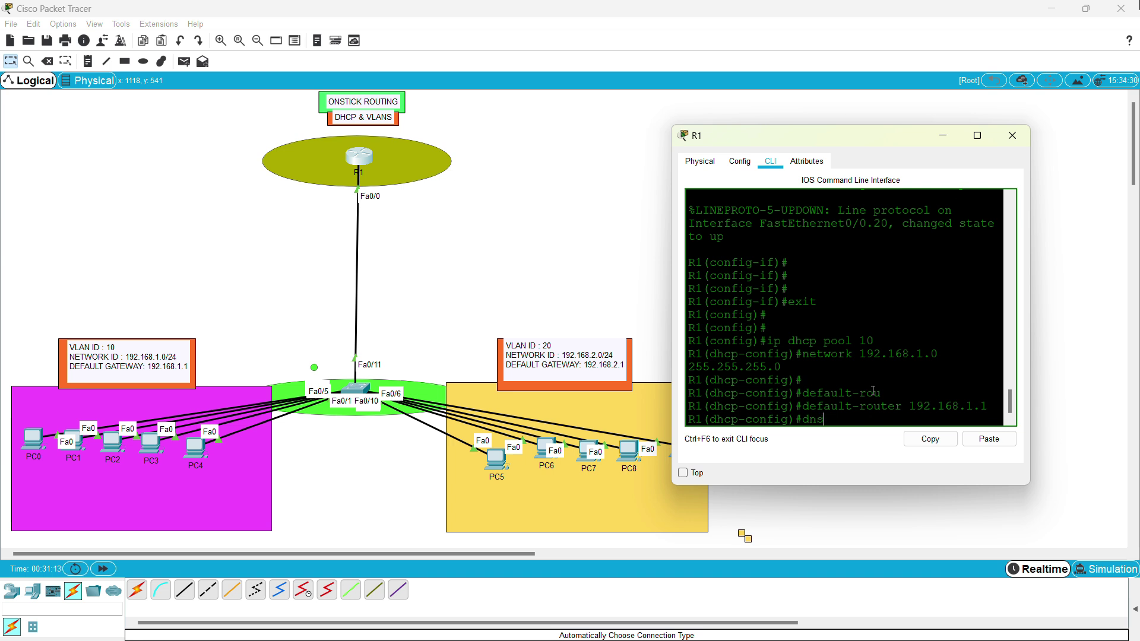
key("Tab")
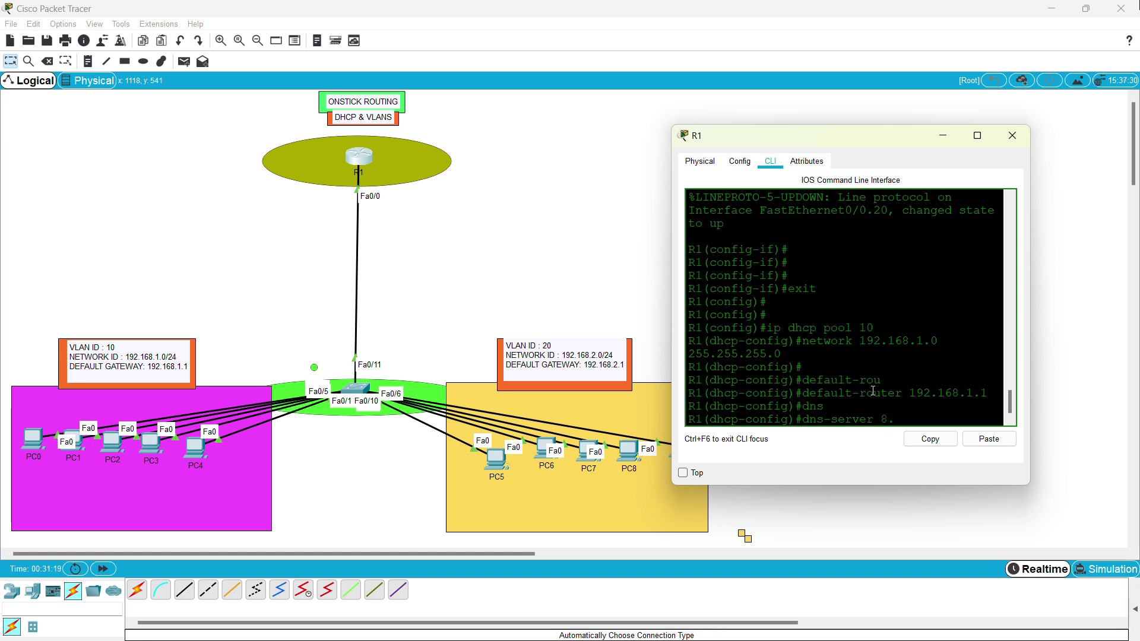
key("Return")
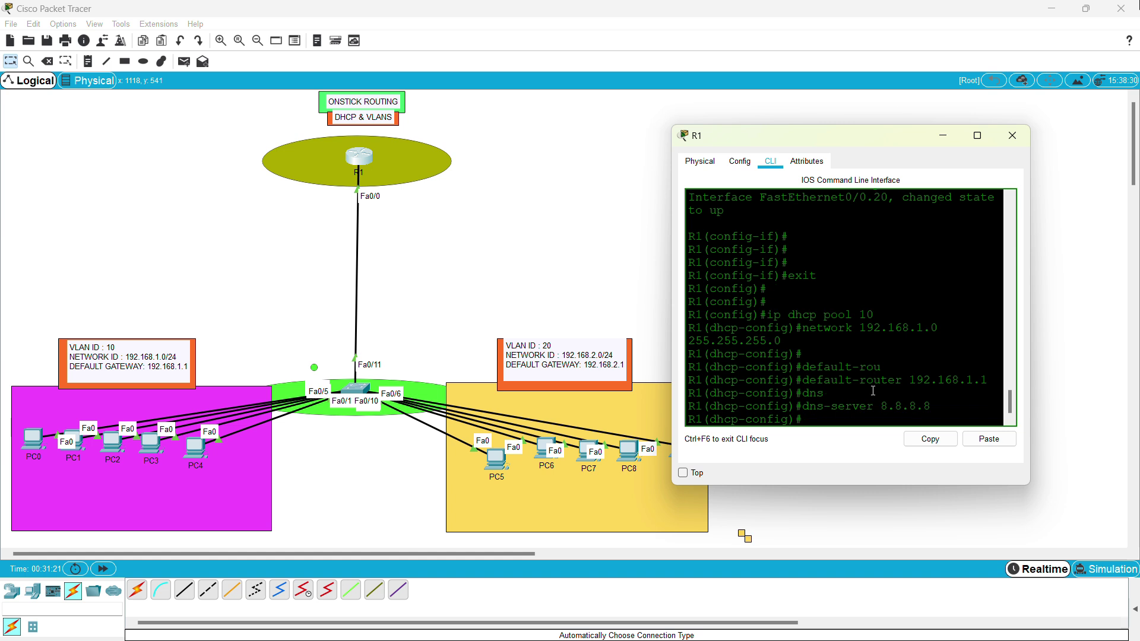
Step: Exit the DHCP pool configuration and return R1 to global configuration mode
type("exit")
key("Return")
key("Return")
key("Return")
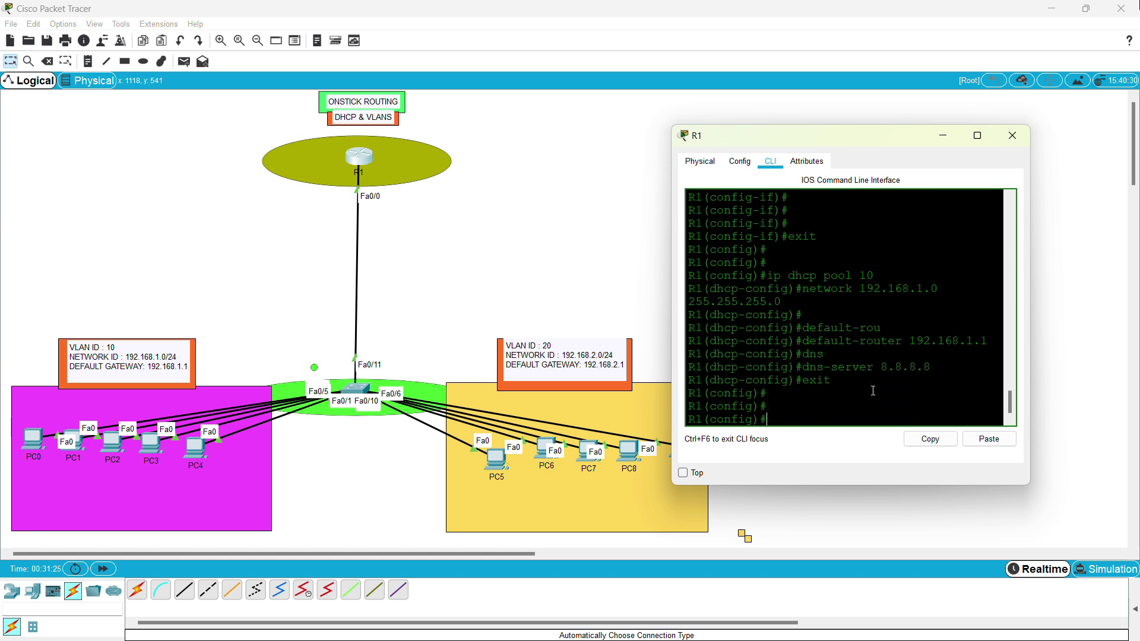
Step: Switch PC0's IPv4 configuration on FastEthernet0 from static to DHCP
left_click(39, 443)
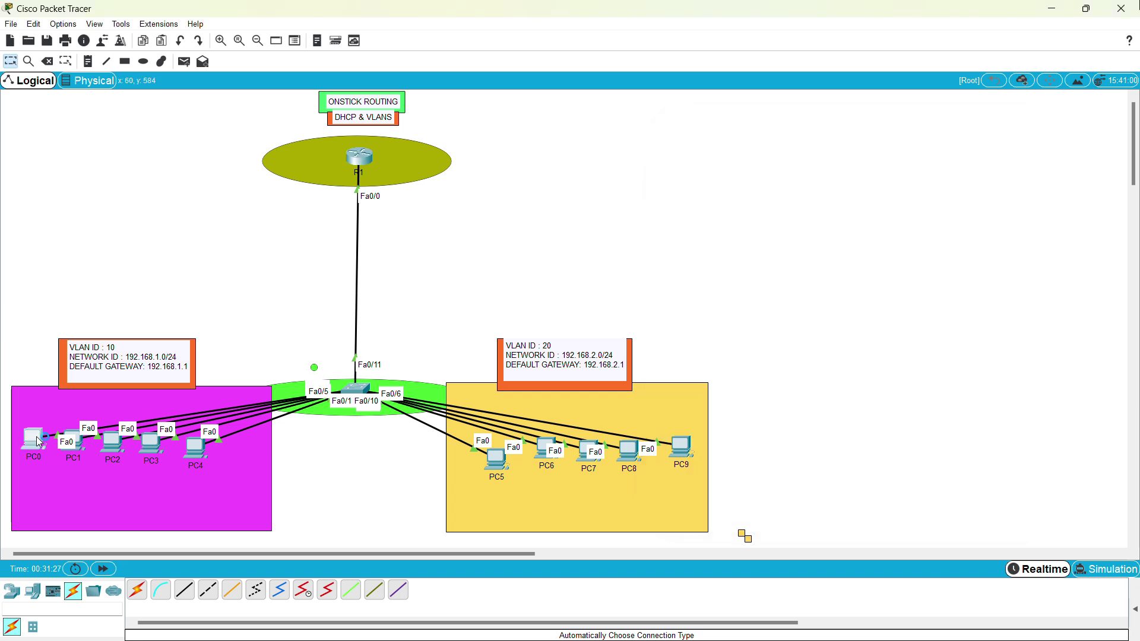
left_click(502, 168)
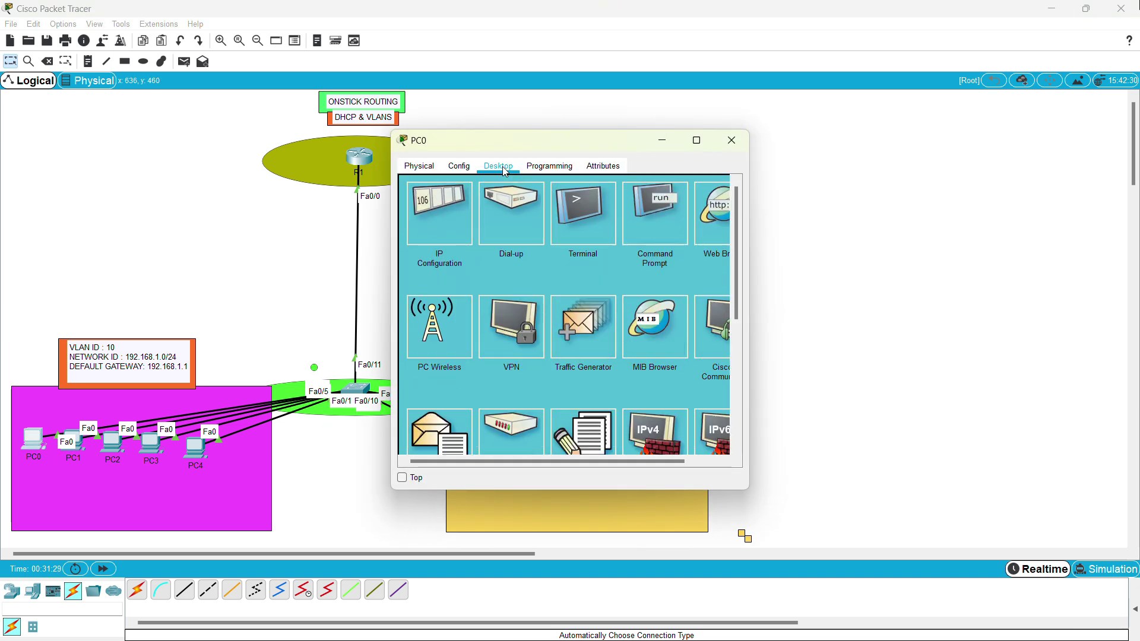
left_click(443, 226)
left_click_drag(544, 145, 747, 120)
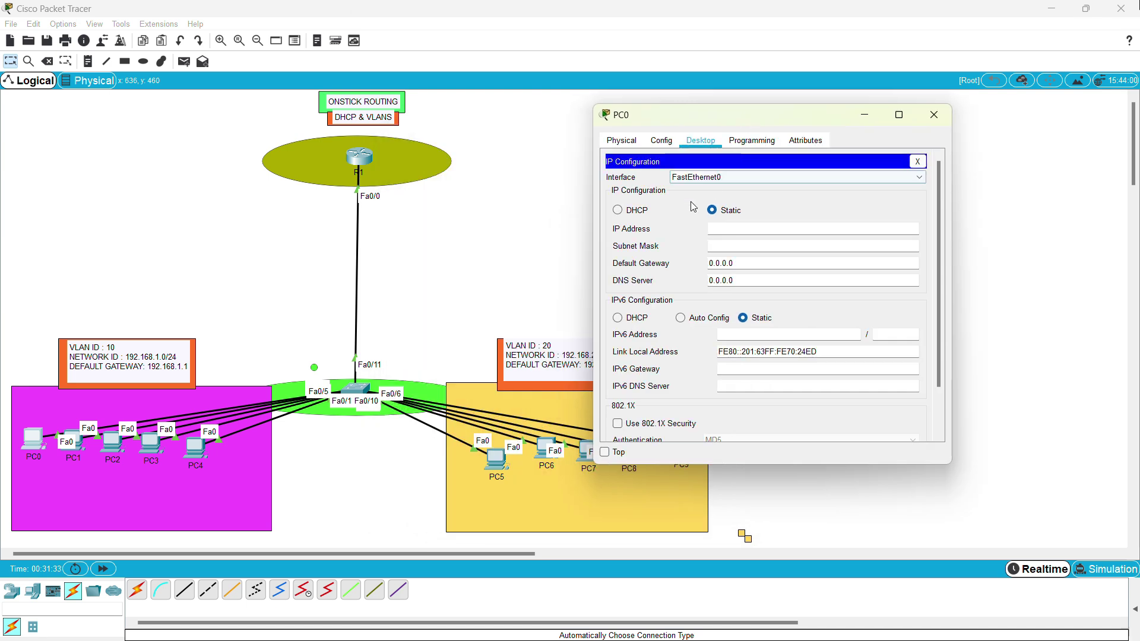
left_click(628, 211)
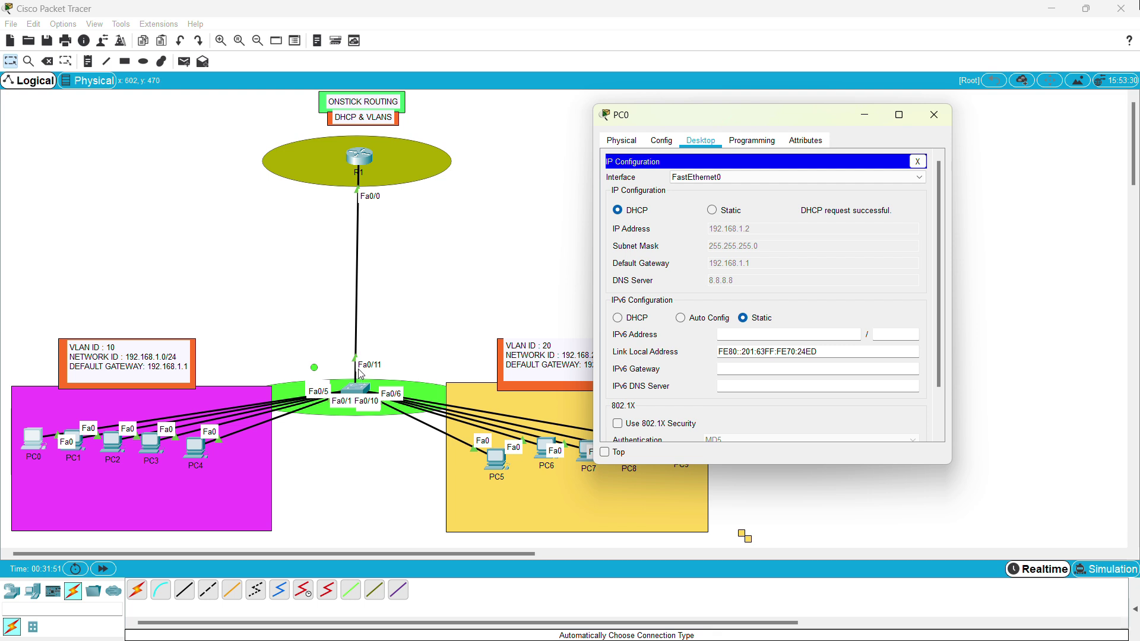
Step: Switch PC1's IPv4 configuration on FastEthernet0 from static to DHCP
left_click(80, 449)
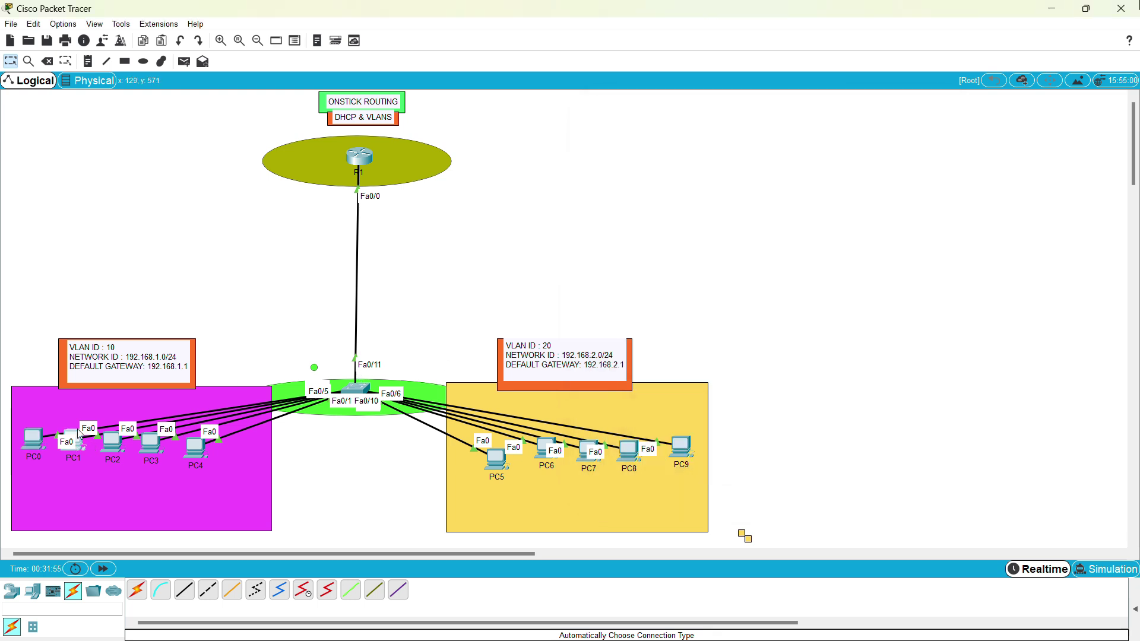
left_click(77, 437)
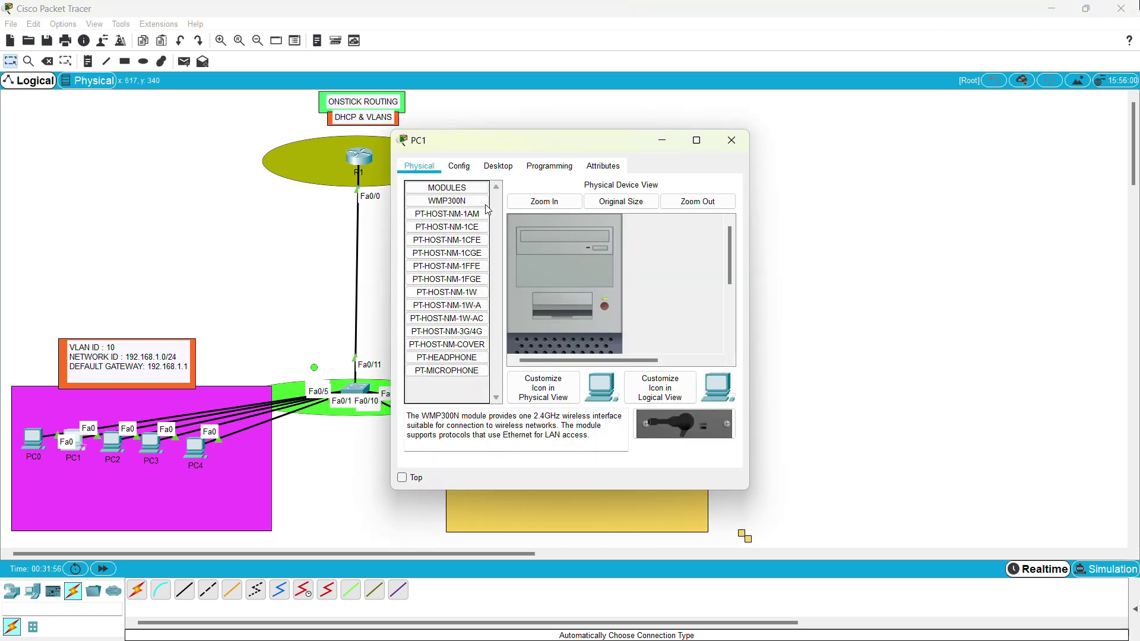
left_click(496, 166)
left_click(422, 234)
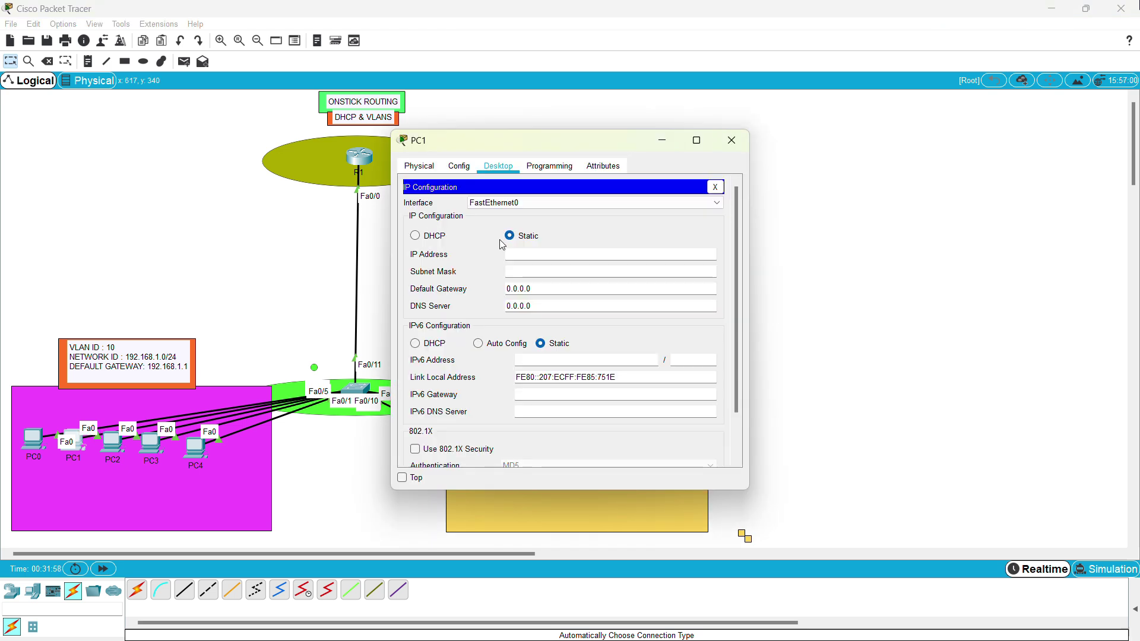
left_click(417, 236)
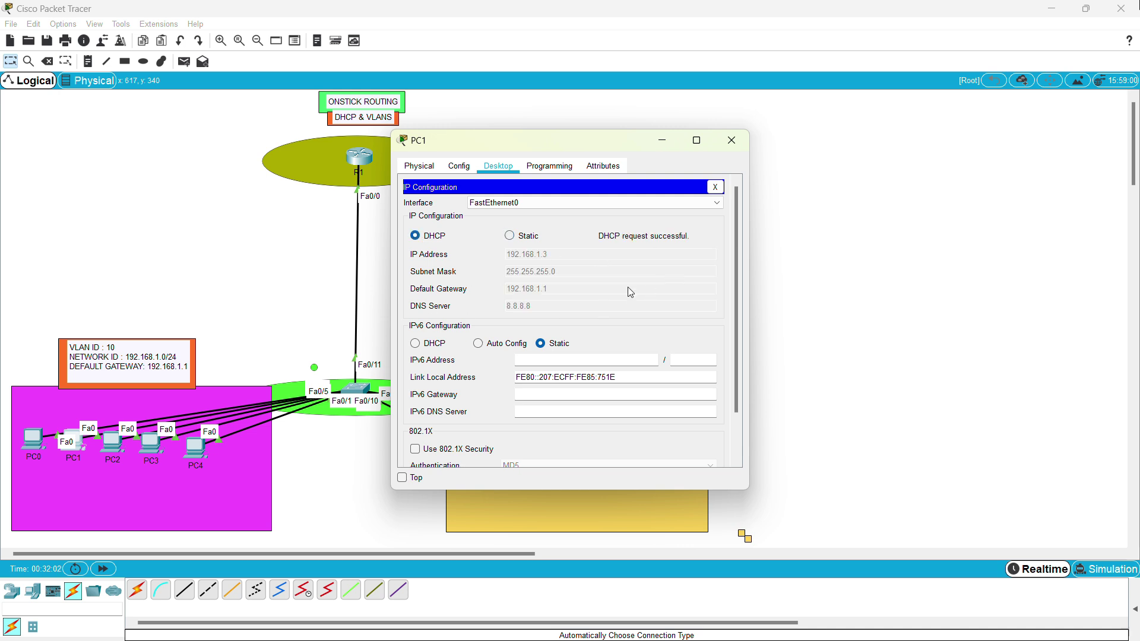
left_click(732, 140)
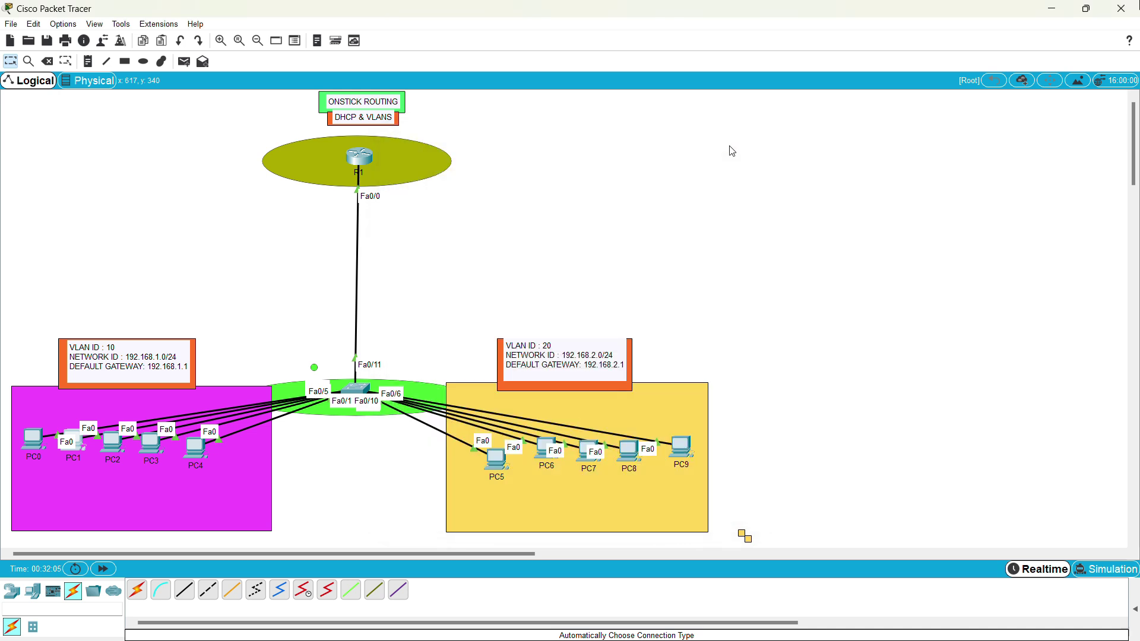
Step: Switch PC2's IPv4 configuration on FastEthernet0 from static to DHCP
left_click(111, 446)
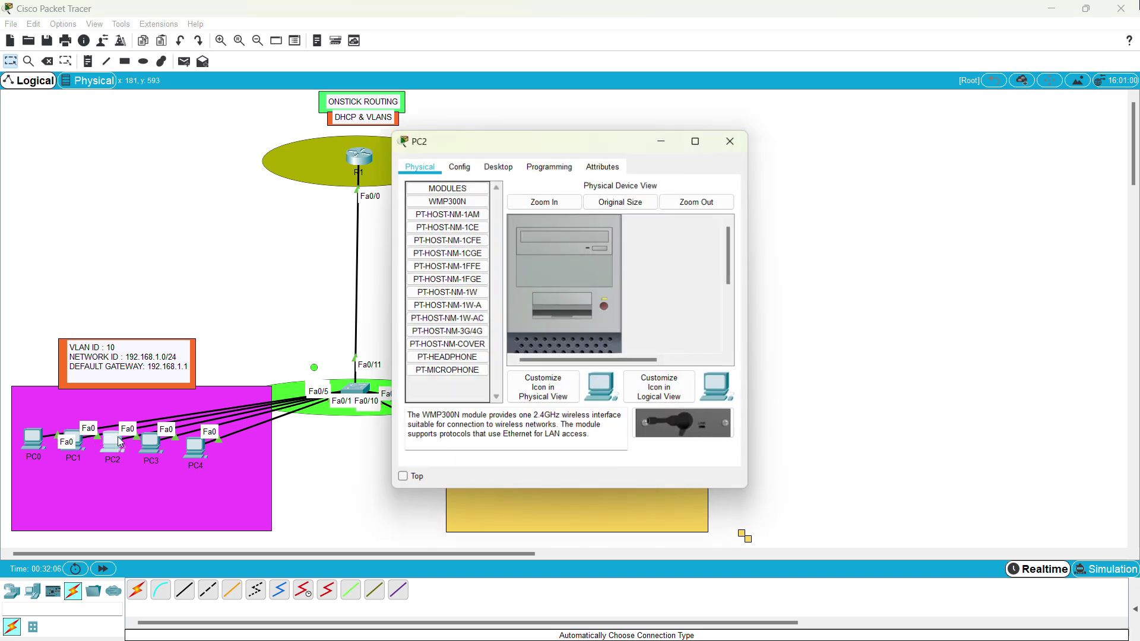
left_click(490, 167)
left_click(436, 211)
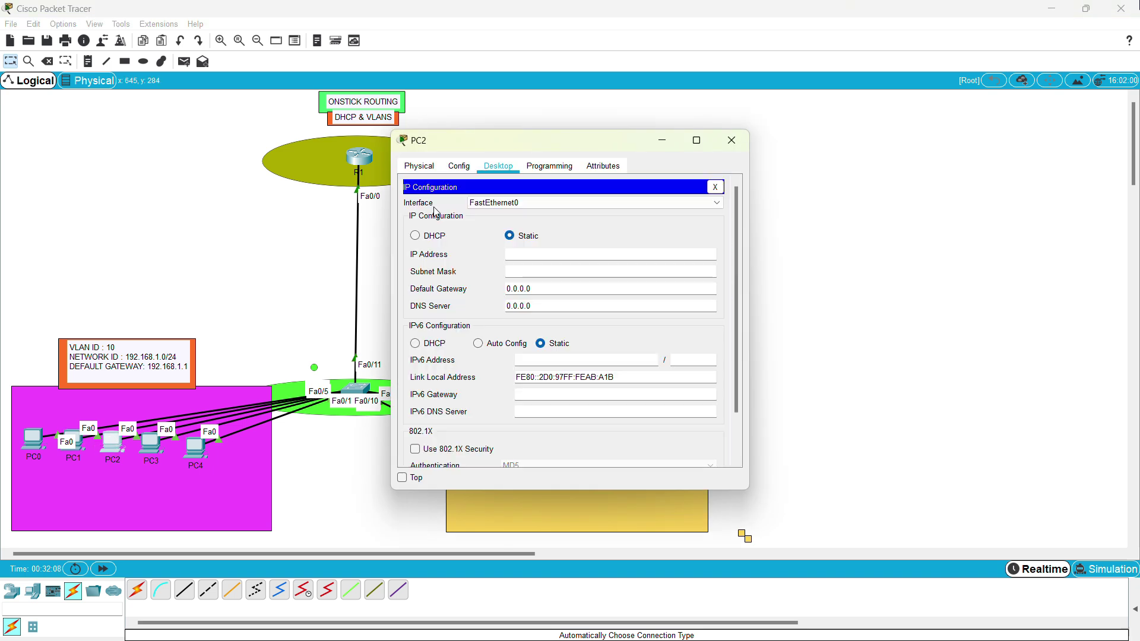
left_click(422, 235)
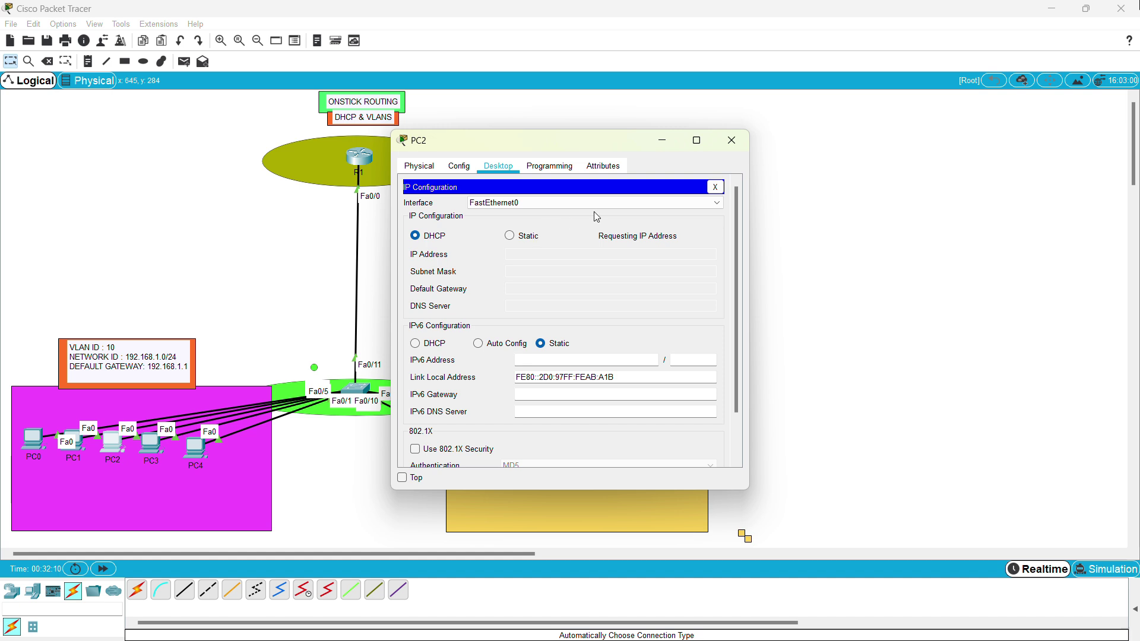
left_click(730, 145)
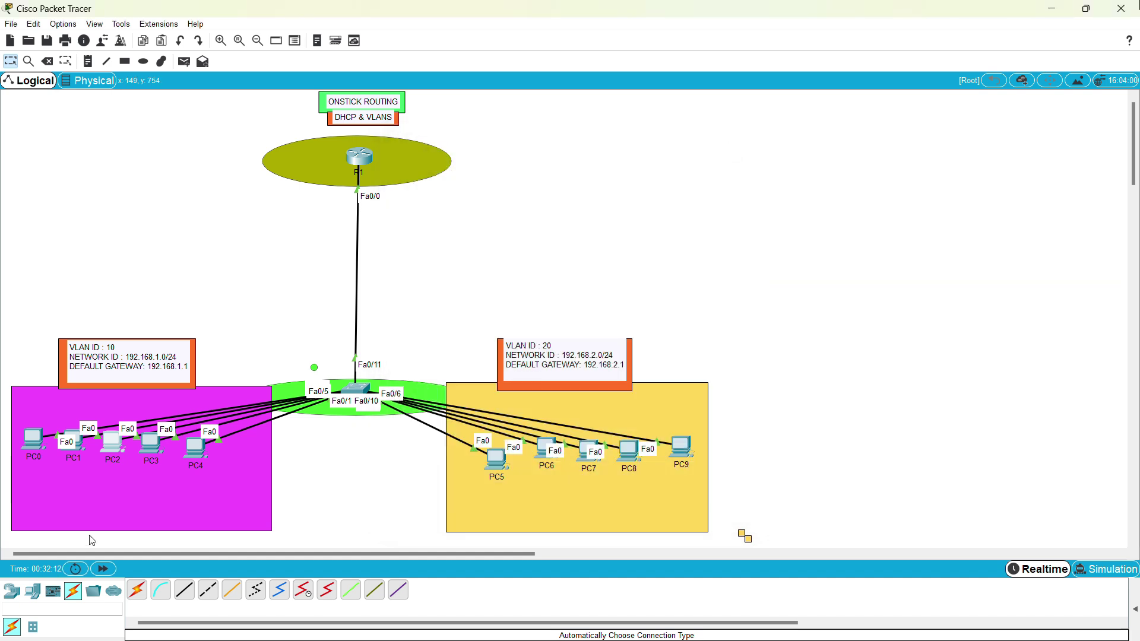
Step: Switch PC3's IPv4 configuration on FastEthernet0 from static to DHCP
left_click(153, 441)
left_click(494, 169)
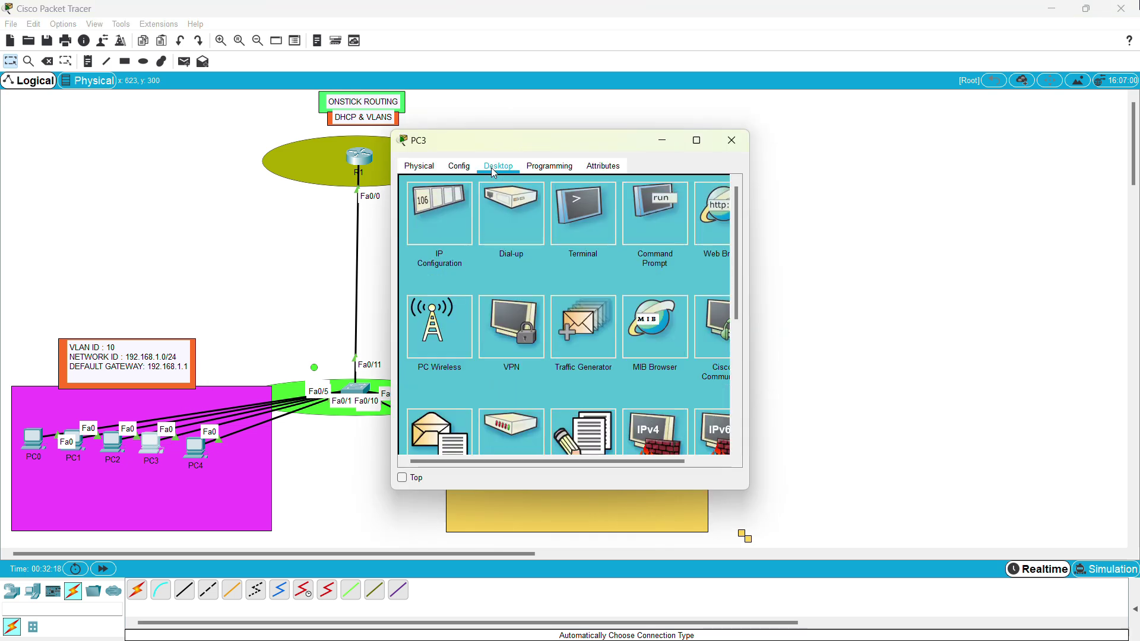
left_click(443, 223)
left_click(417, 236)
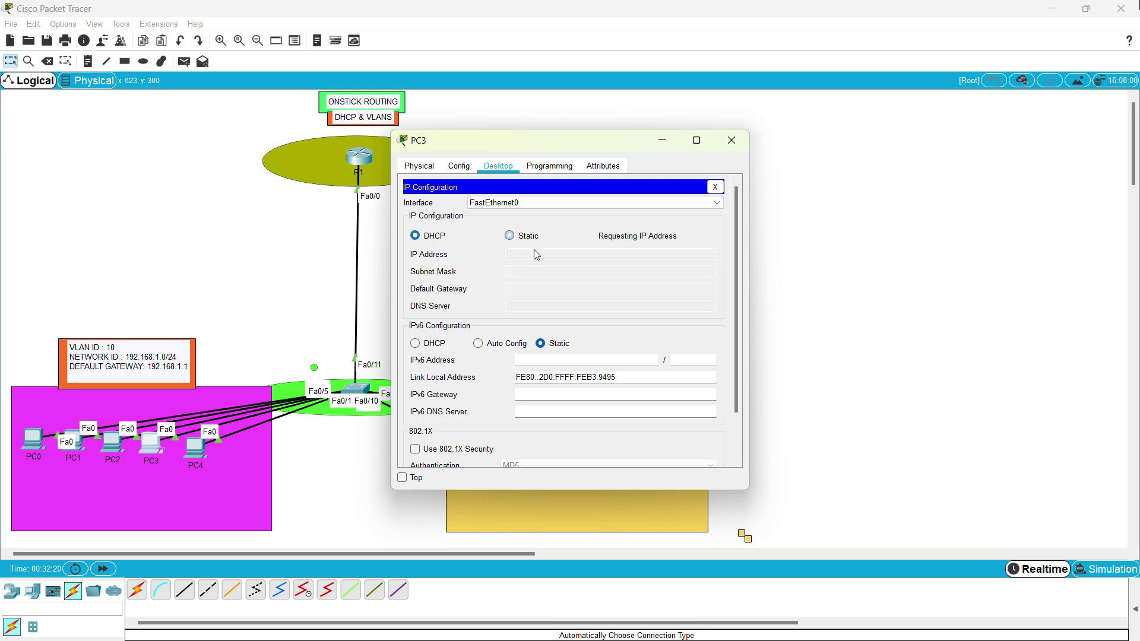
left_click(731, 140)
Step: Enter Simulation mode and switch PC4's IPv4 configuration on FastEthernet0 from static to DHCP
left_click(206, 456)
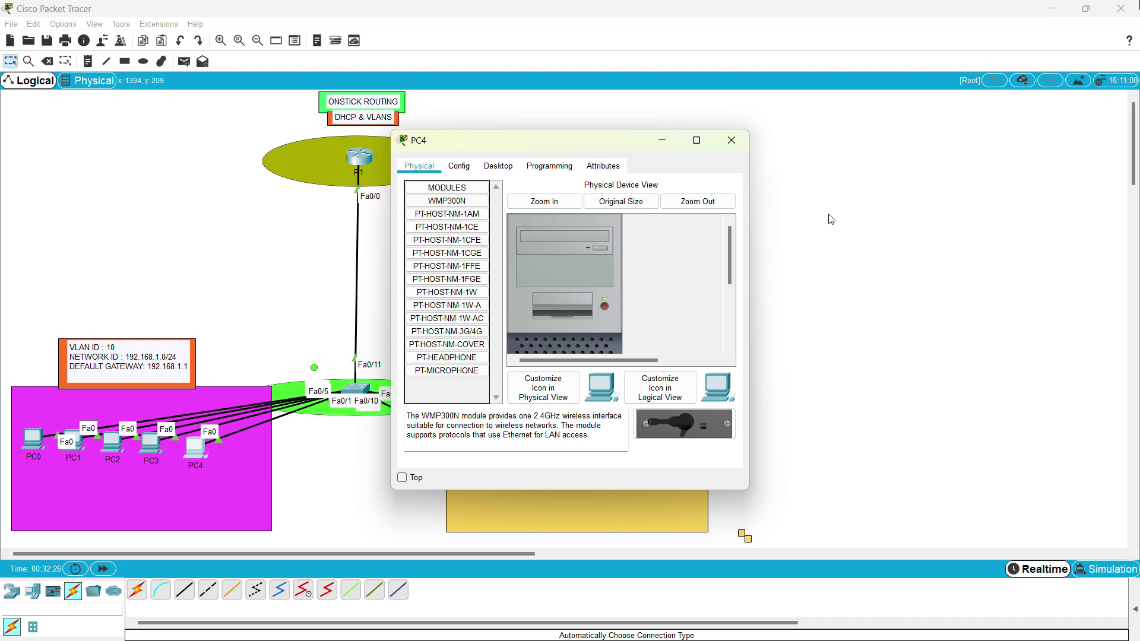
left_click(1092, 560)
left_click(1093, 569)
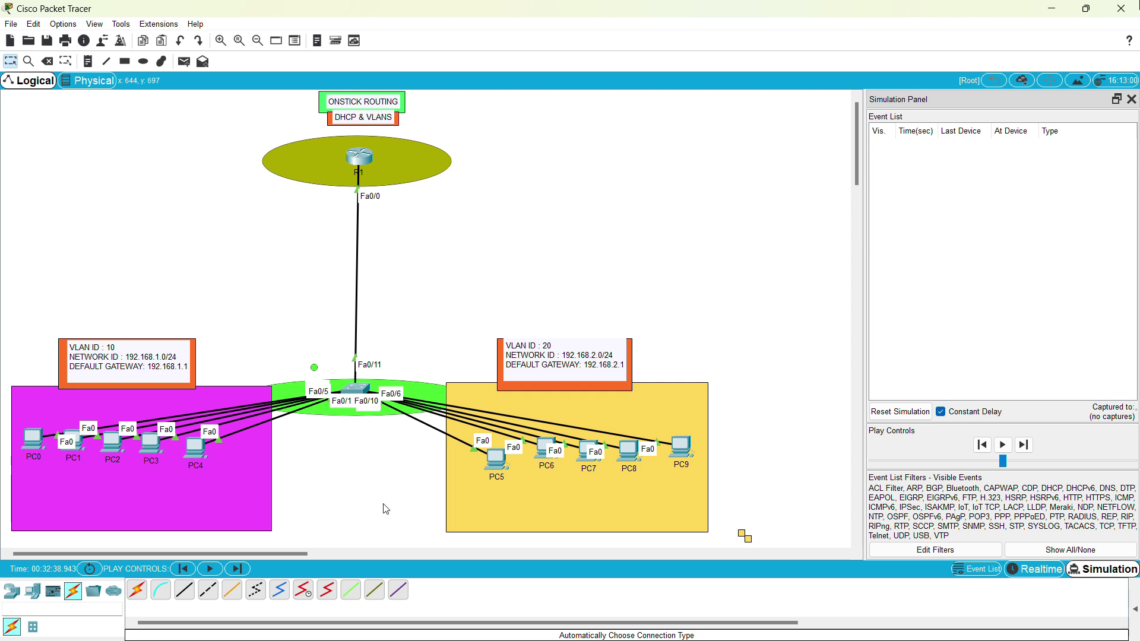
left_click(194, 453)
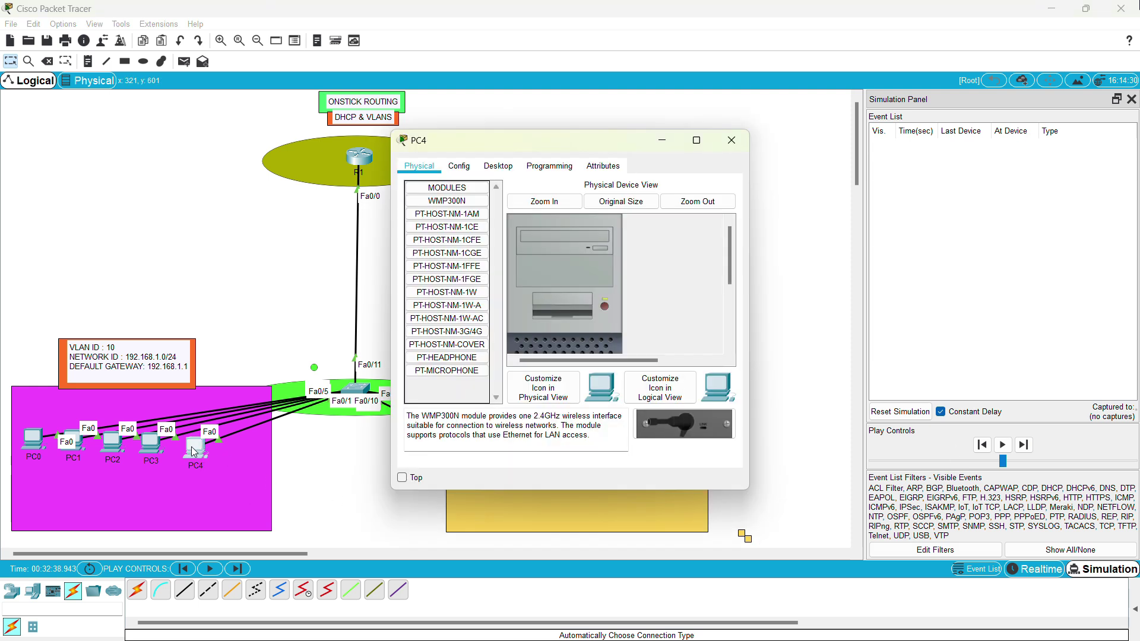
left_click(497, 168)
left_click(440, 201)
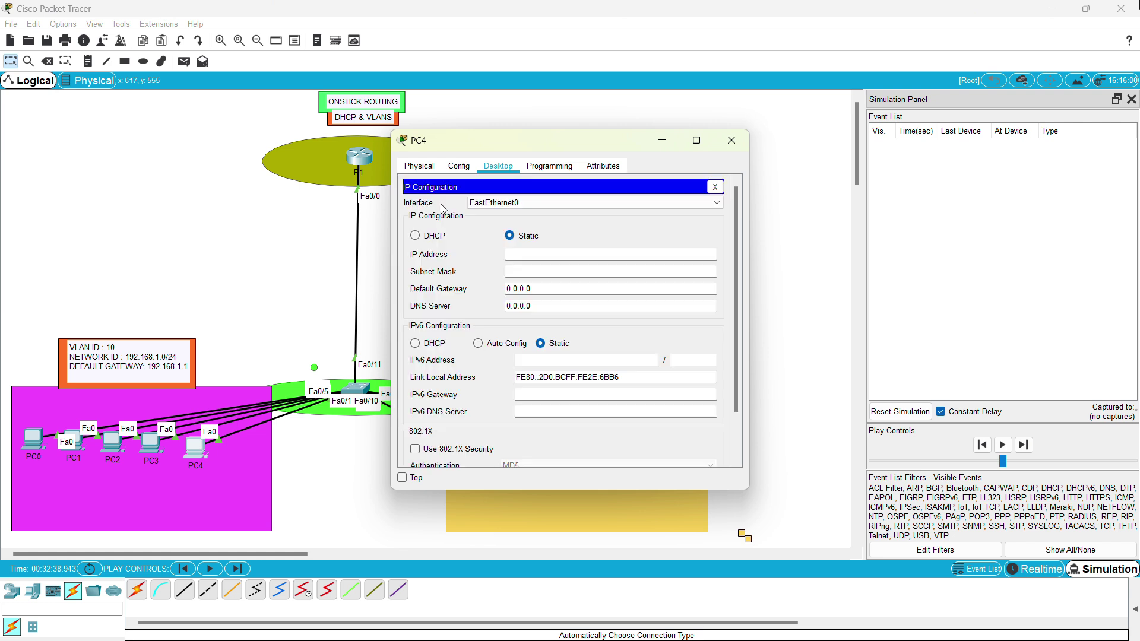
left_click(419, 235)
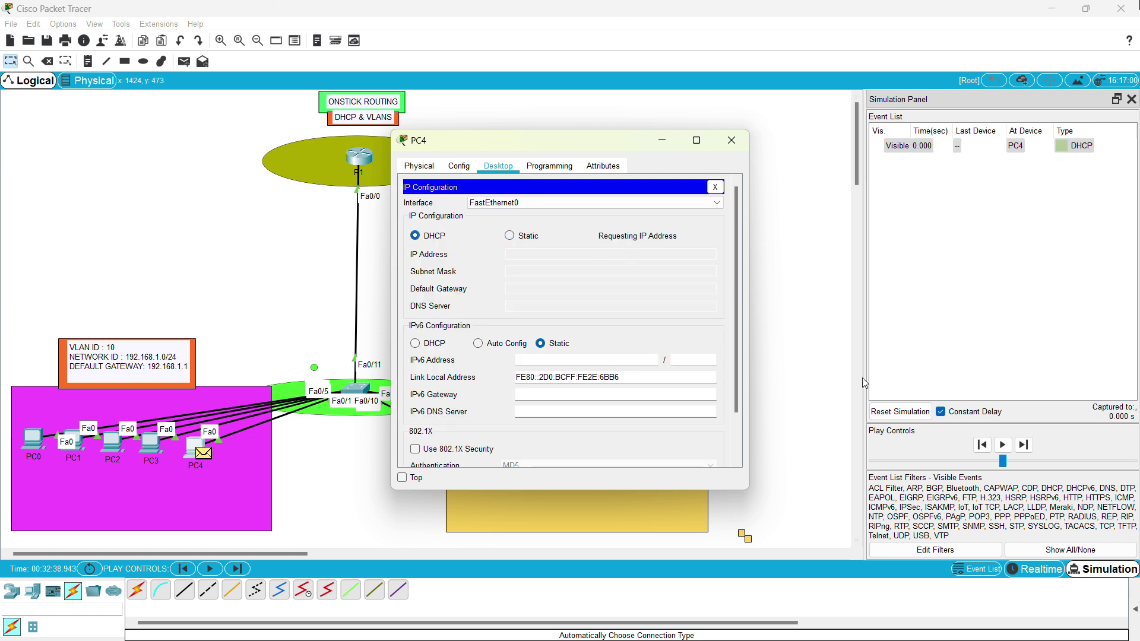
Step: Play the simulation of PC4's DHCP request to watch the packets, and pause it
left_click(1003, 444)
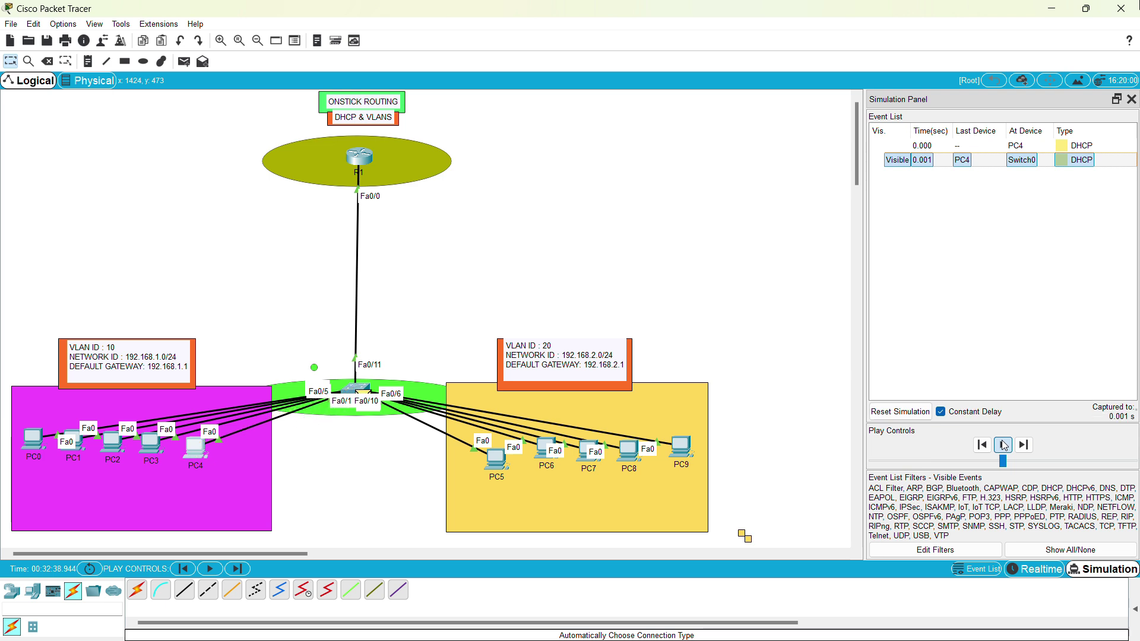
left_click(1003, 445)
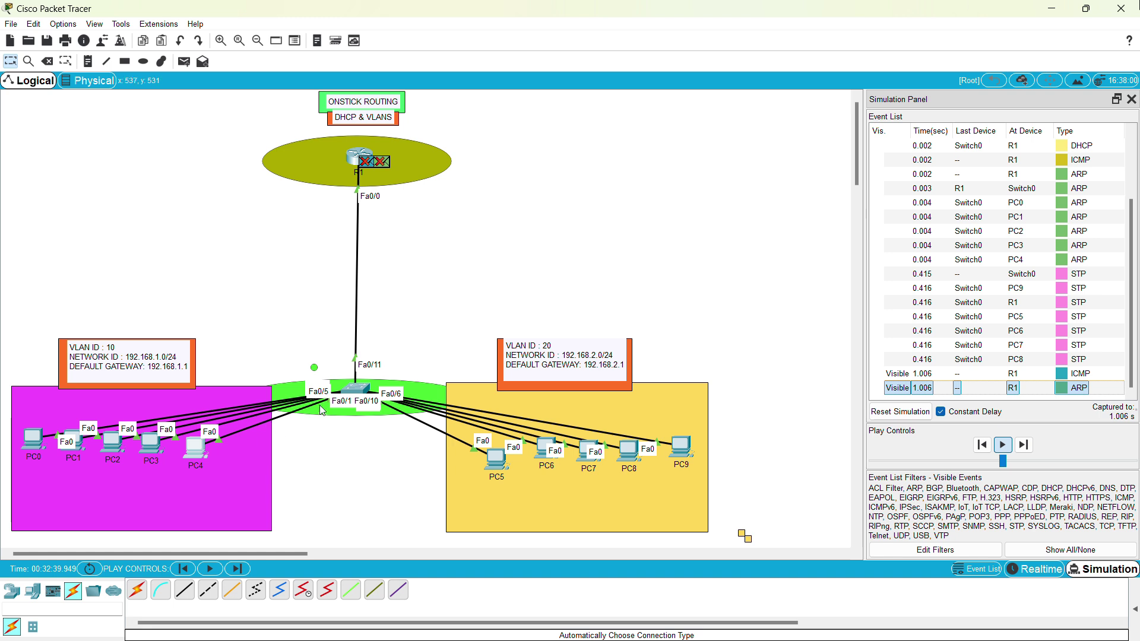
Step: Return to Realtime mode and check the IP configuration of PC4
left_click(1043, 574)
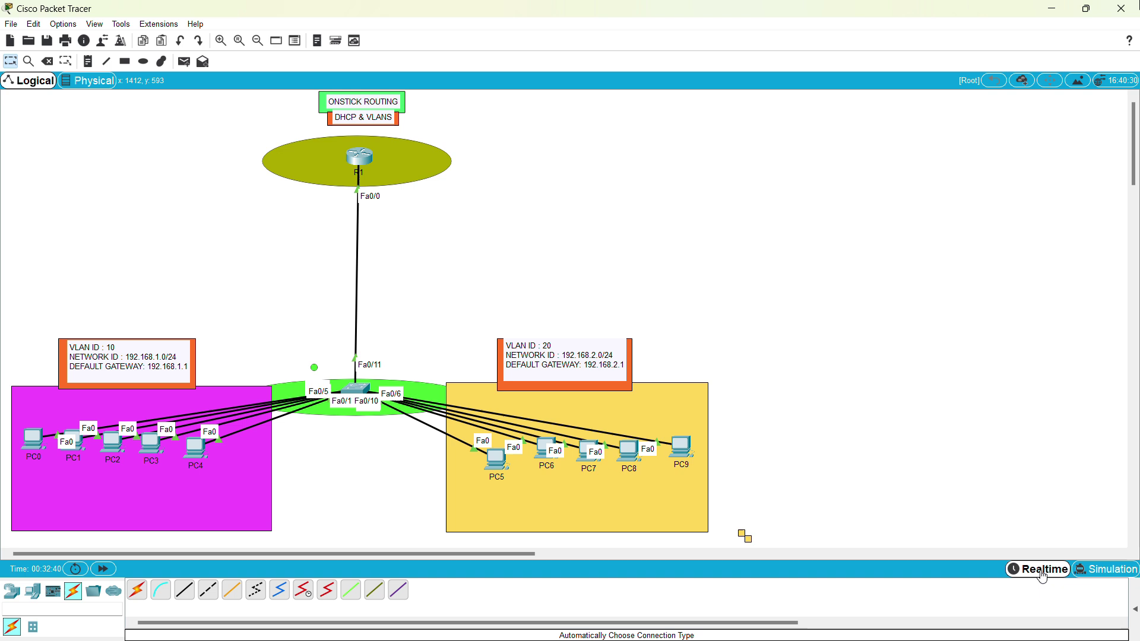
left_click(196, 448)
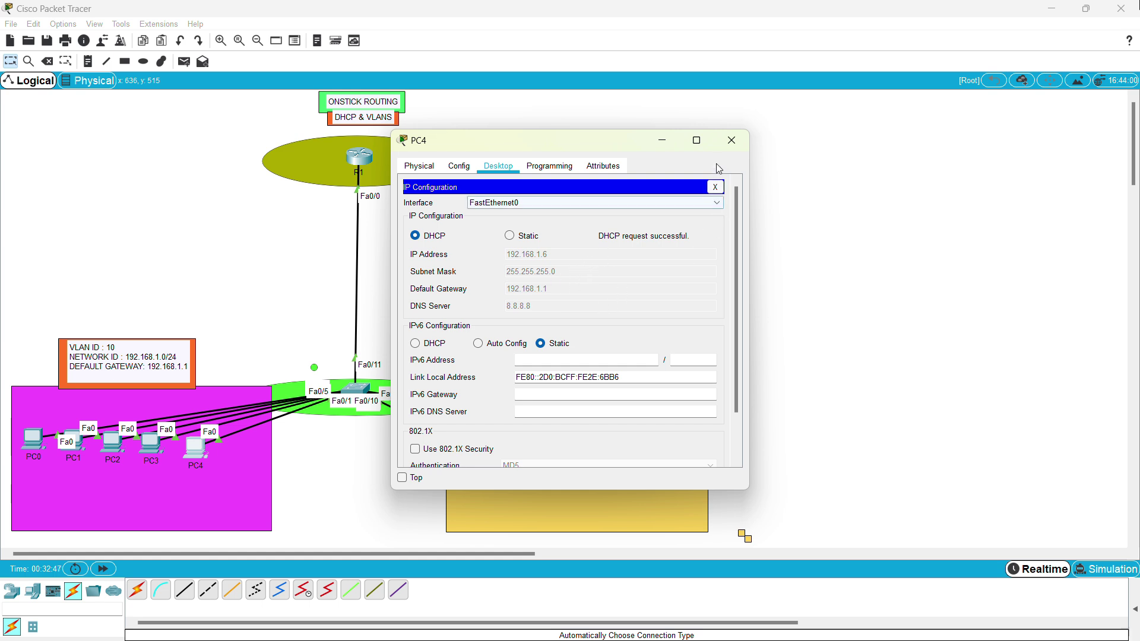
left_click(730, 141)
Step: Switch PC5's IPv4 configuration on FastEthernet0 from static to DHCP
left_click(501, 468)
left_click(494, 168)
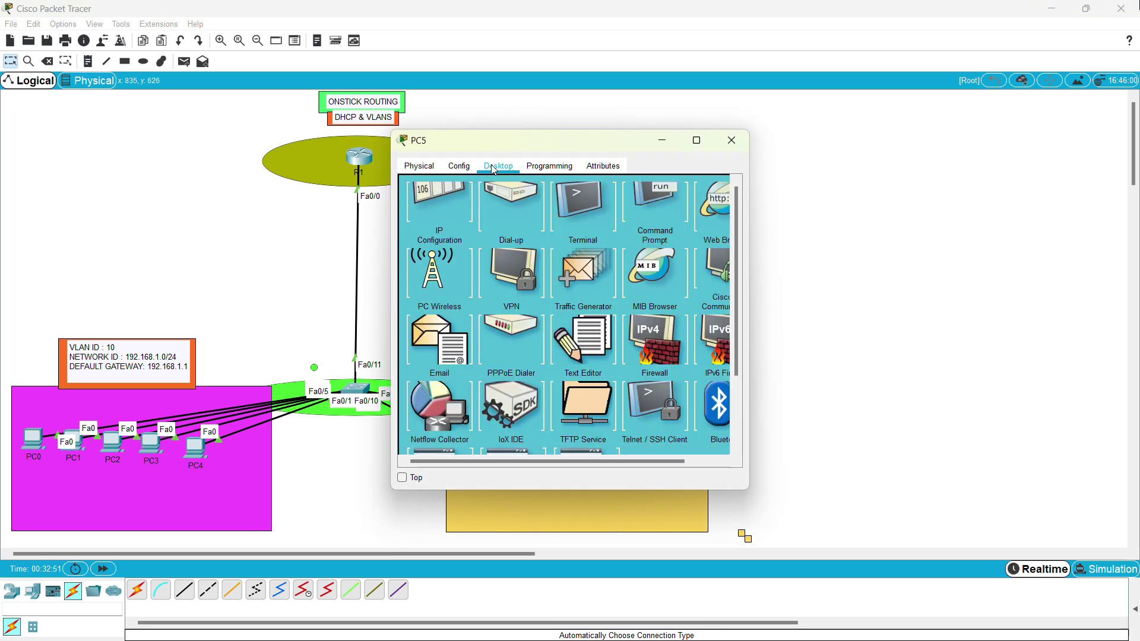
left_click(447, 200)
left_click(429, 237)
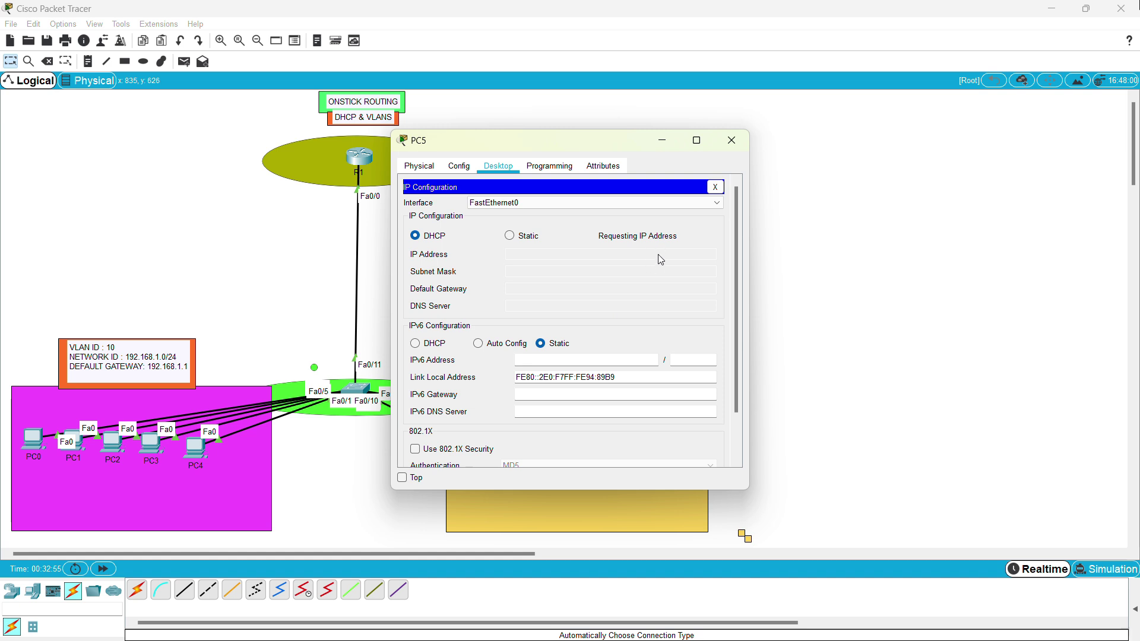
left_click_drag(620, 150, 836, 143)
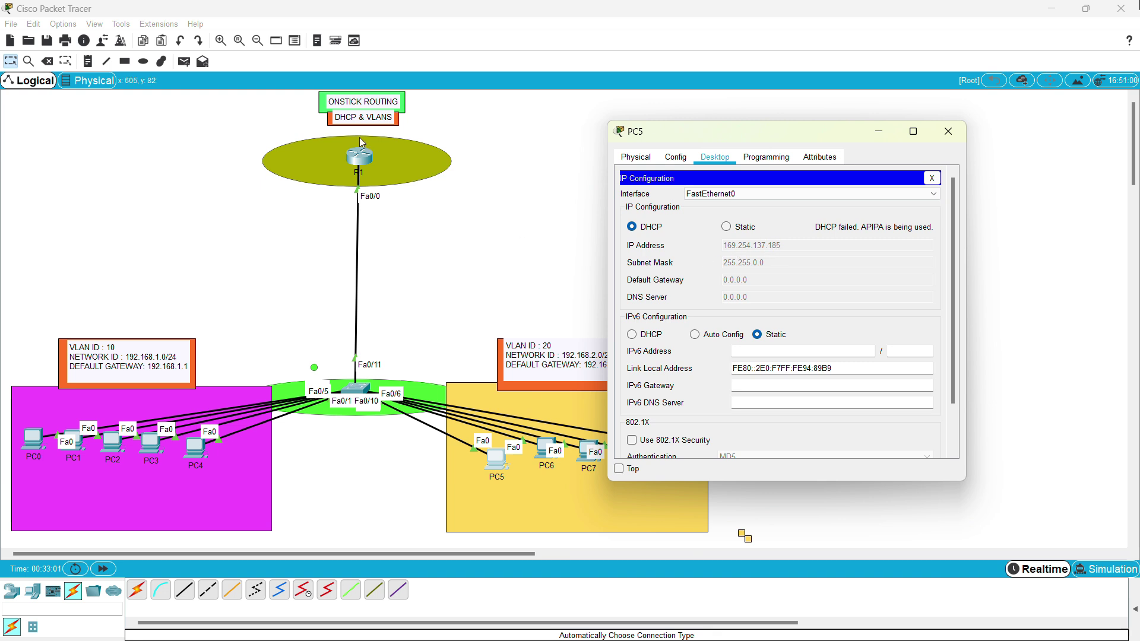
Step: Create DHCP pool 20 on R1 from global configuration mode
left_click(368, 162)
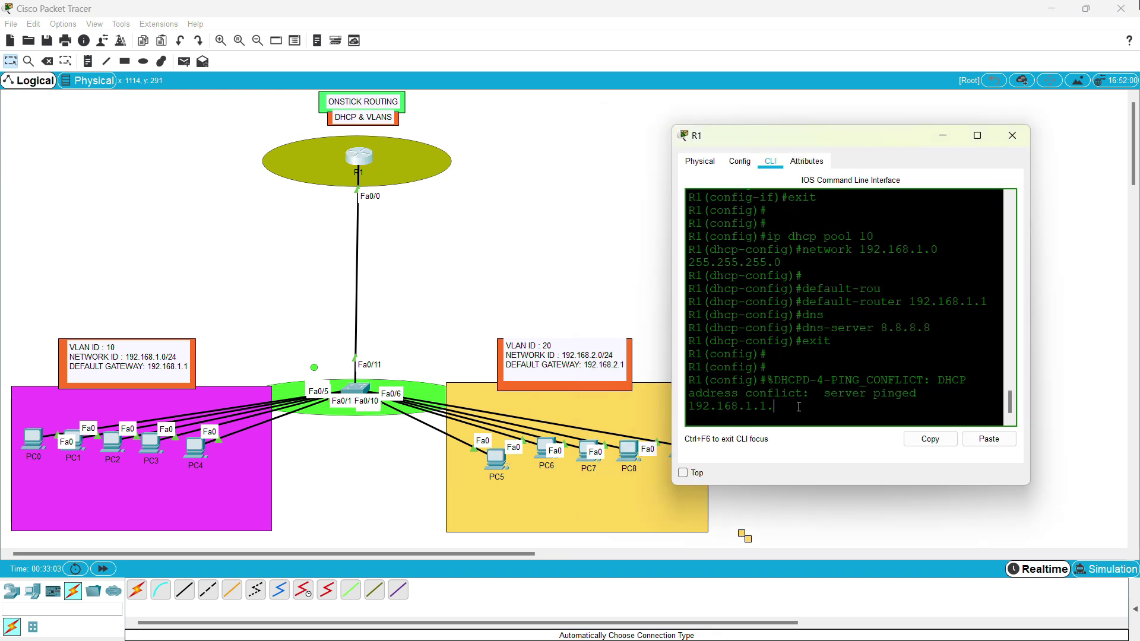
key("Return")
key("Return")
key("Return")
key("Return")
key("Return")
key("Return")
key("Return")
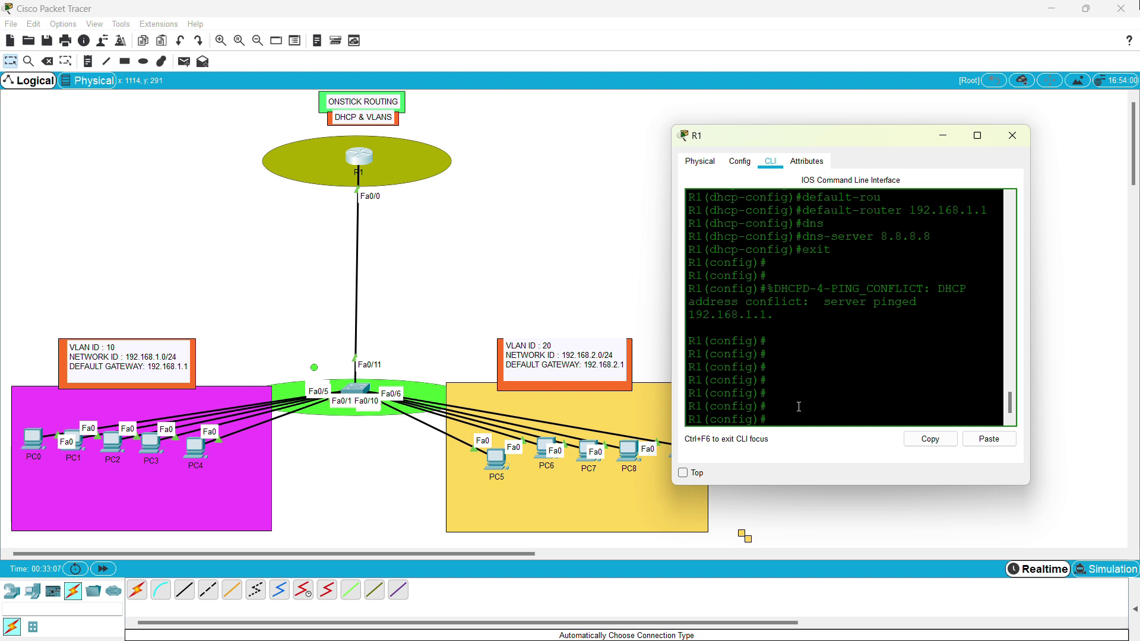
type("ip ")
type("dhcp po")
type("i")
type("l A")
key("Return")
Step: Set the network of DHCP pool 20 to 192.168.2.0 with subnet mask 255.255.255.0
type("network 192.")
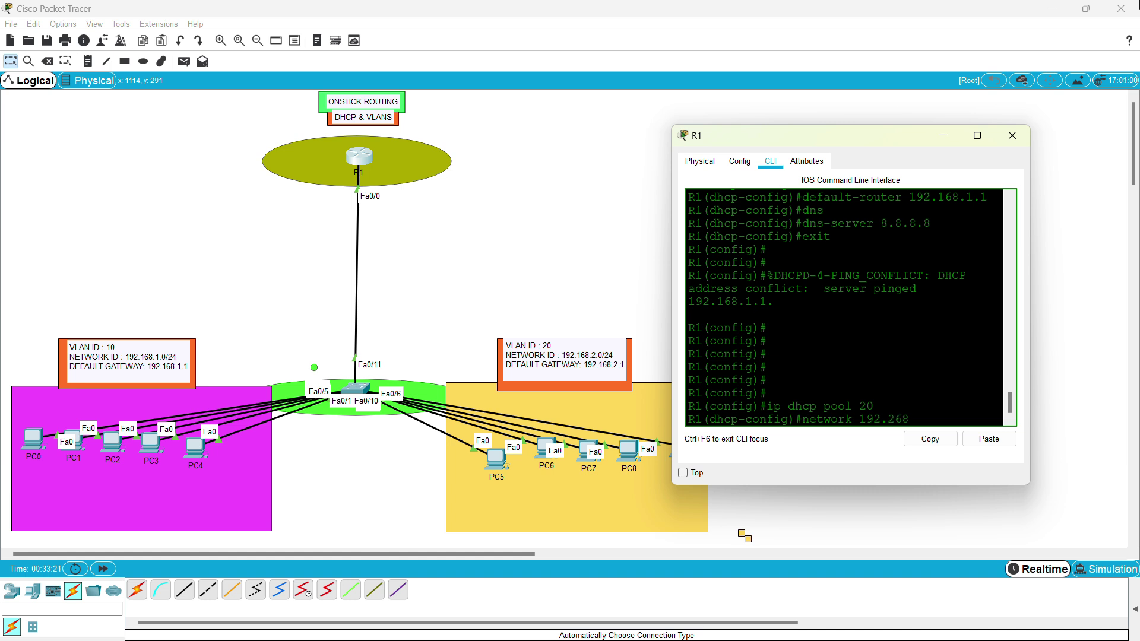
type("168.2.0 255.255.255")
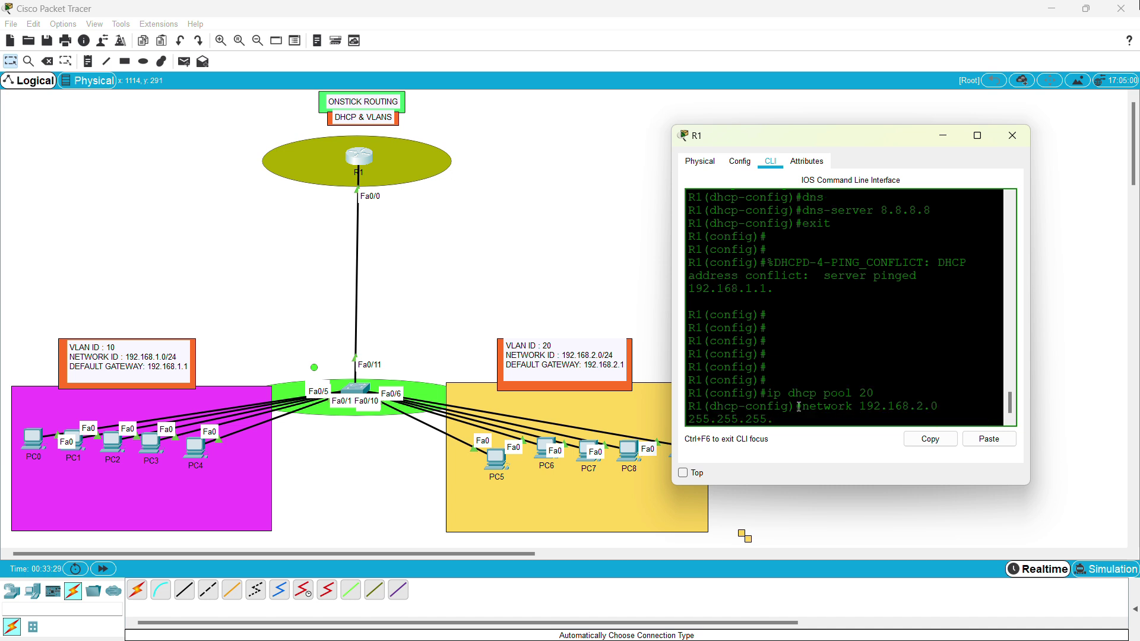
type(".0")
key("Return")
Step: Set the default router of DHCP pool 20 to 192.168.2.1
type("def")
key("Tab")
type("192.168")
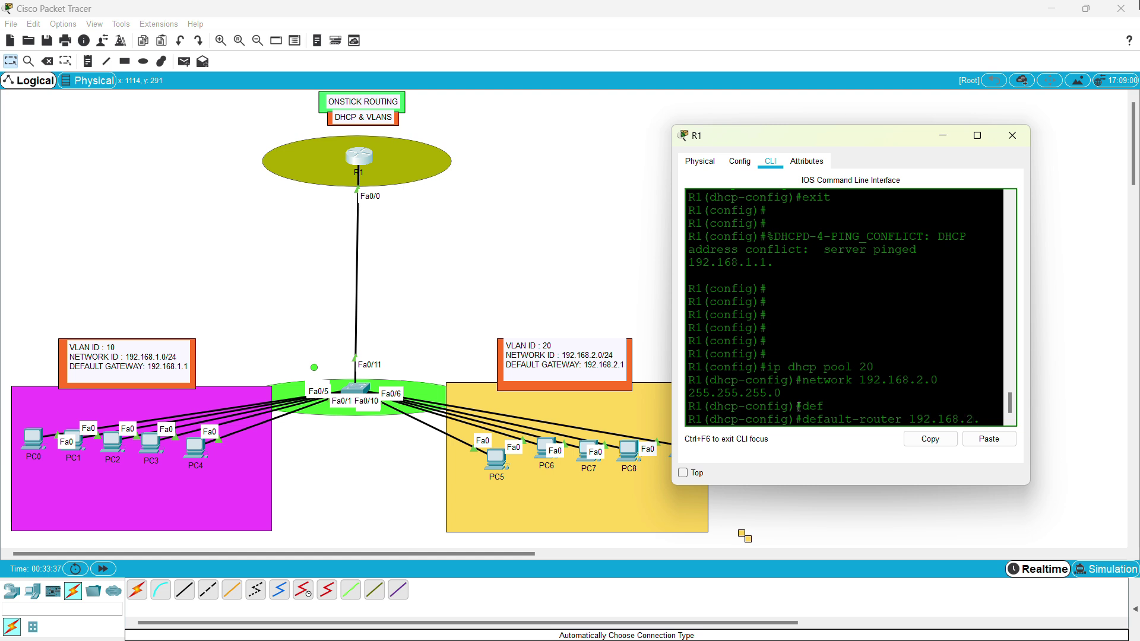
type(".2.1")
key("Return")
Step: Set the DNS server of DHCP pool 20 to 8.8.8.8
type("dhcp-config)#dns")
key("Tab")
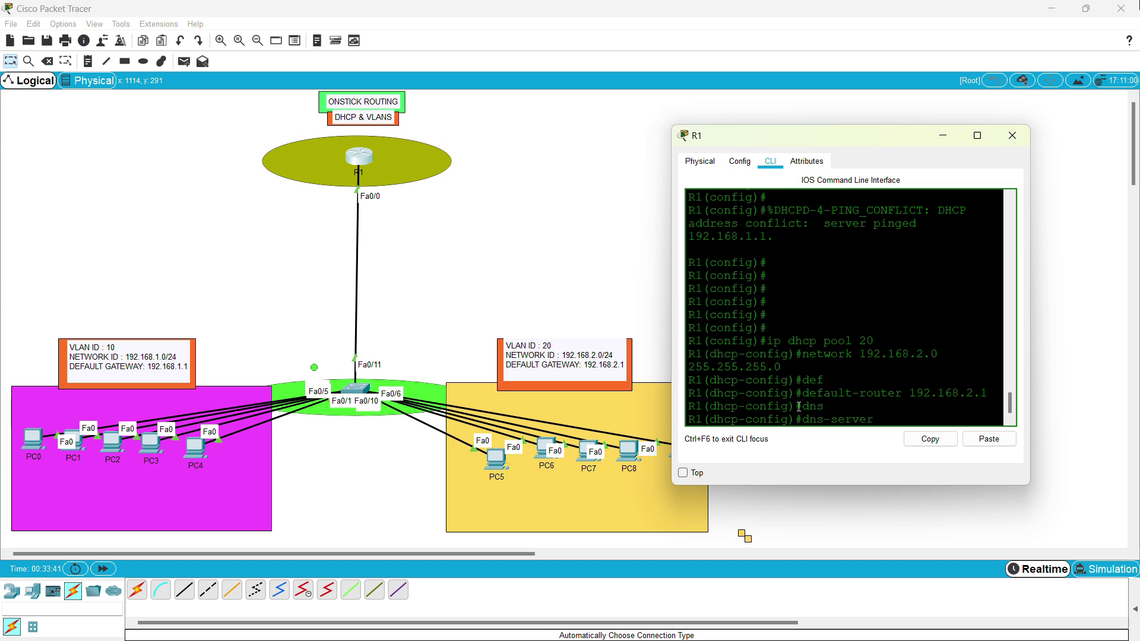
type("8.8.8.8")
key("Return")
key("Return")
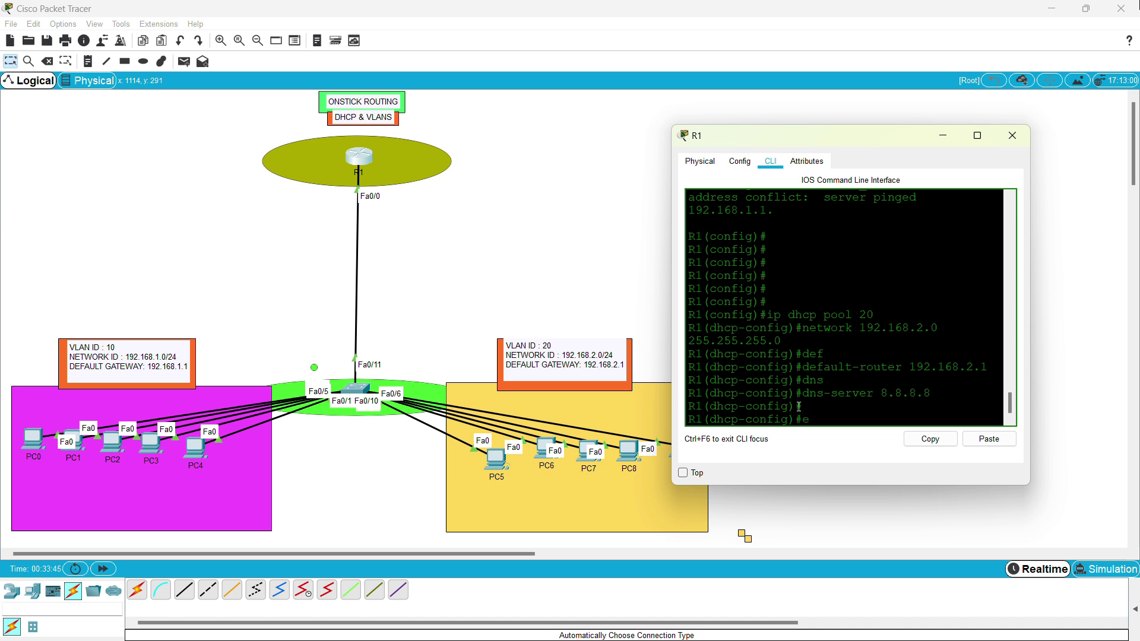
Step: Exit the DHCP pool configuration on R1 and save the running configuration with do wr
type("ex")
key("Return")
type("do wr")
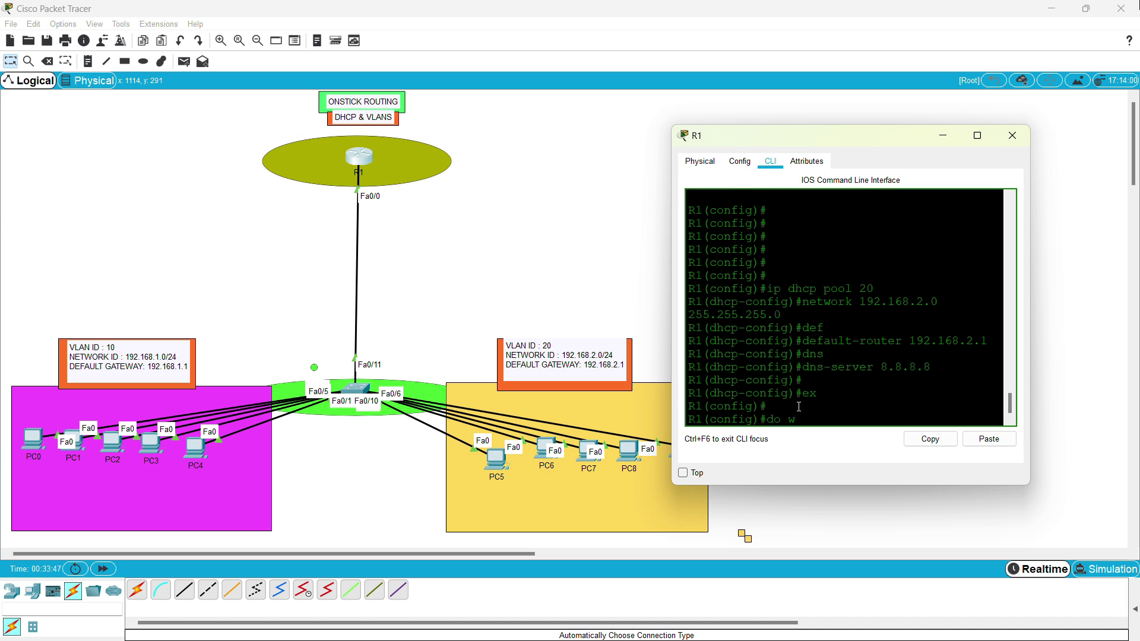
key("Return")
key("Return")
key("Return")
key("Return")
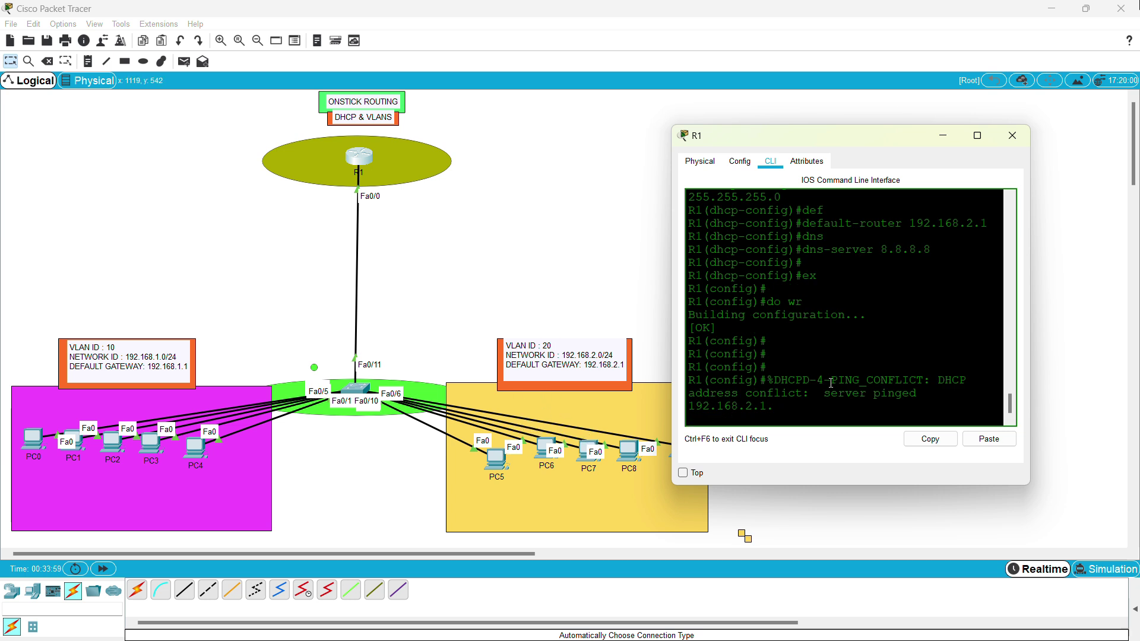
Step: Review the DHCP server messages and the DHCP pool 10 commands in R1's command-line history
key("Return")
key("Return")
key("Return")
key("Return")
key("Return")
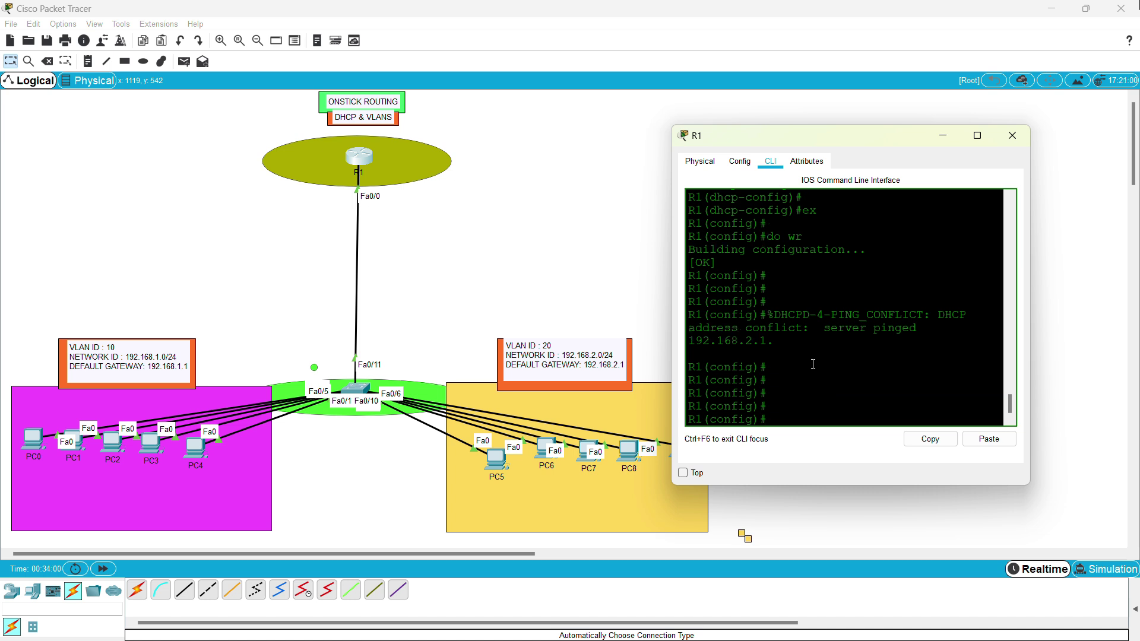
left_click_drag(793, 332, 862, 345)
scroll(806, 282, "up", 3)
scroll(848, 285, "up", 5)
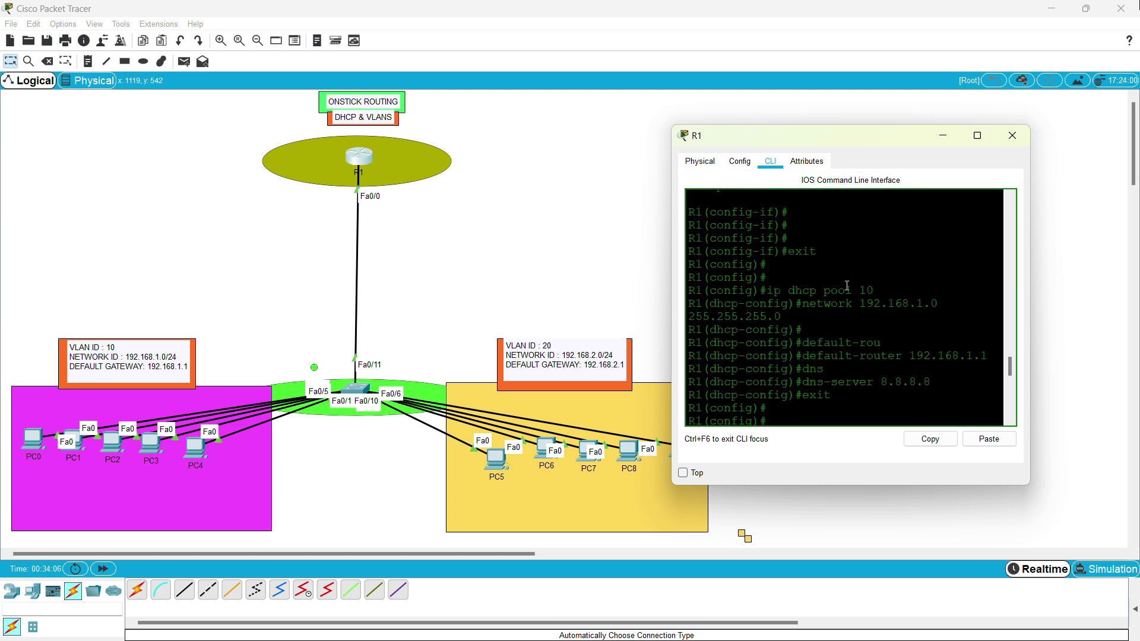
scroll(847, 285, "down", 3)
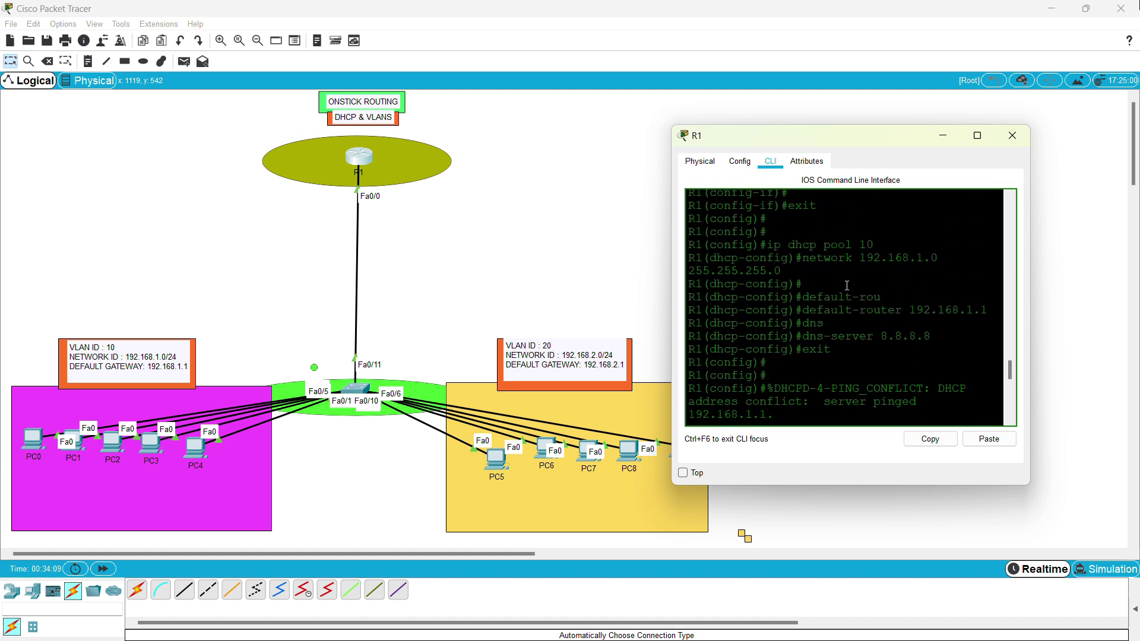
Step: Review the DHCP pool 10 and pool 20 commands in R1's command-line history, and PC5's IP configuration
scroll(848, 286, "down", 3)
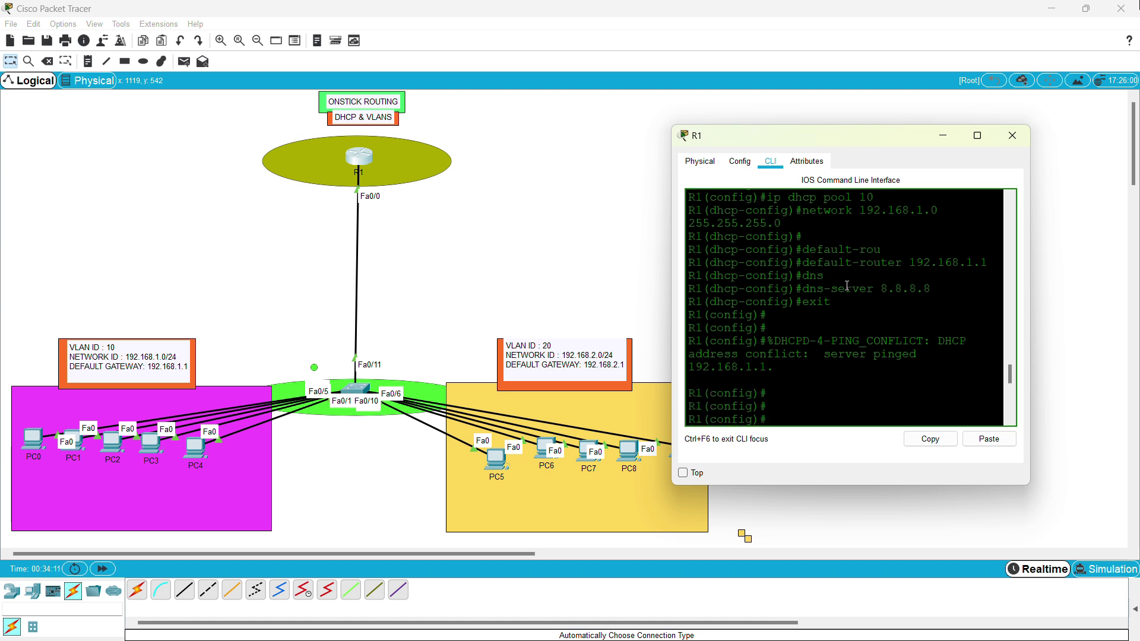
left_click(977, 135)
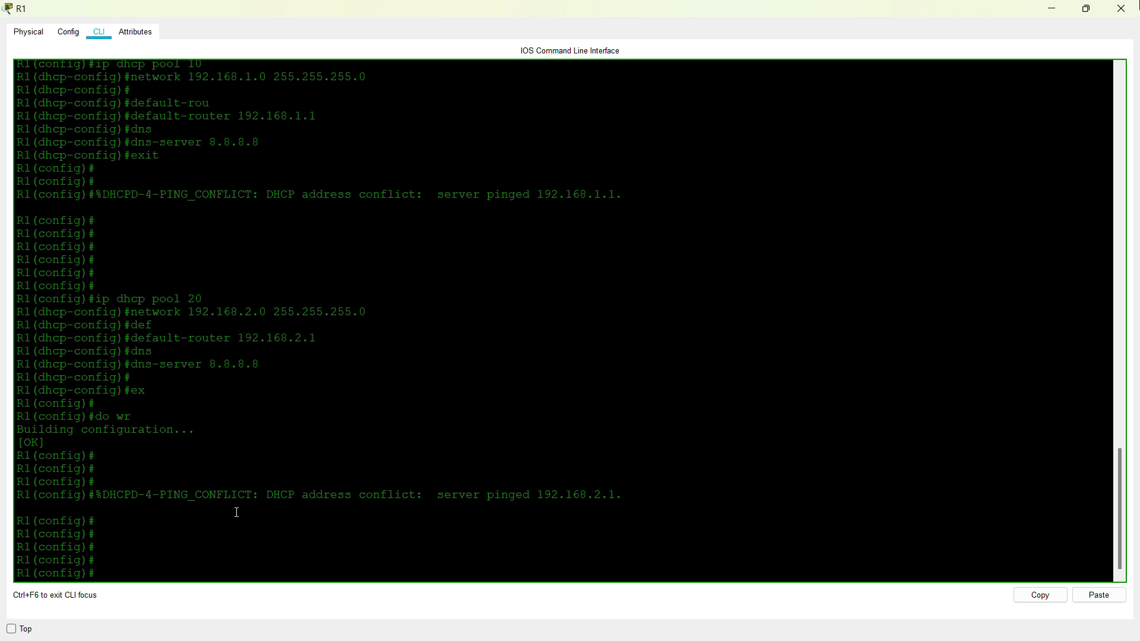
left_click_drag(153, 488, 538, 495)
scroll(296, 419, "up", 1)
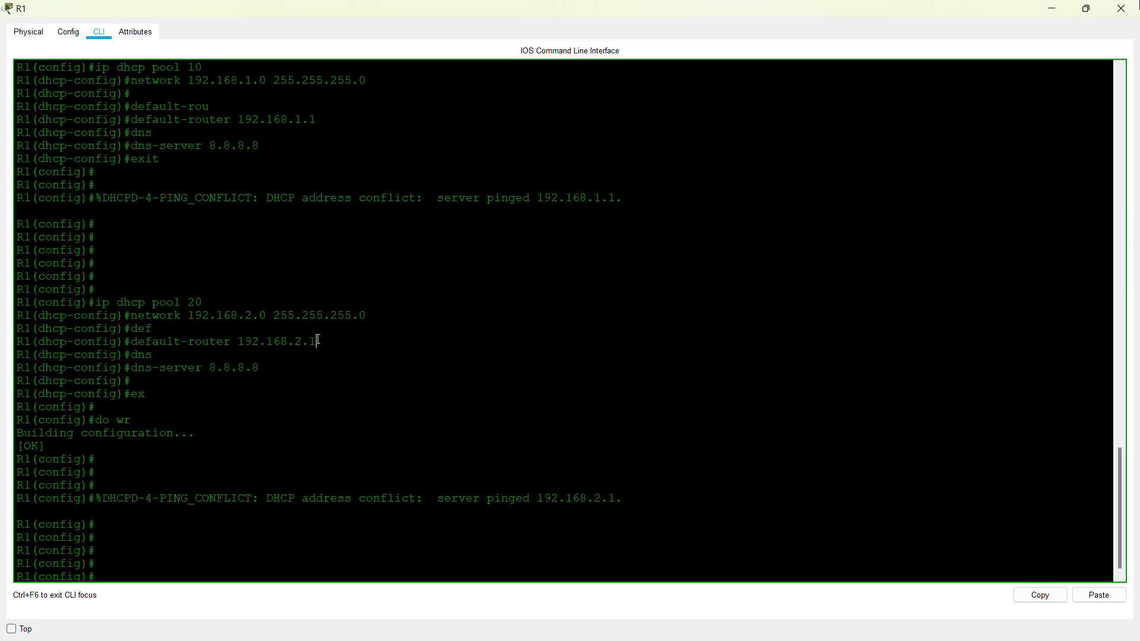
left_click_drag(318, 340, 201, 334)
scroll(275, 259, "up", 7)
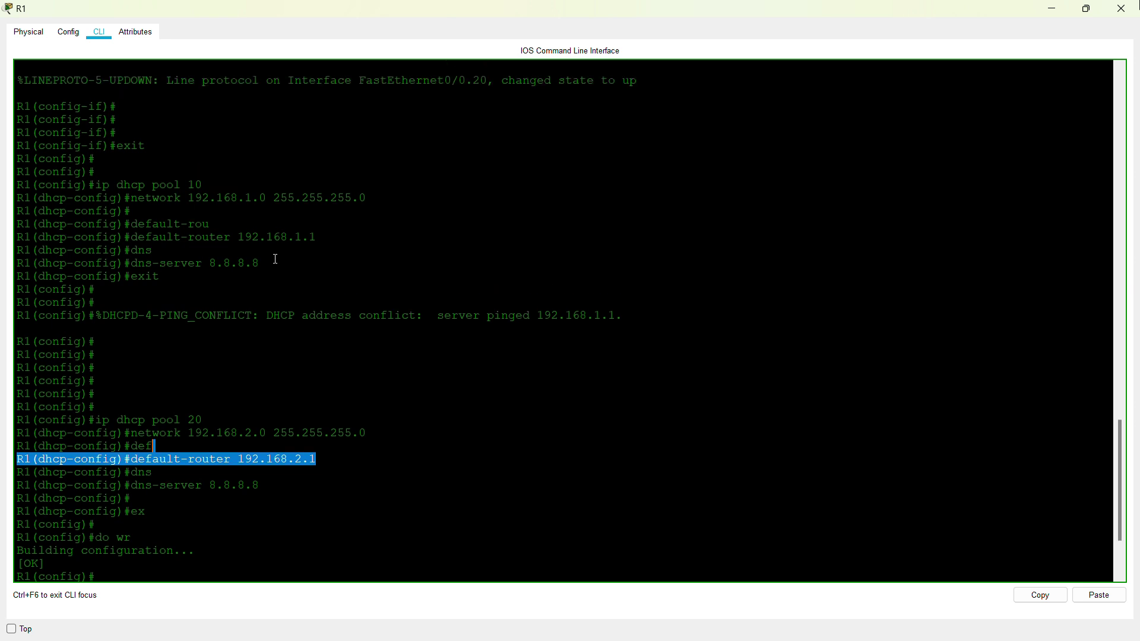
scroll(276, 259, "down", 7)
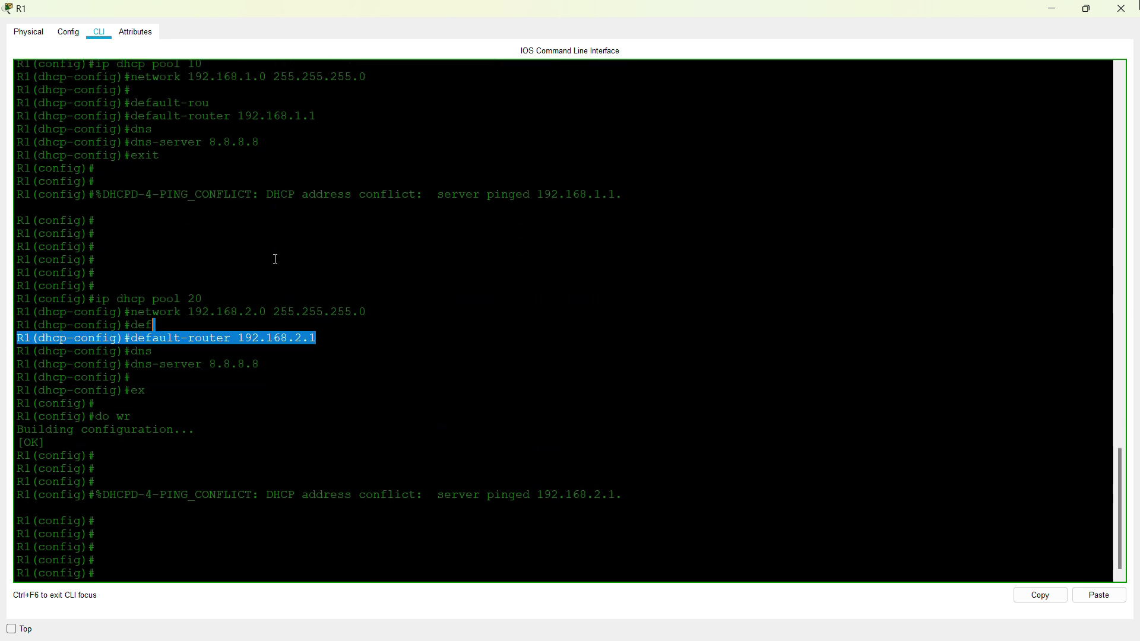
left_click(1056, 9)
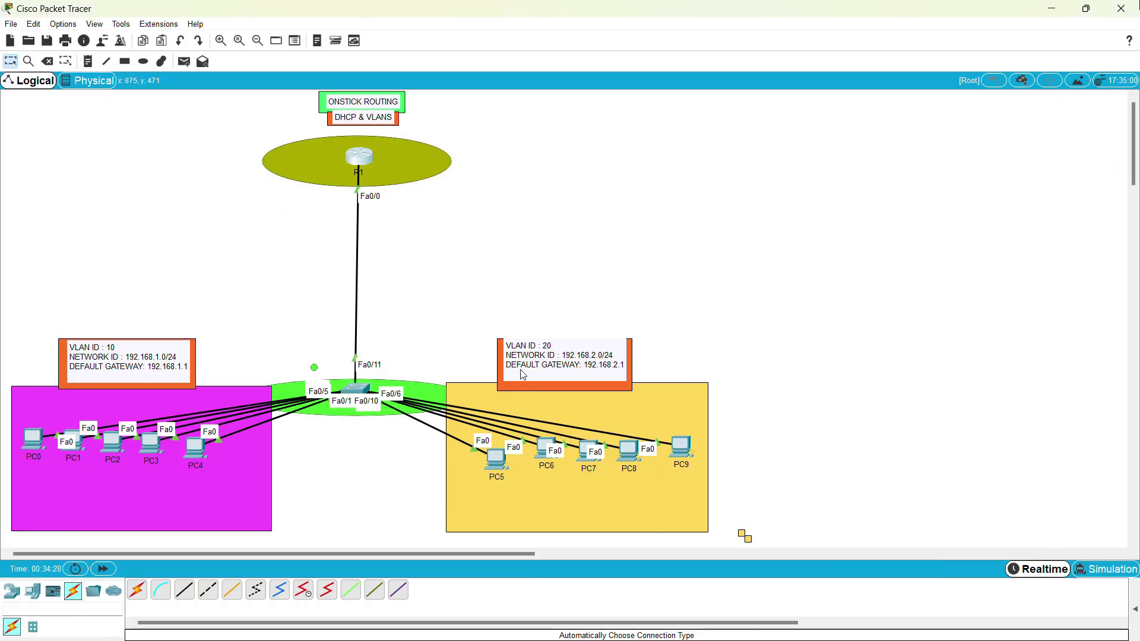
left_click(496, 458)
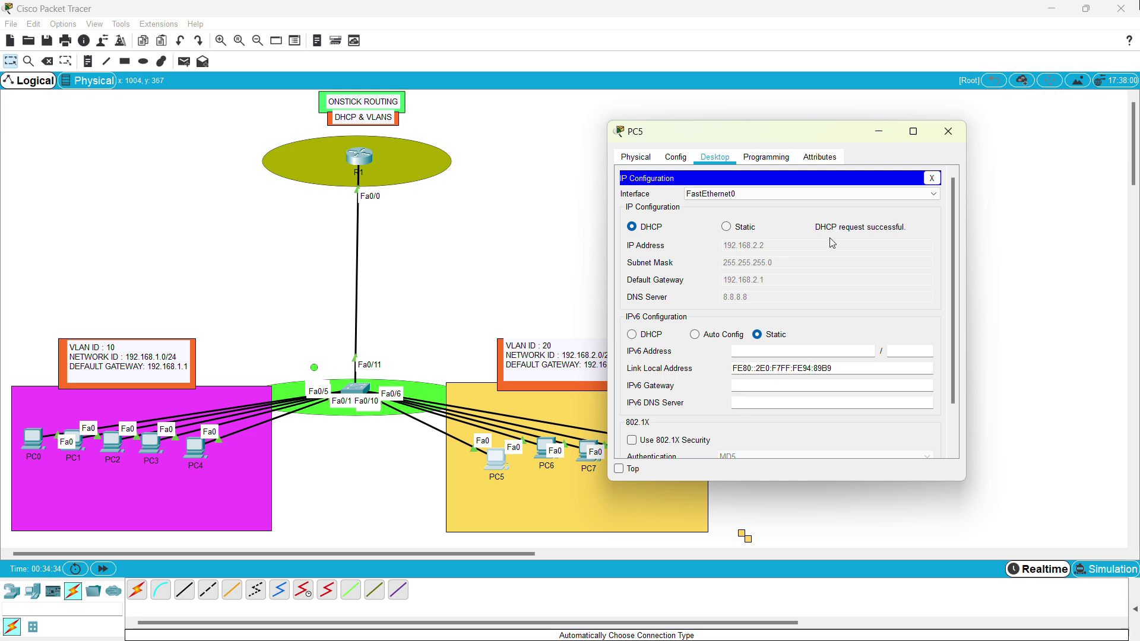
Step: Set PC6's IP configuration to DHCP so it requests an address in VLAN 20
left_click(549, 447)
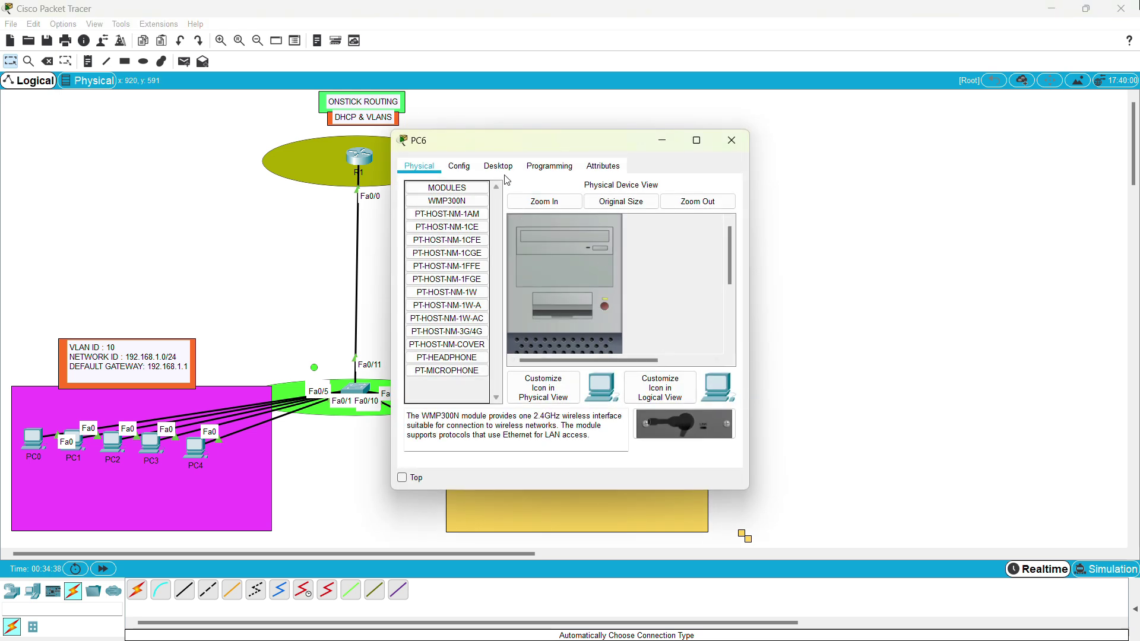
left_click(497, 172)
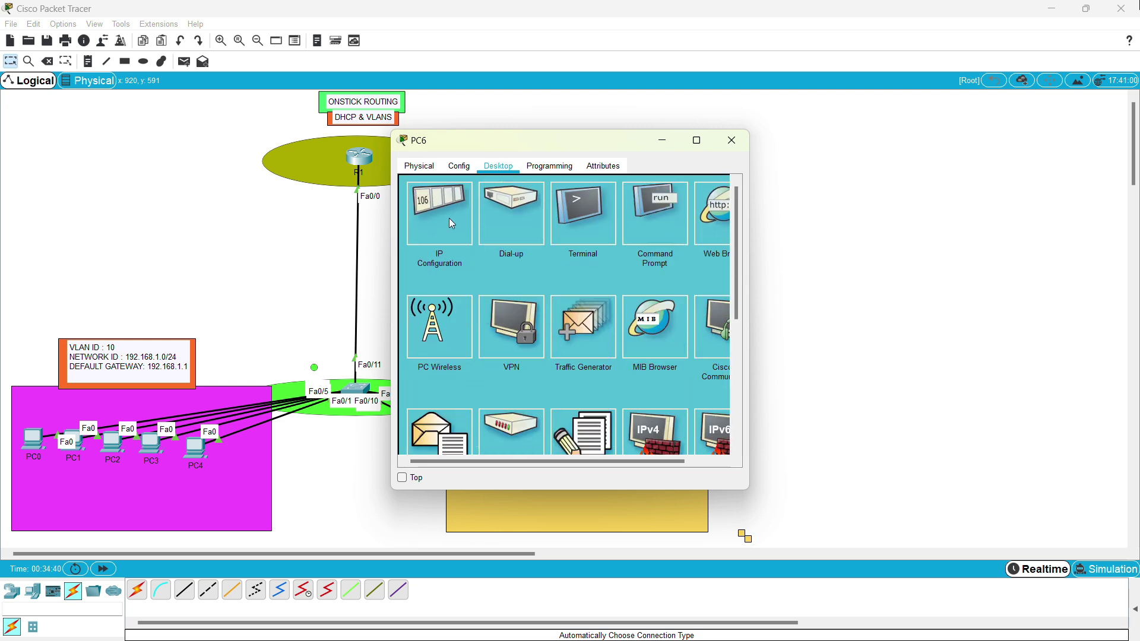
left_click(442, 238)
left_click(434, 239)
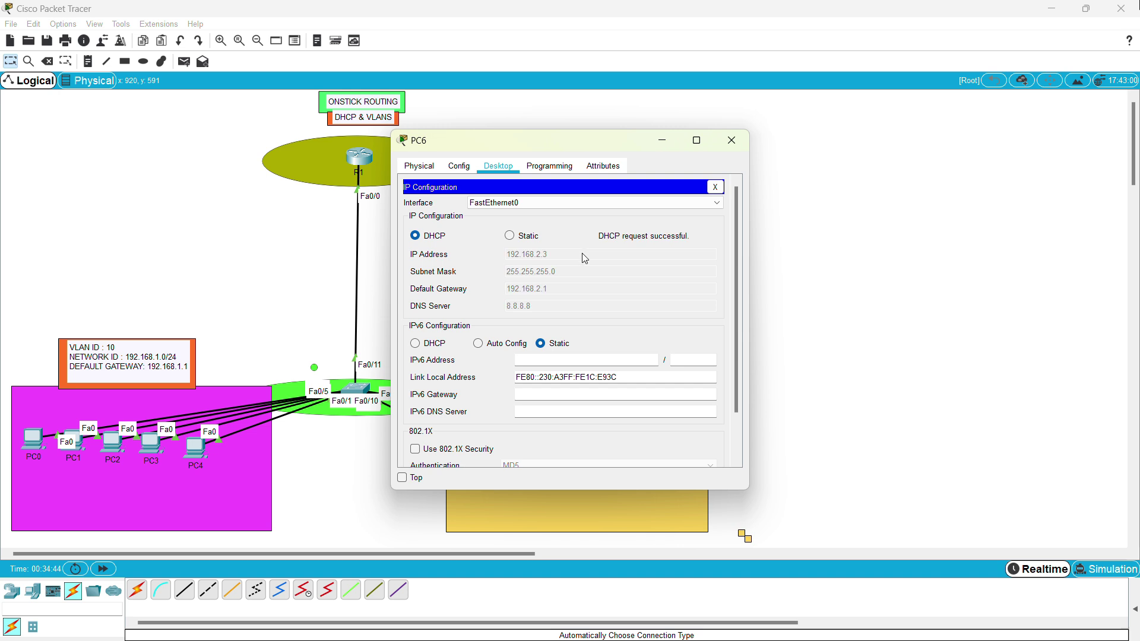
left_click(732, 141)
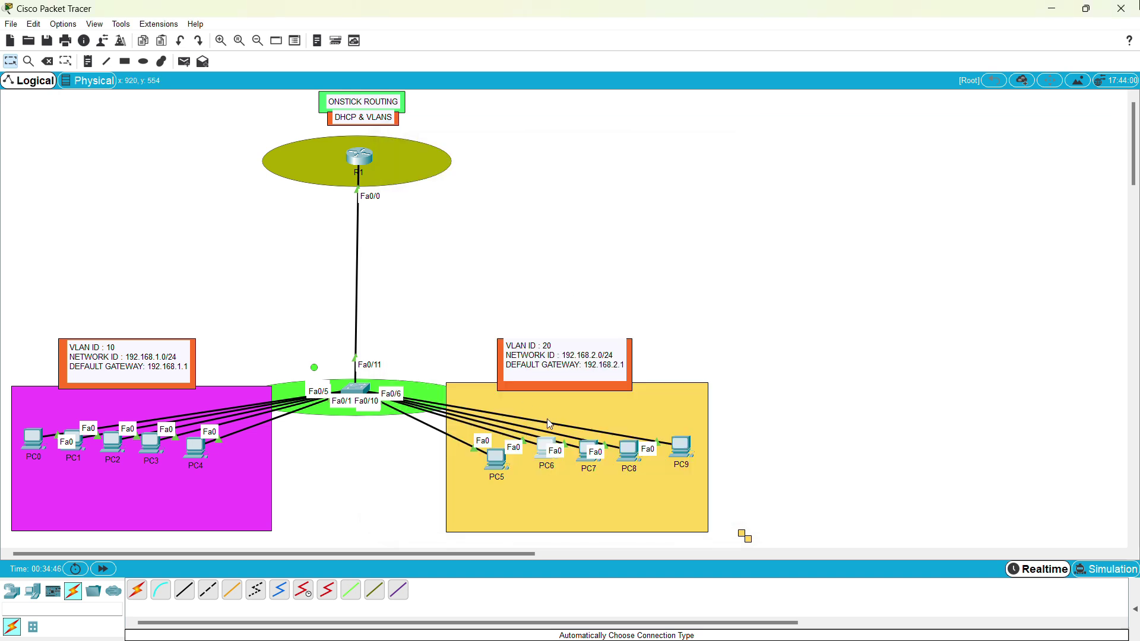
Step: Set PC7's IP configuration to DHCP so it requests an address in VLAN 20
left_click(588, 446)
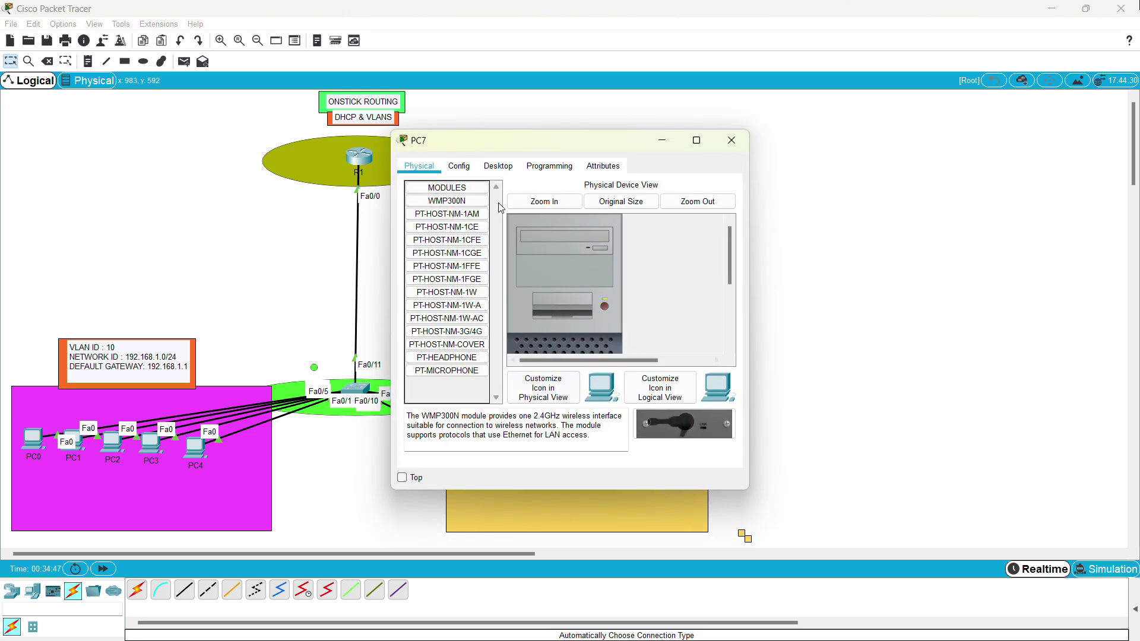
left_click(498, 166)
left_click(435, 218)
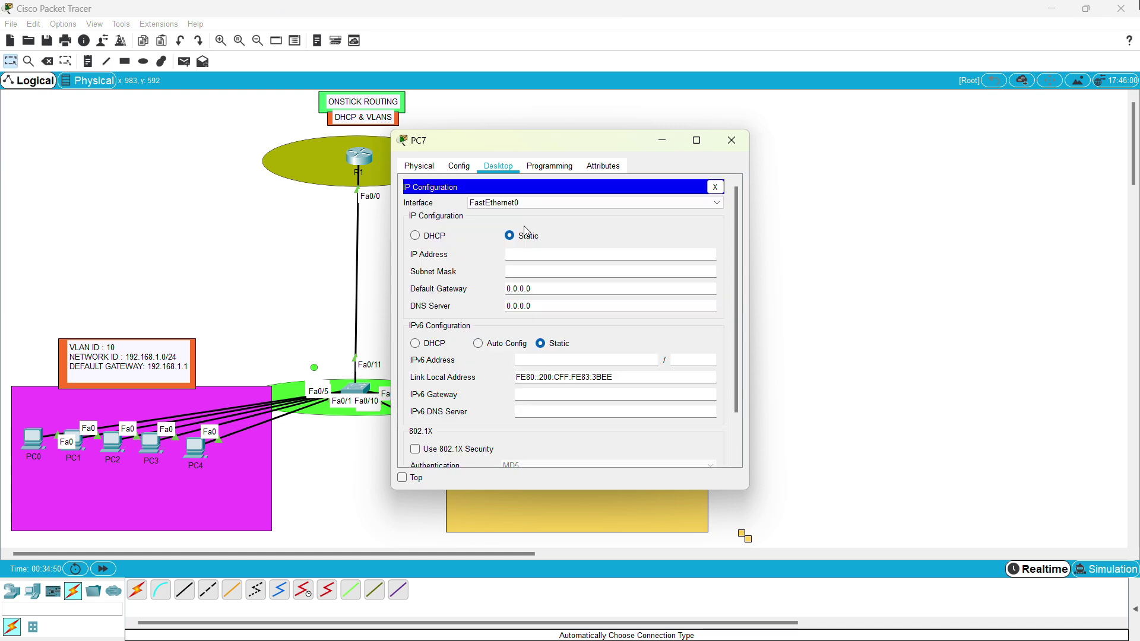
left_click(427, 239)
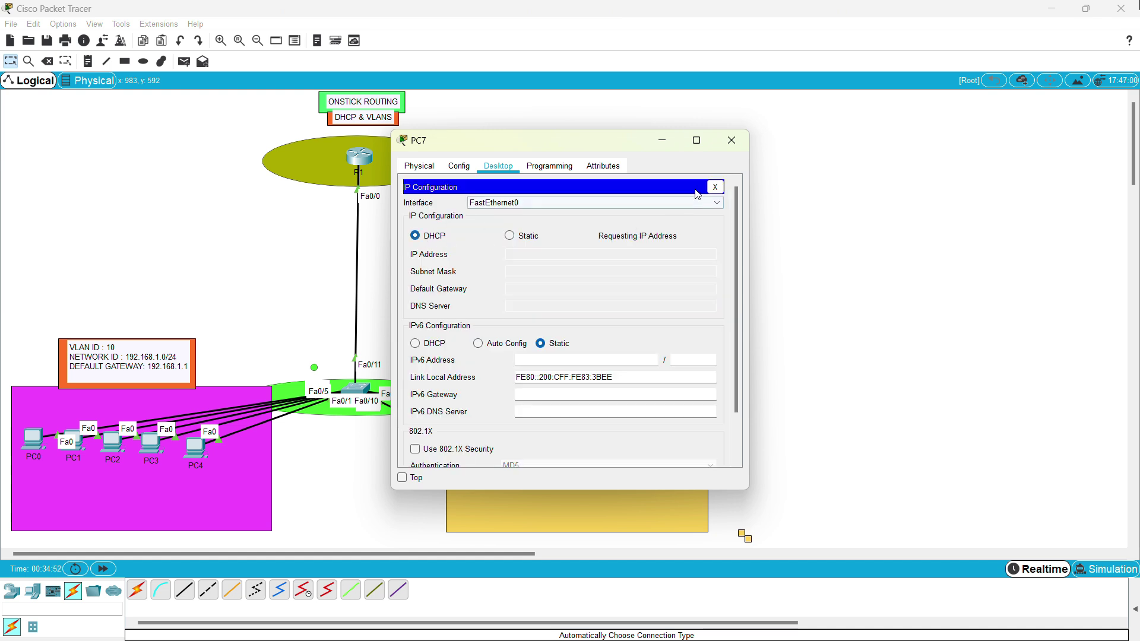
left_click(730, 141)
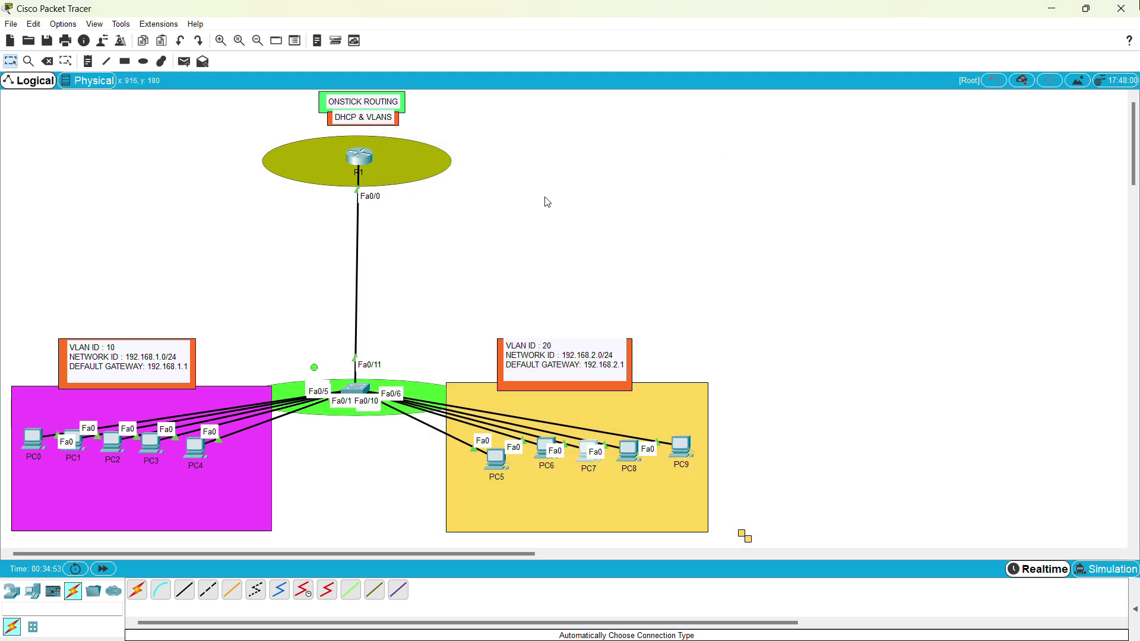
Step: Set PC8's IP configuration to DHCP so it requests an address in VLAN 20
left_click(620, 450)
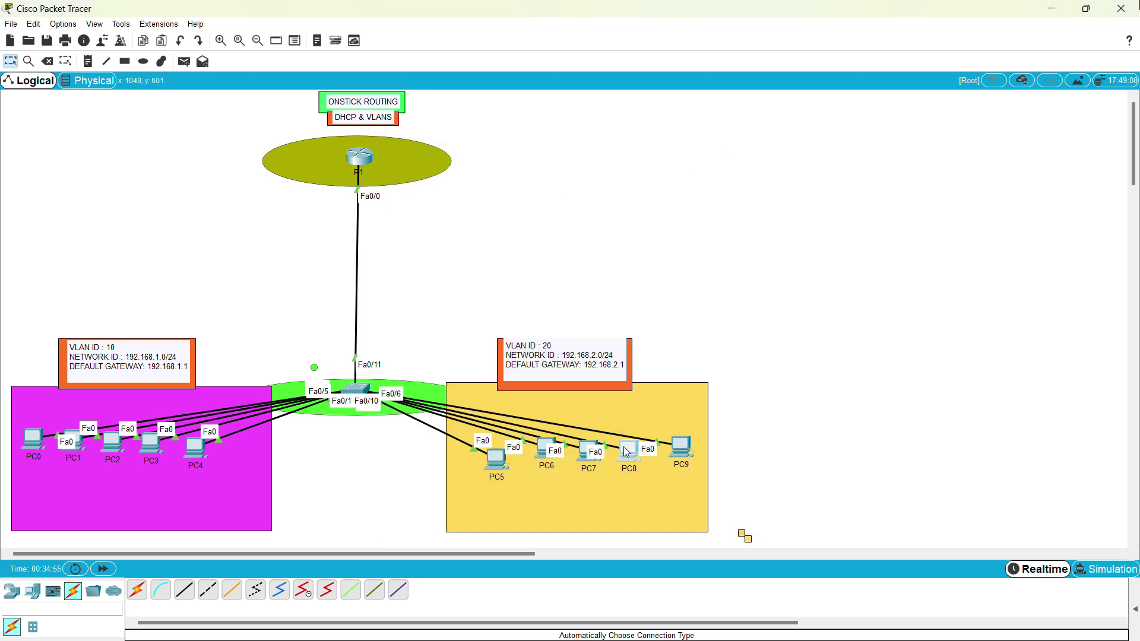
left_click(499, 171)
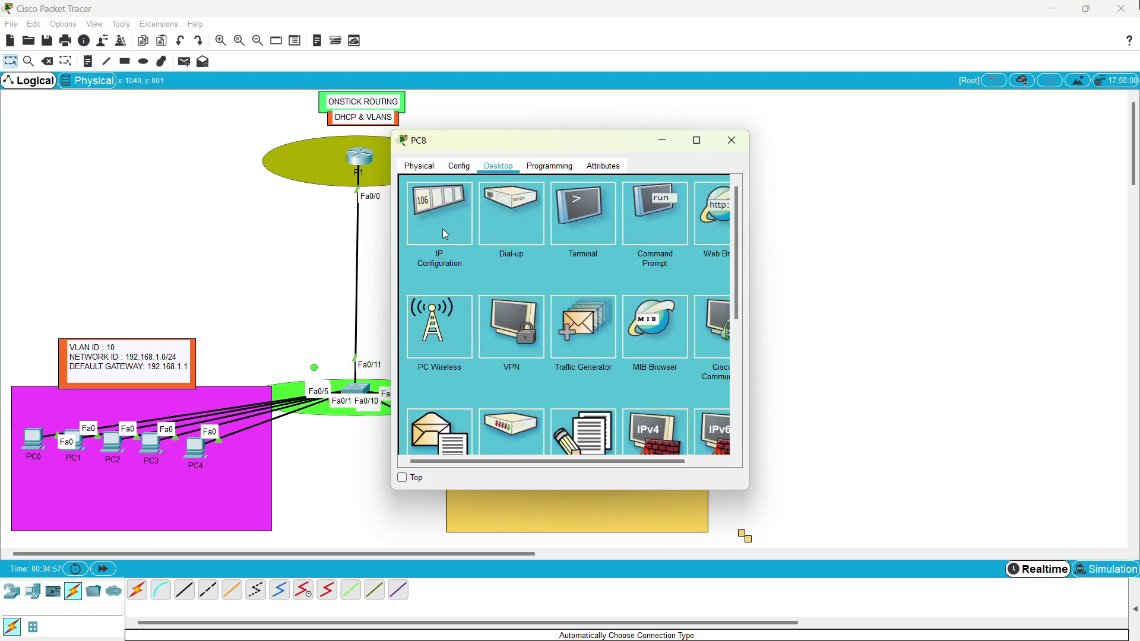
left_click(440, 230)
left_click(431, 238)
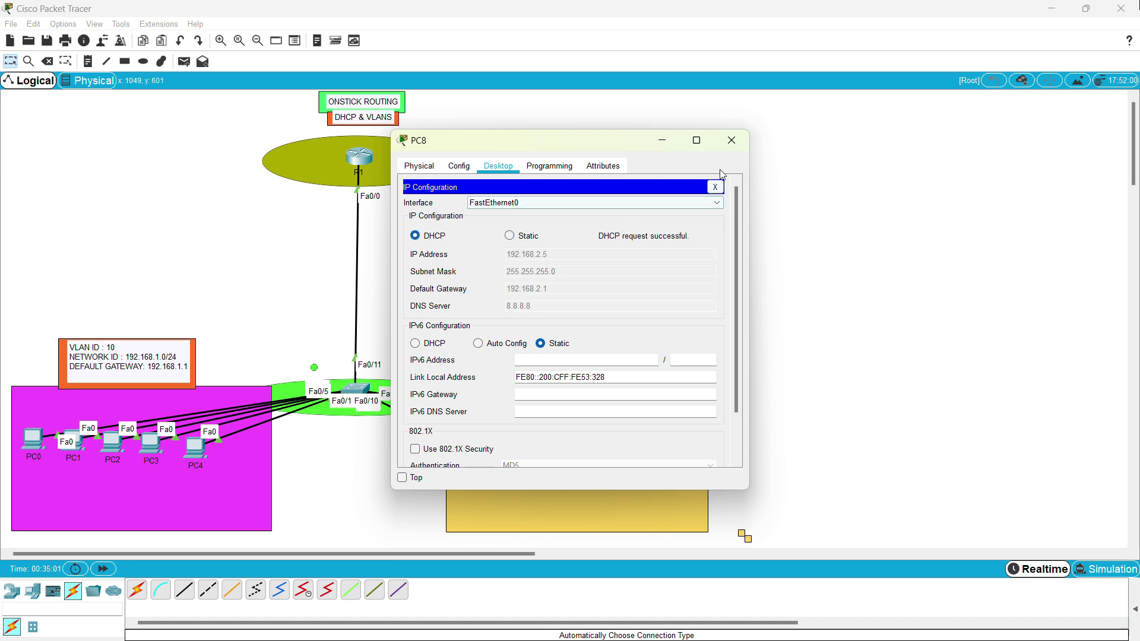
left_click(731, 141)
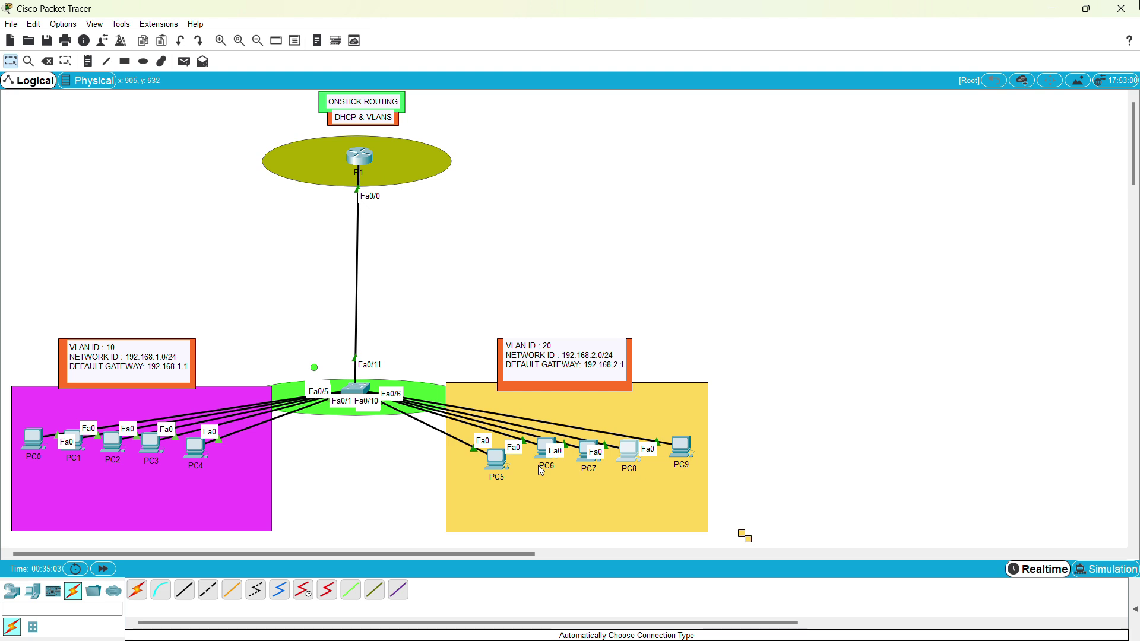
Step: In Simulation mode, add a simple PDU from PC5 in VLAN 20 to PC0 in VLAN 10
mouse_move(539, 467)
left_click(1102, 569)
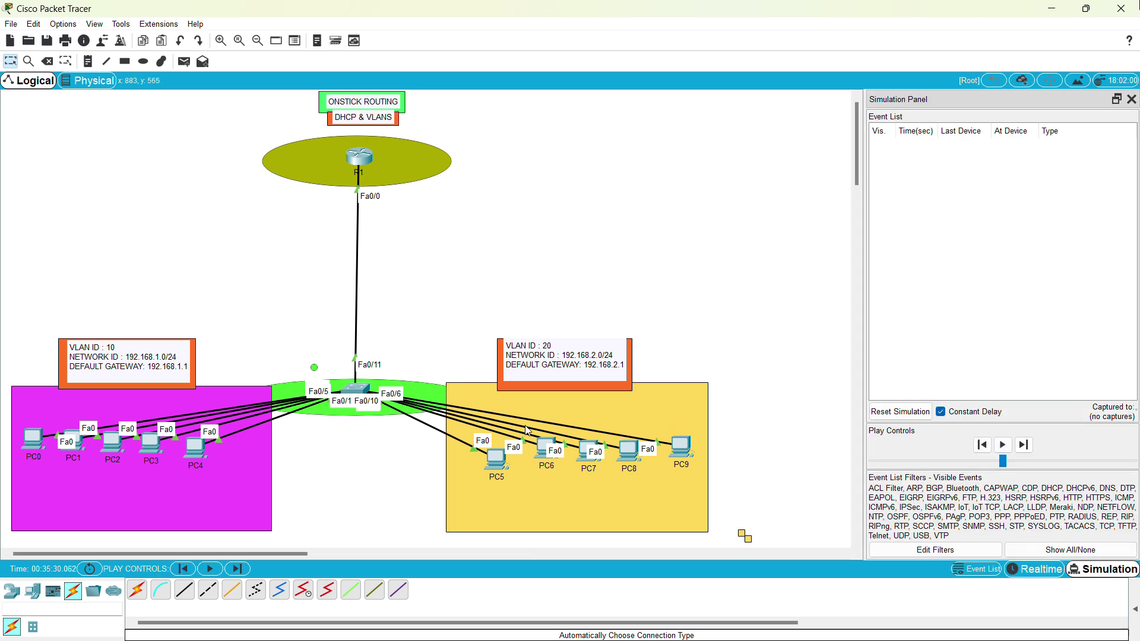
left_click(183, 62)
left_click(498, 463)
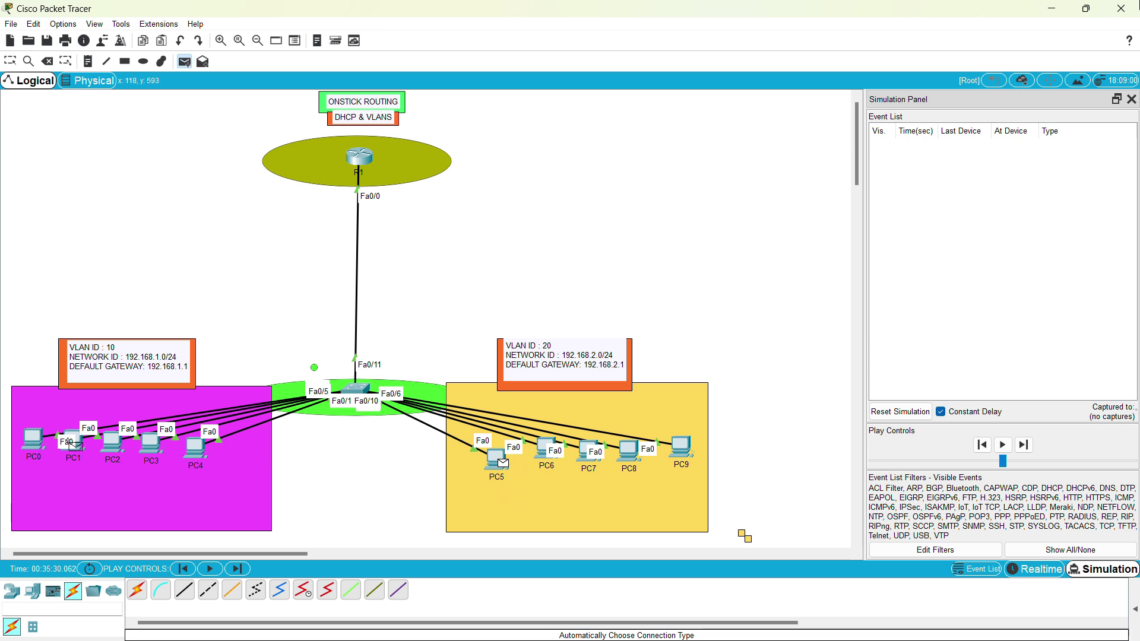
left_click(37, 440)
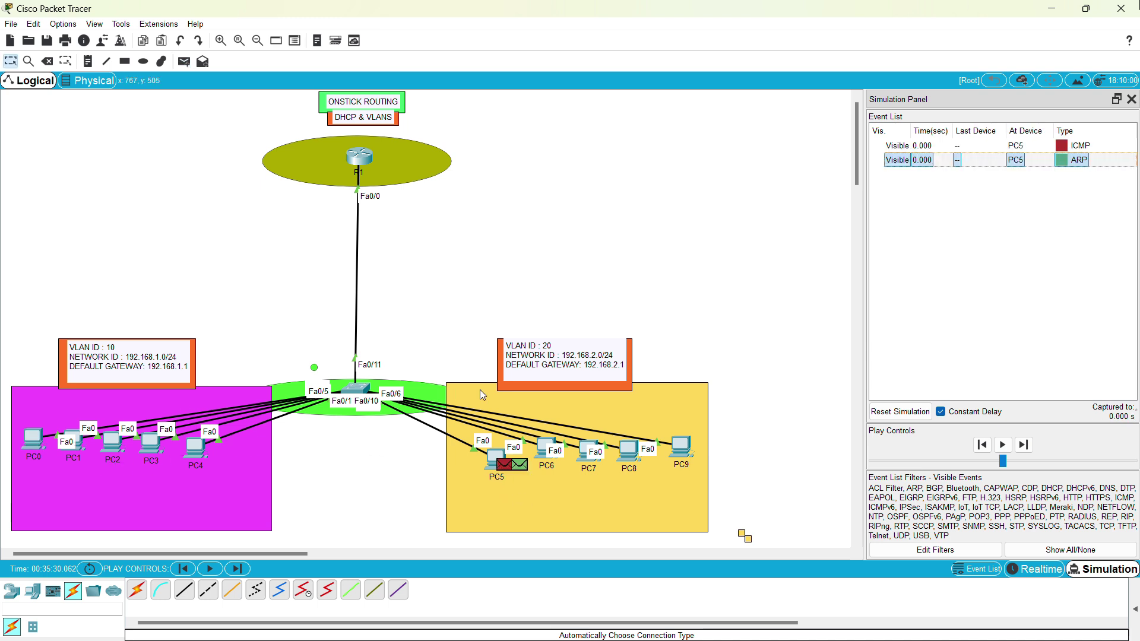
Step: Play the simulation of the PC5-to-PC0 message and return to Realtime mode
left_click(1006, 449)
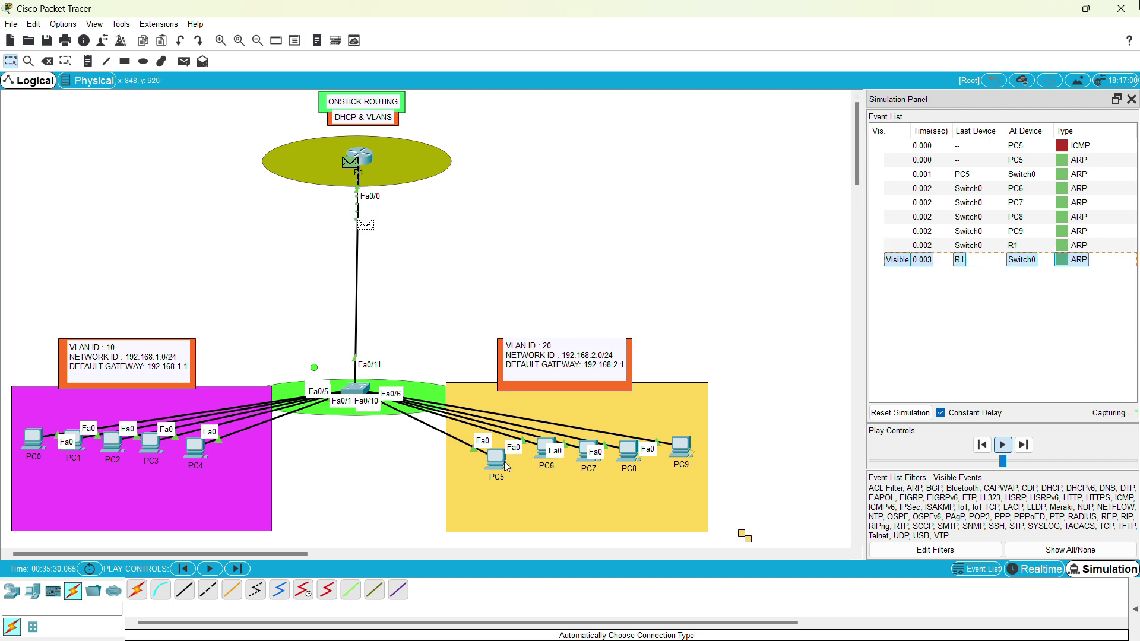
mouse_move(498, 459)
left_mouse_down()
mouse_move(474, 472)
mouse_move(509, 466)
mouse_move(490, 473)
mouse_move(500, 474)
left_mouse_up()
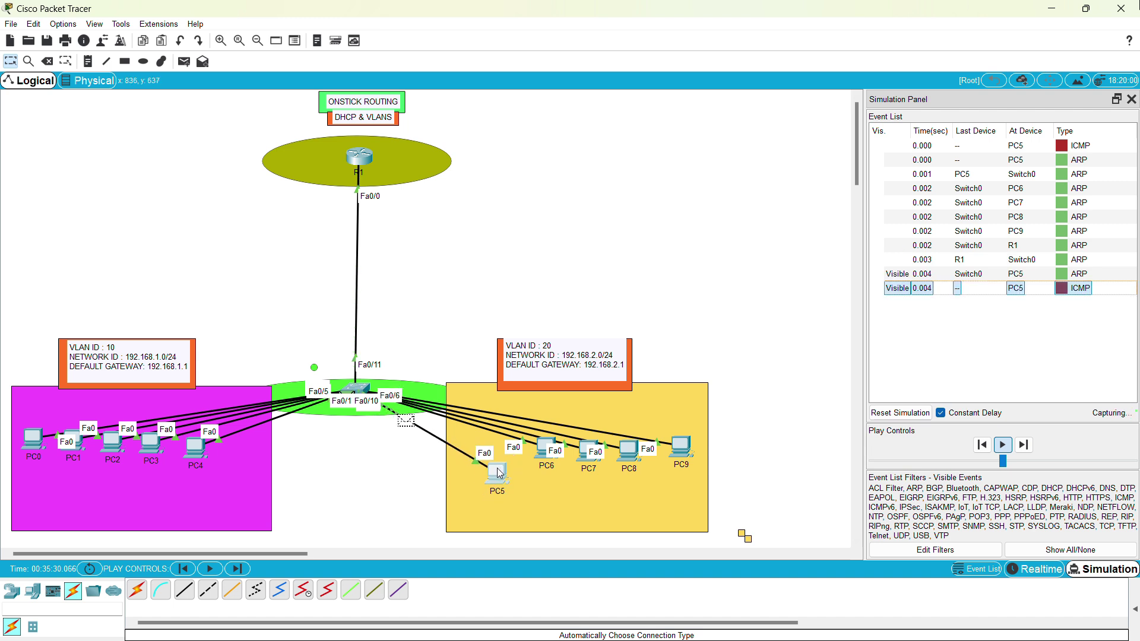
left_click_drag(497, 468, 497, 457)
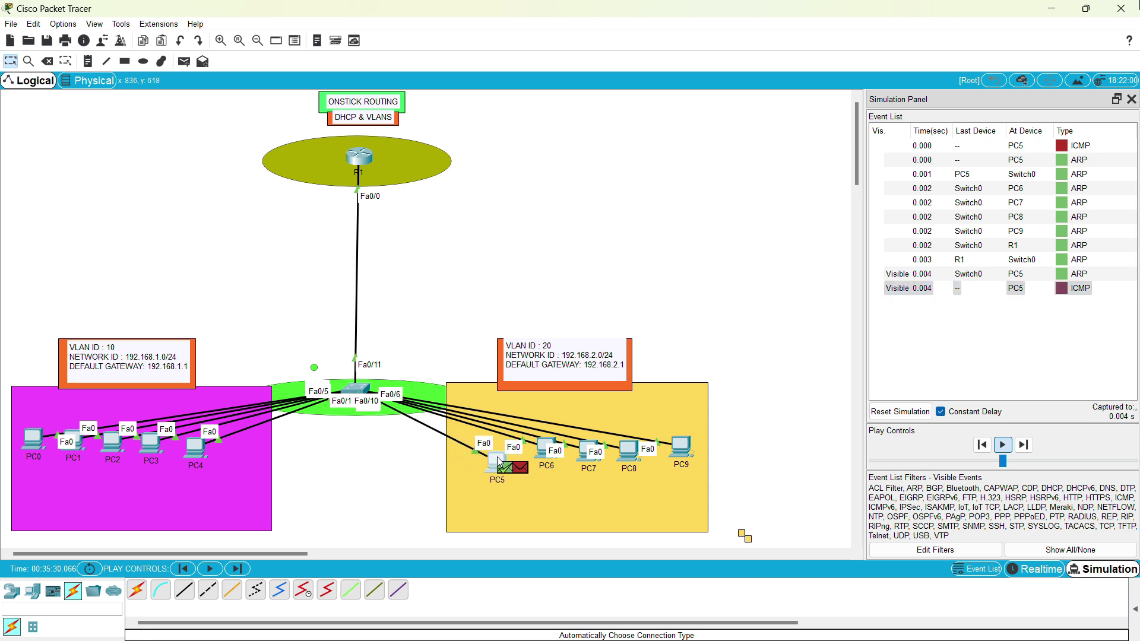
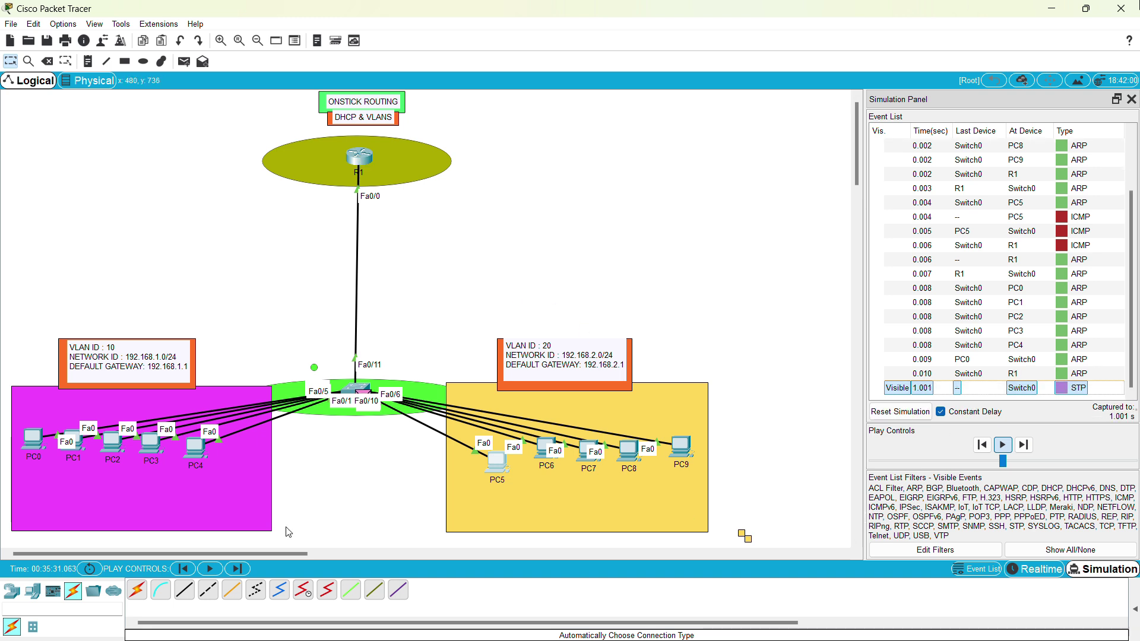
left_click(1036, 569)
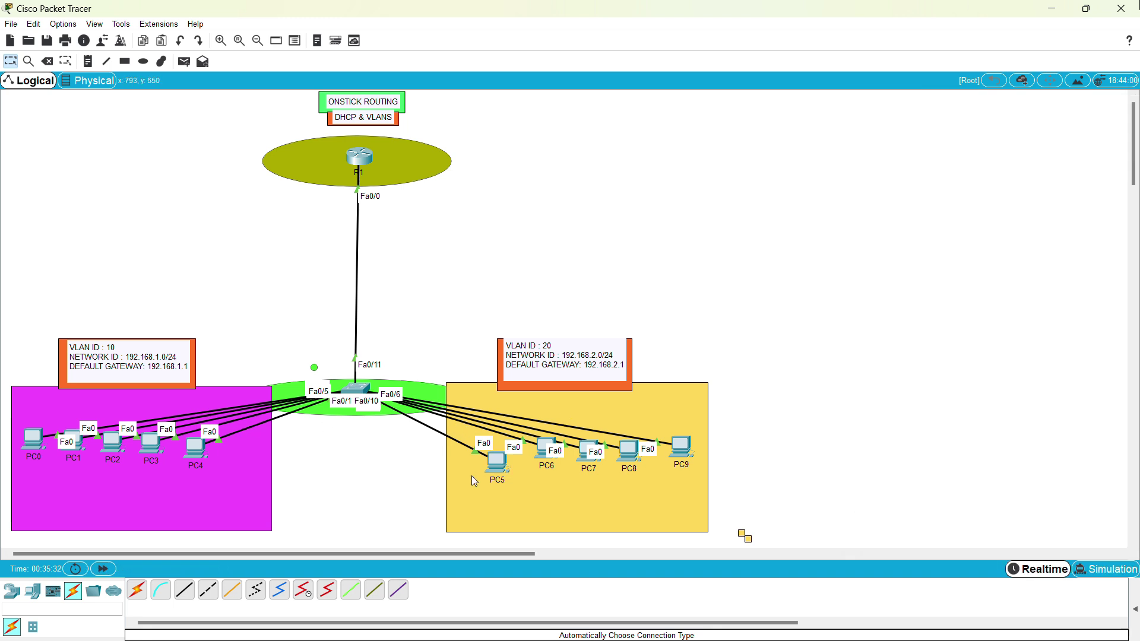
Step: Ping the VLAN 10 gateway 192.168.1.1 from PC5's command prompt and review the replies
left_click(496, 465)
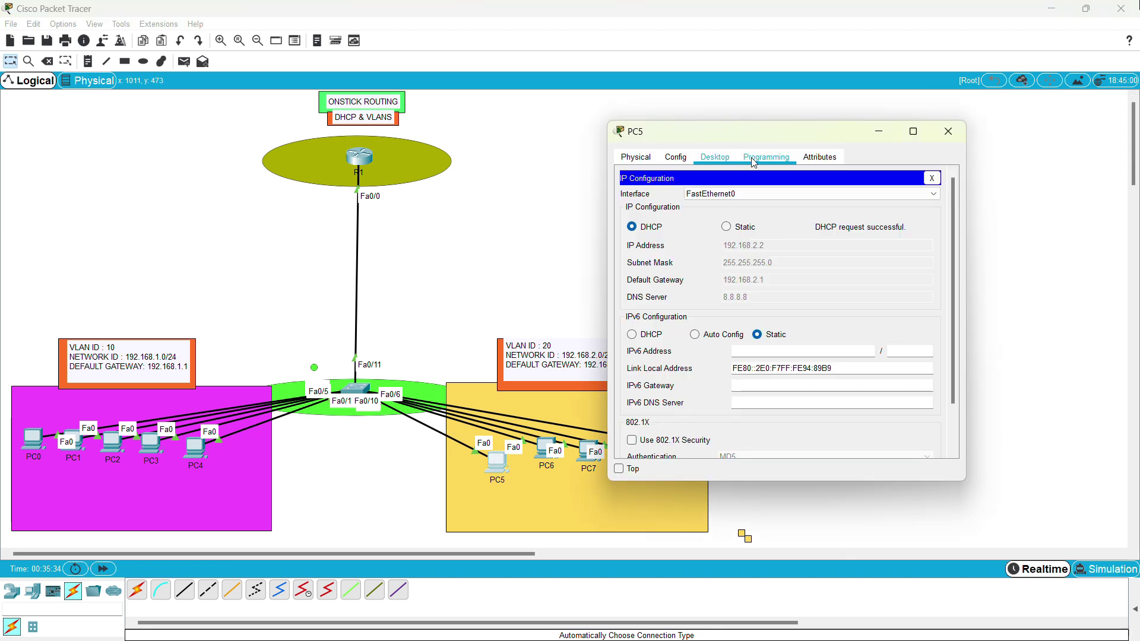
left_click(646, 163)
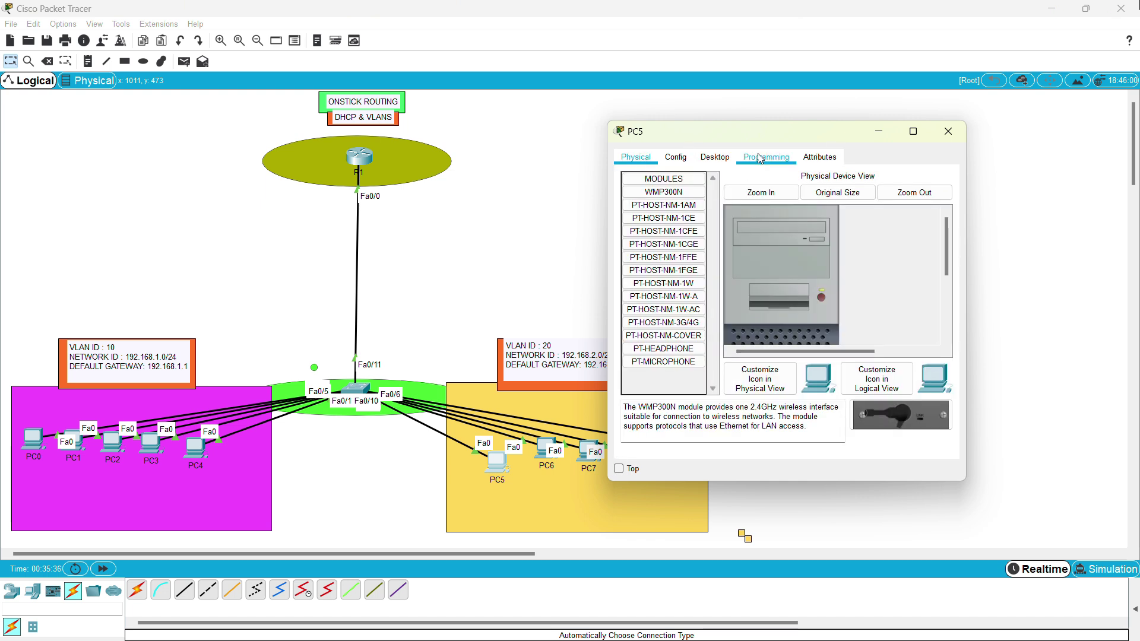
left_click(716, 156)
left_click(931, 179)
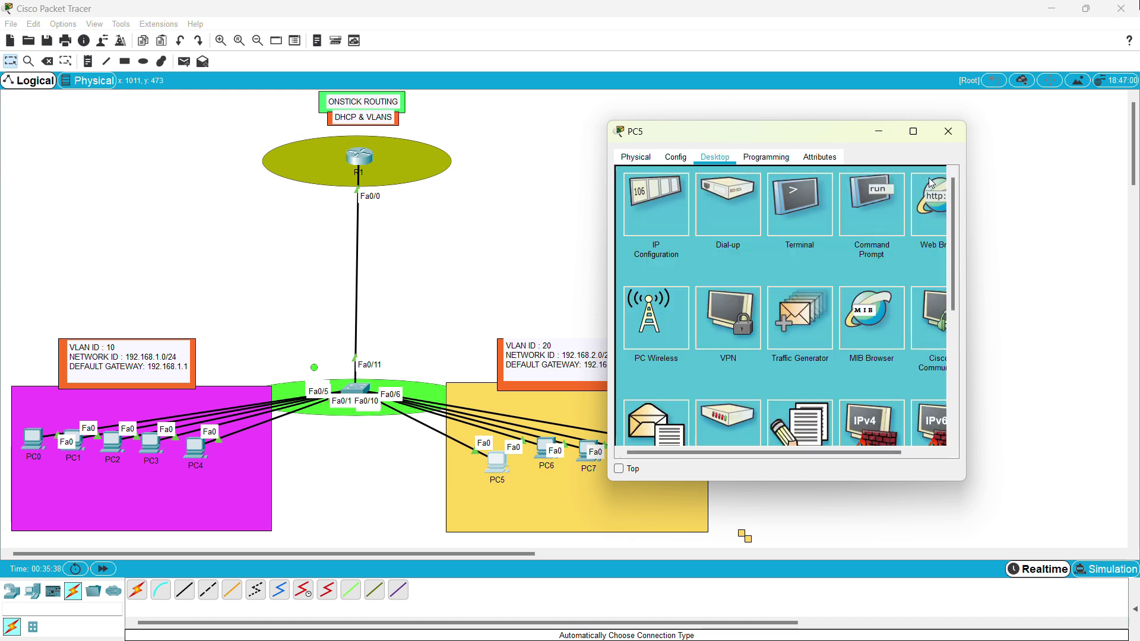
left_click(878, 213)
type("ping 1")
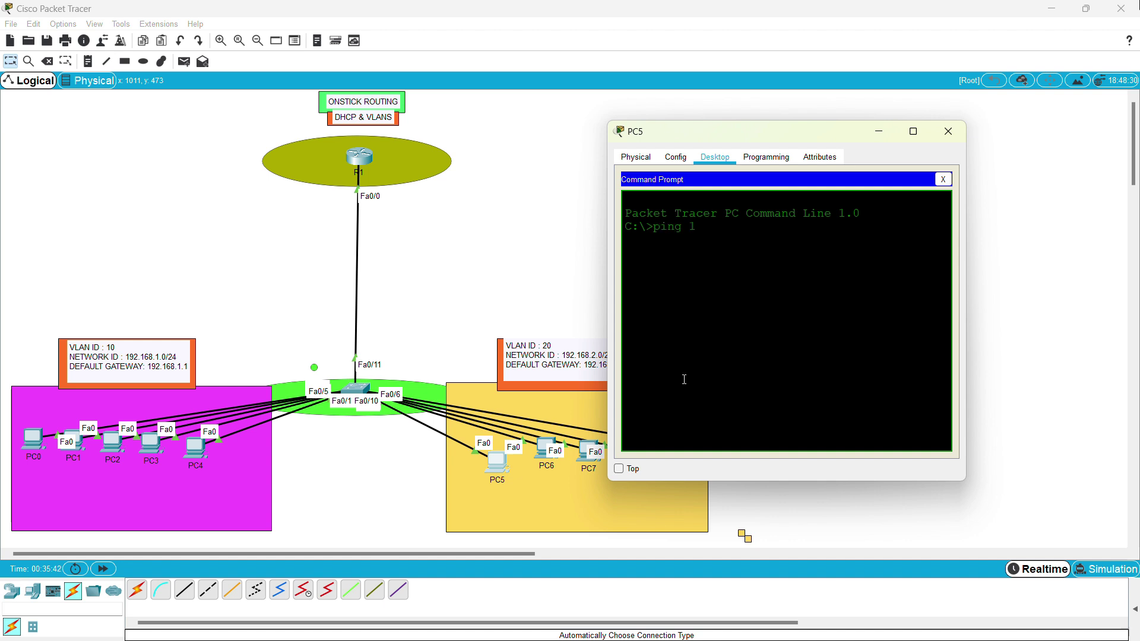
type("92.168.1.1")
key("Return")
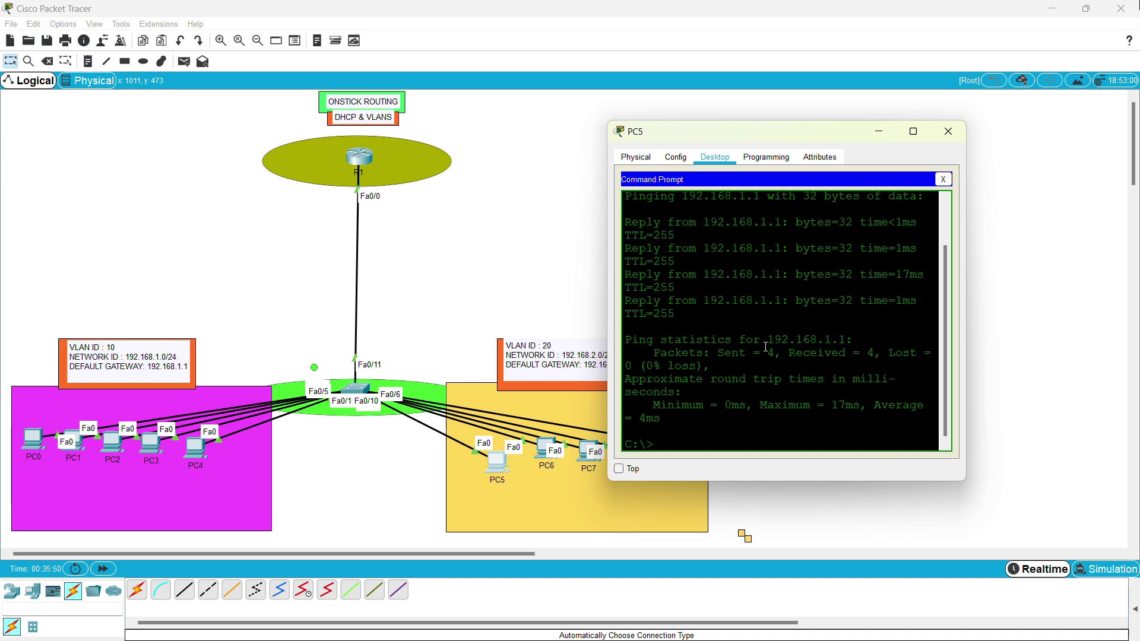
scroll(725, 306, "up", 2)
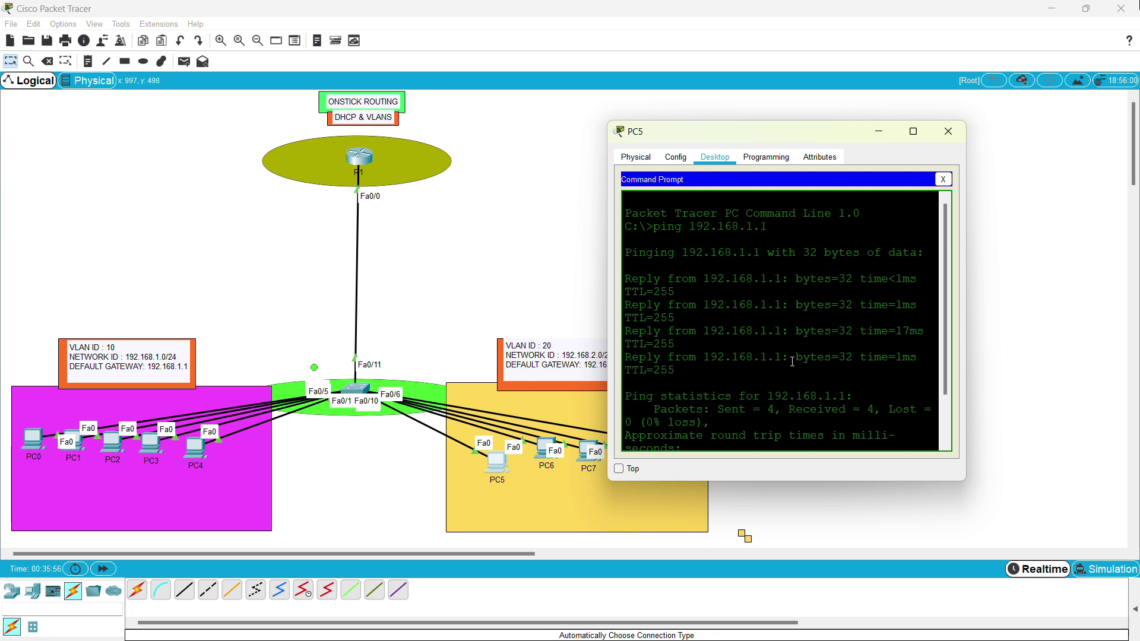
Step: Ping the VLAN 10 host 192.168.1.2 from PC5's command prompt
scroll(792, 362, "down", 2)
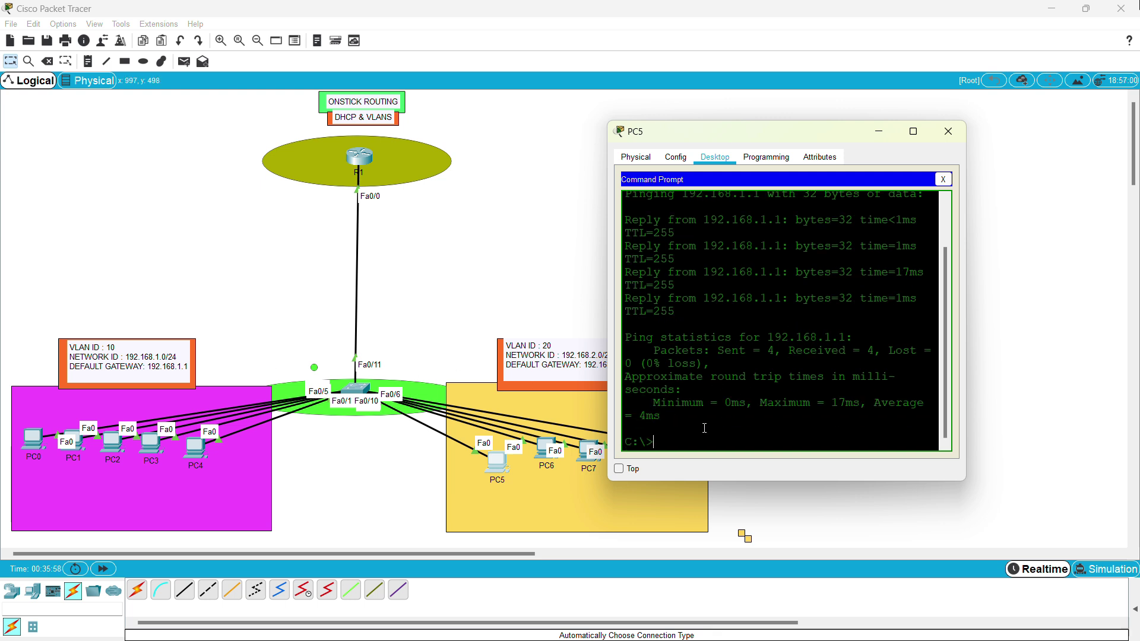
type("ping 192.168.1.2")
key("Return")
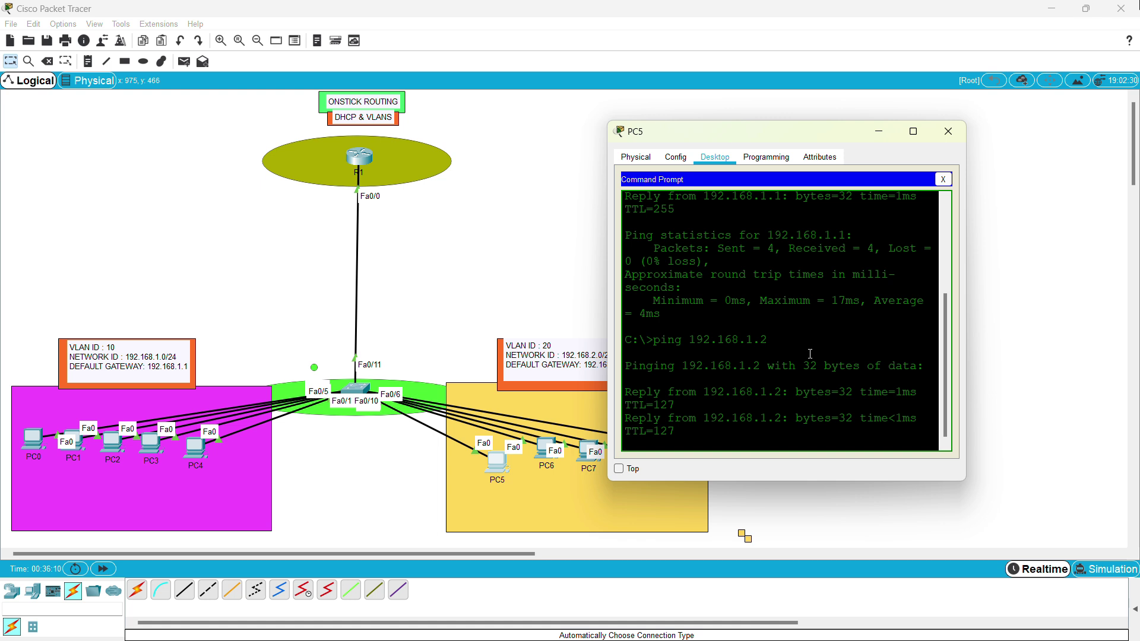
Step: Ping the VLAN 10 host 192.168.1.3 from PC5's command prompt
left_click_drag(790, 419, 697, 247)
key("Up")
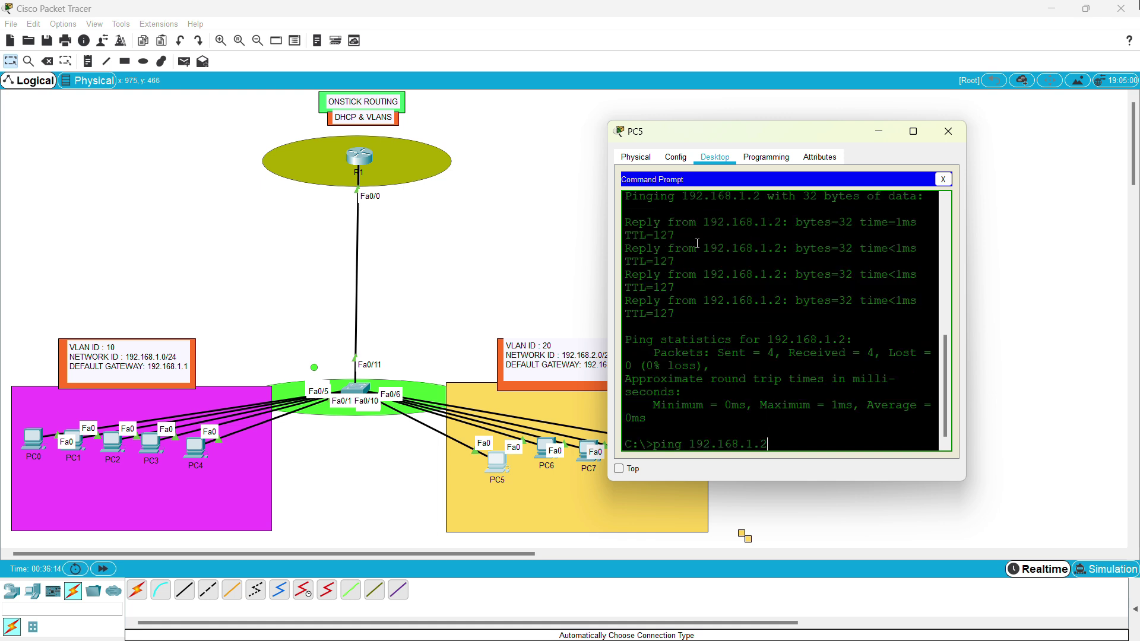
key("BackSpace")
type("3")
key("Return")
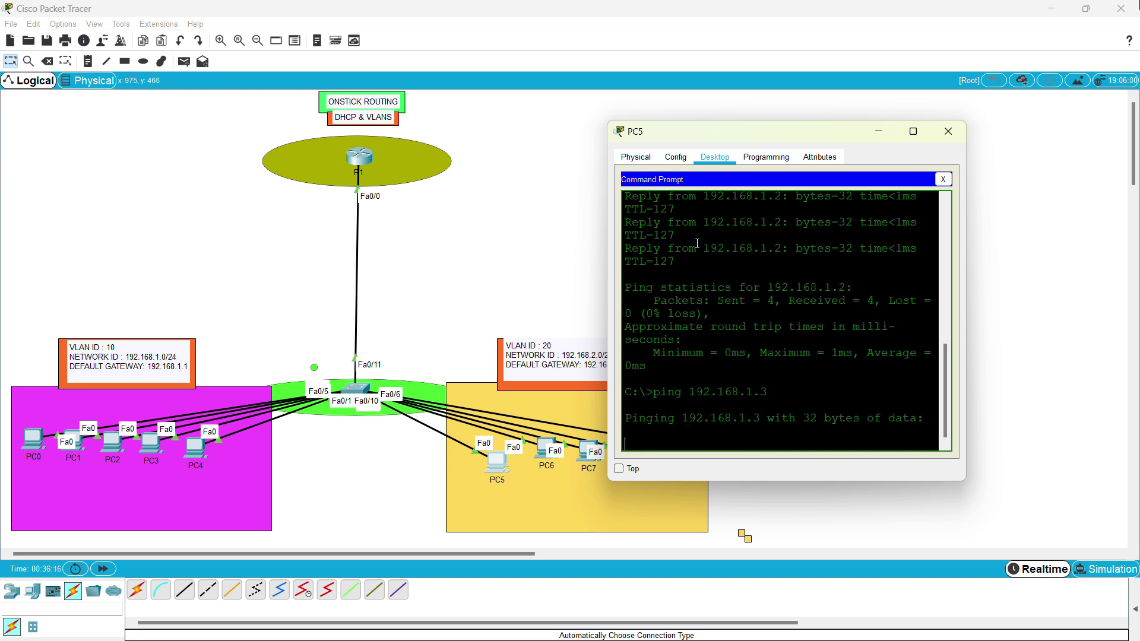
Step: Check the IP configuration of PC2 in VLAN 10
left_click(111, 448)
left_click(111, 450)
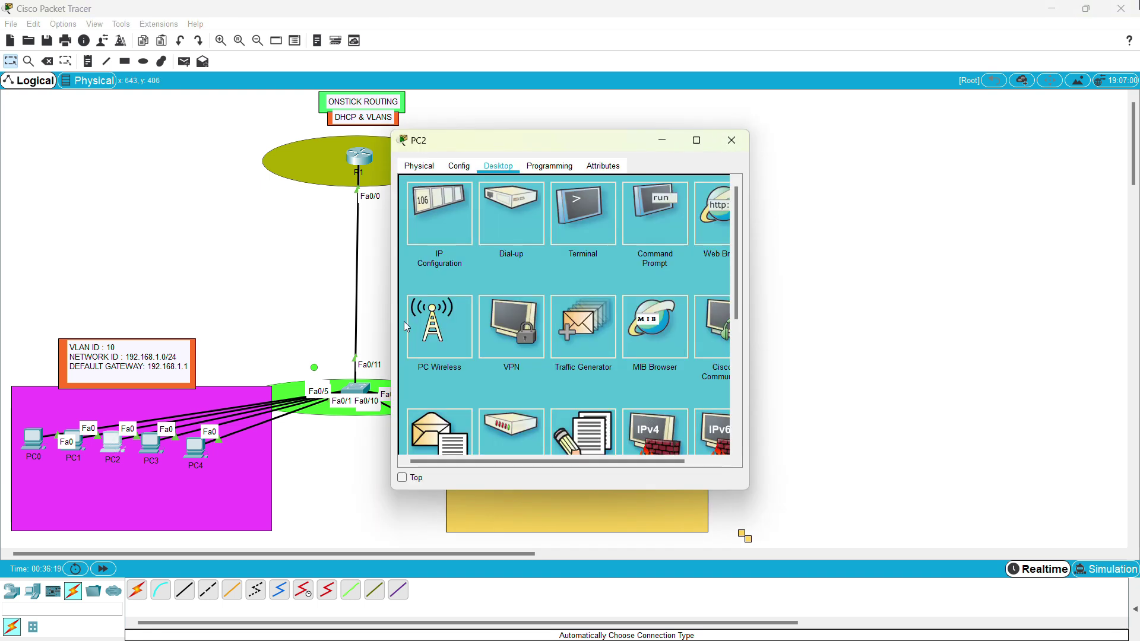
left_click(464, 206)
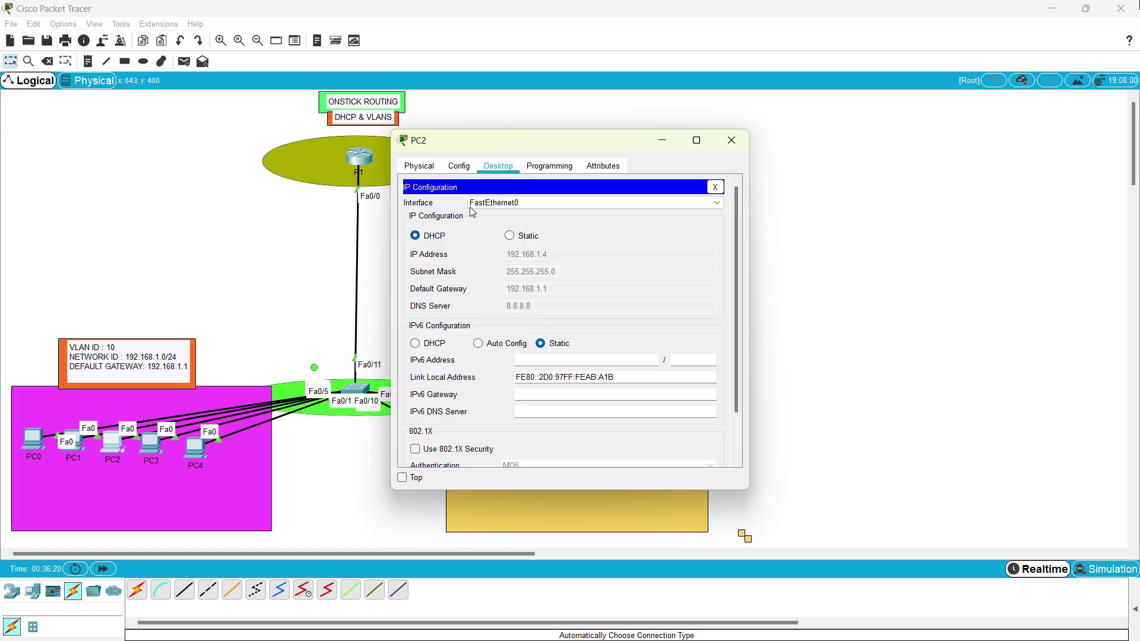
left_click(732, 140)
Step: Review the replies and packet statistics of the 192.168.1.3 ping in PC5's command prompt
left_click(497, 462)
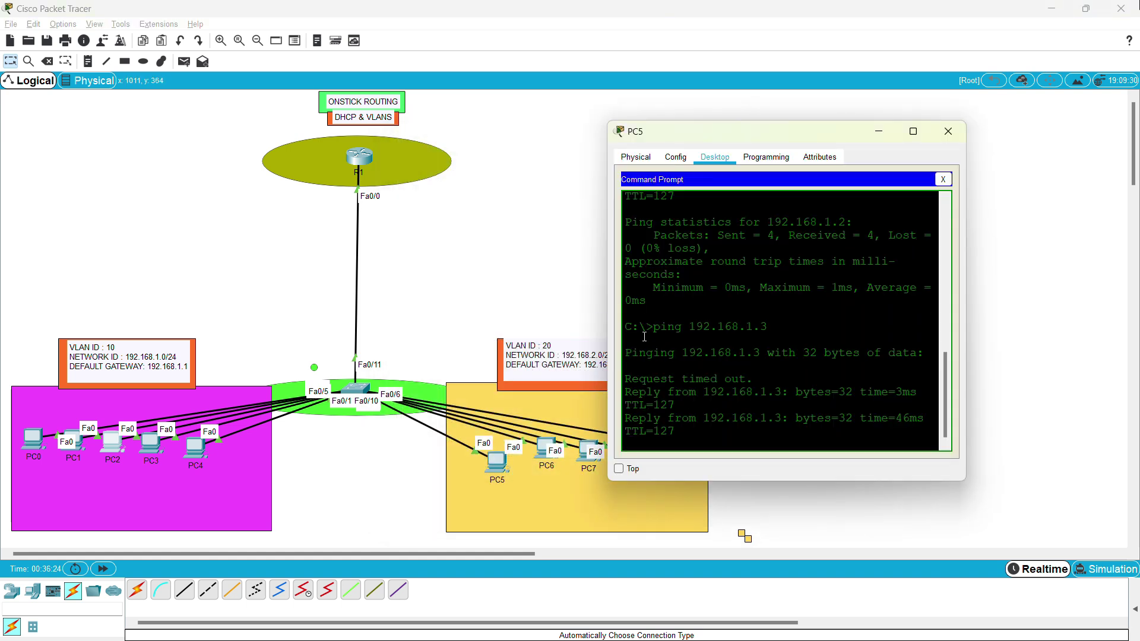
scroll(854, 280, "up", 3)
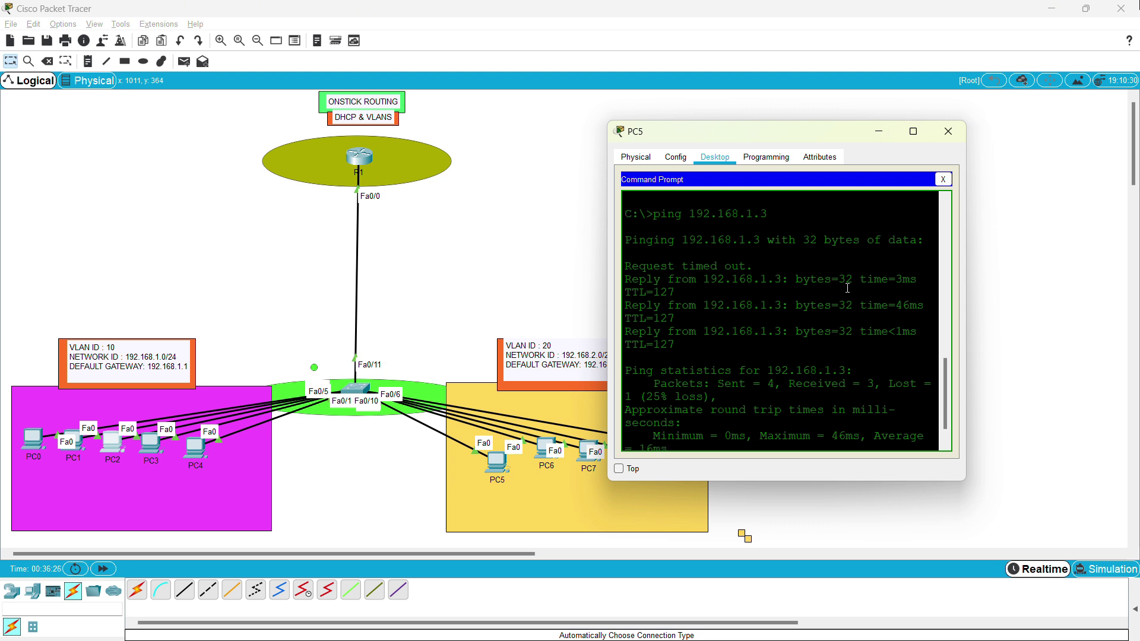
scroll(848, 288, "down", 2)
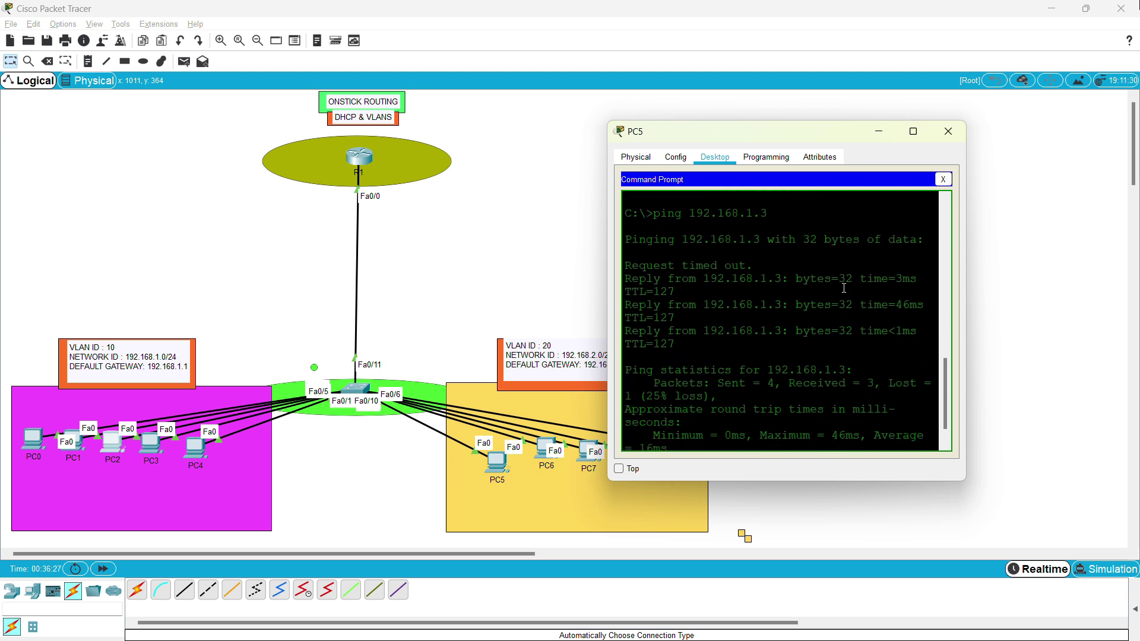
left_click_drag(748, 266, 634, 271)
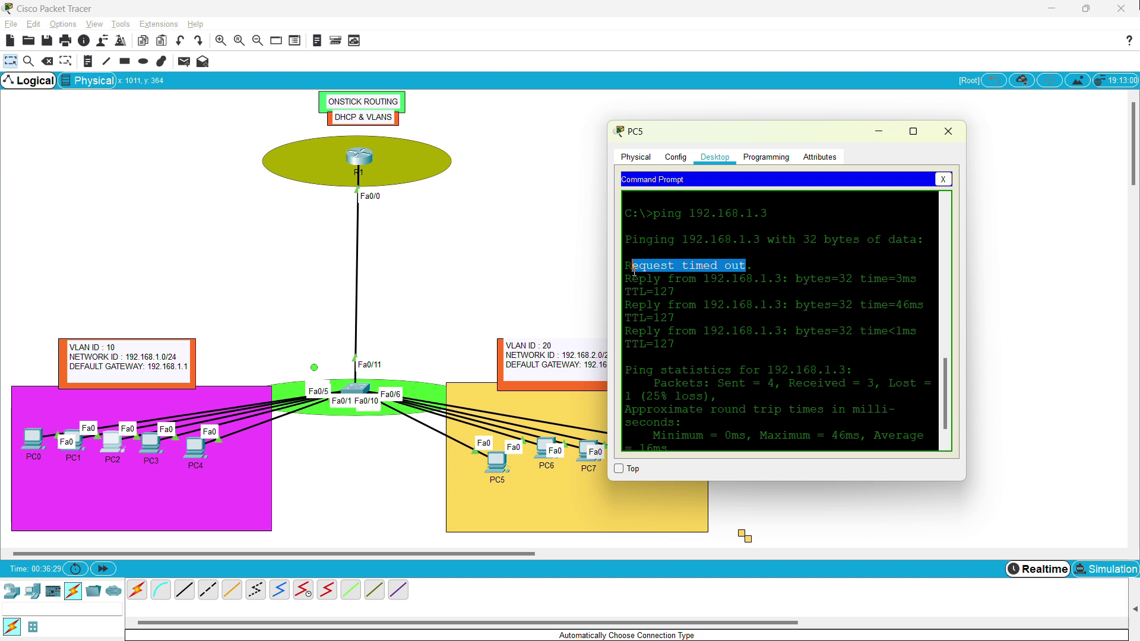
left_click(769, 323)
scroll(781, 378, "down", 2)
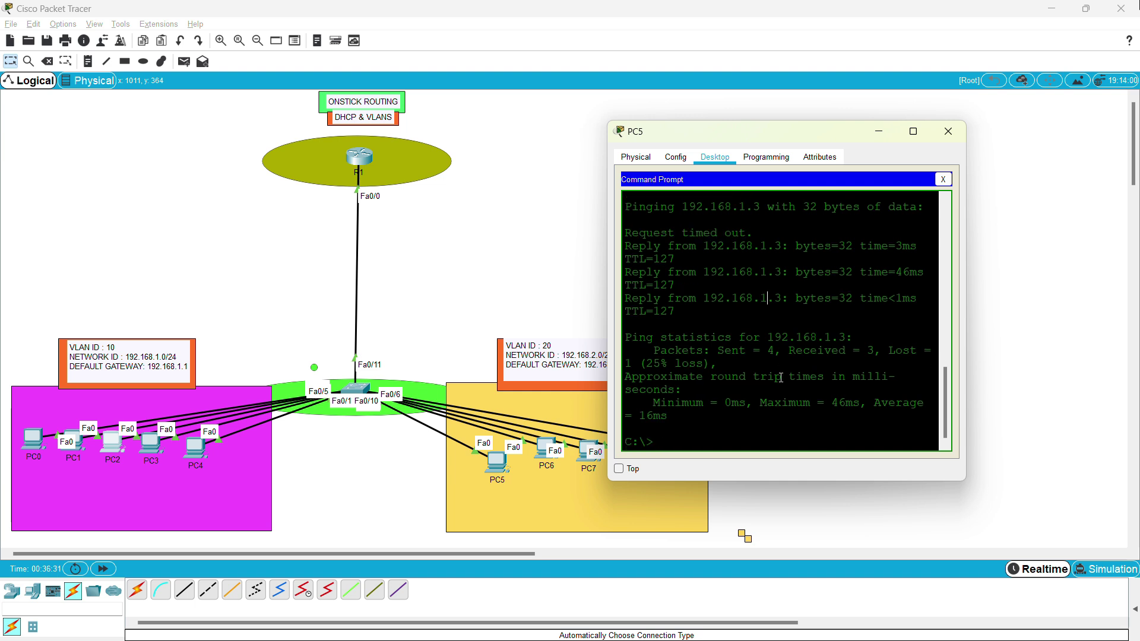
left_click_drag(881, 351, 731, 351)
left_click_drag(876, 351, 825, 352)
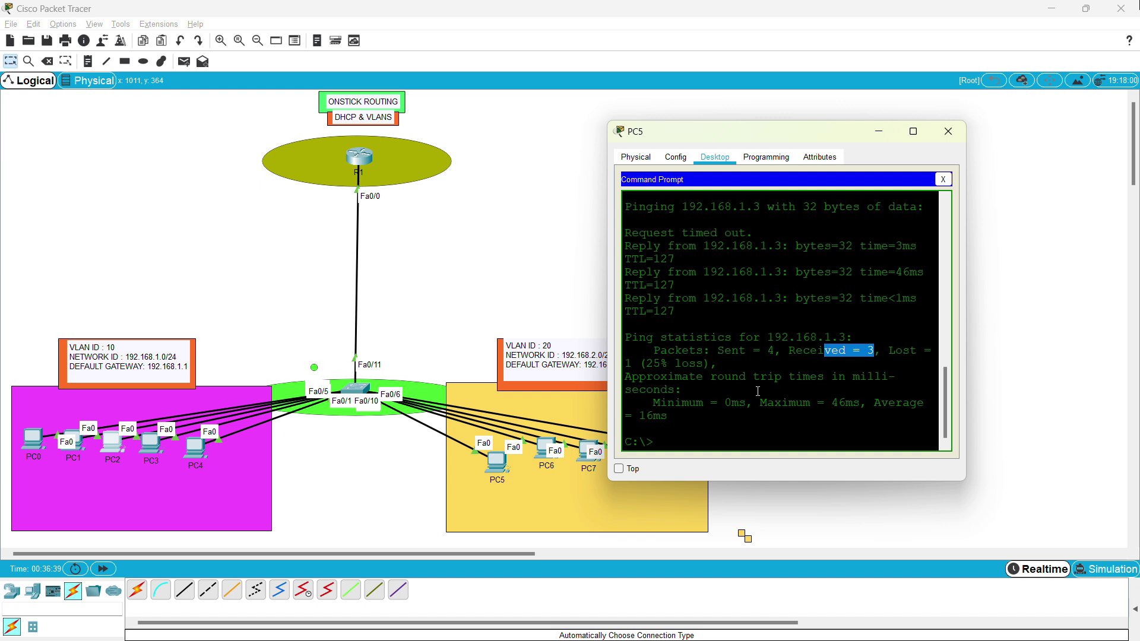
Step: Ping the VLAN 10 host 192.168.1.4 from PC5 and review the output in an enlarged window
left_click(703, 426)
type("ping 192.168.1.")
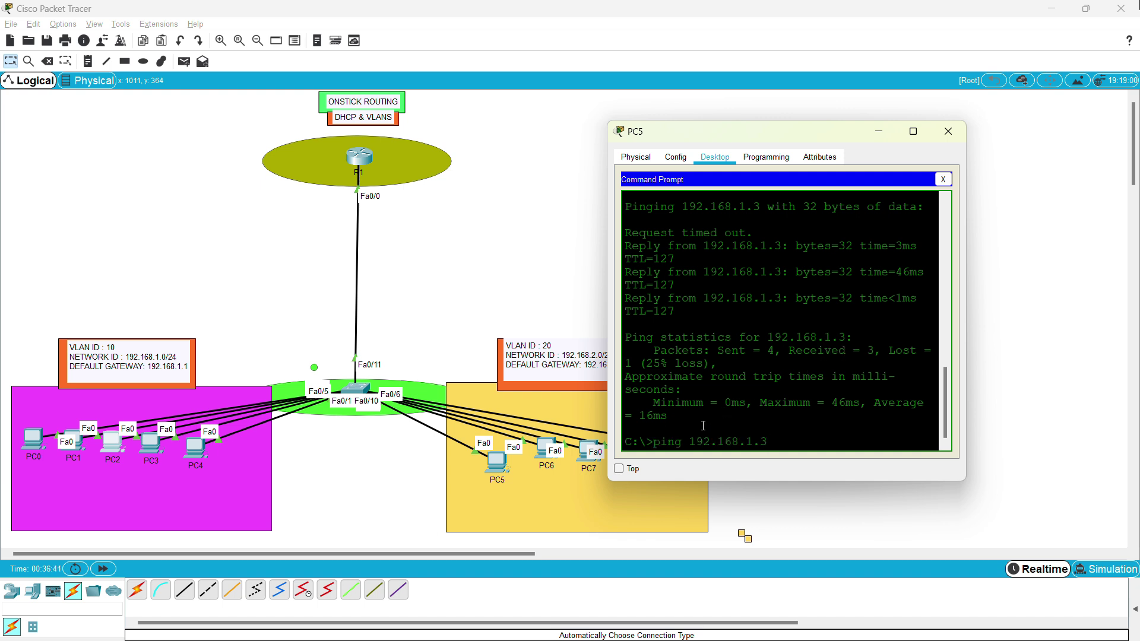
type("4")
key("Return")
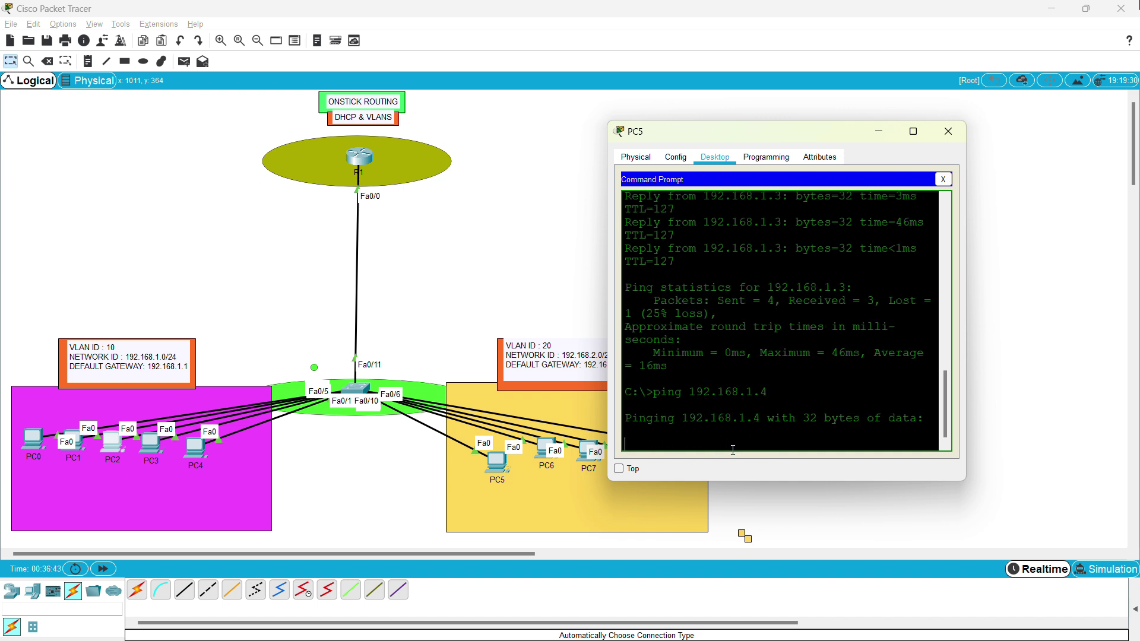
left_click(914, 133)
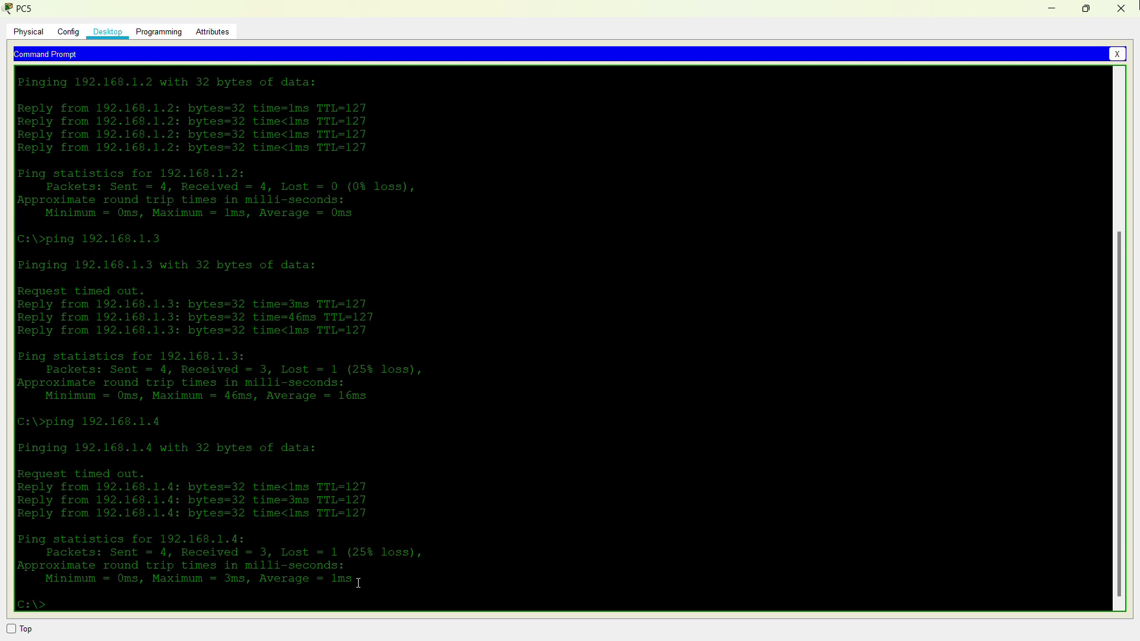
left_click(1088, 8)
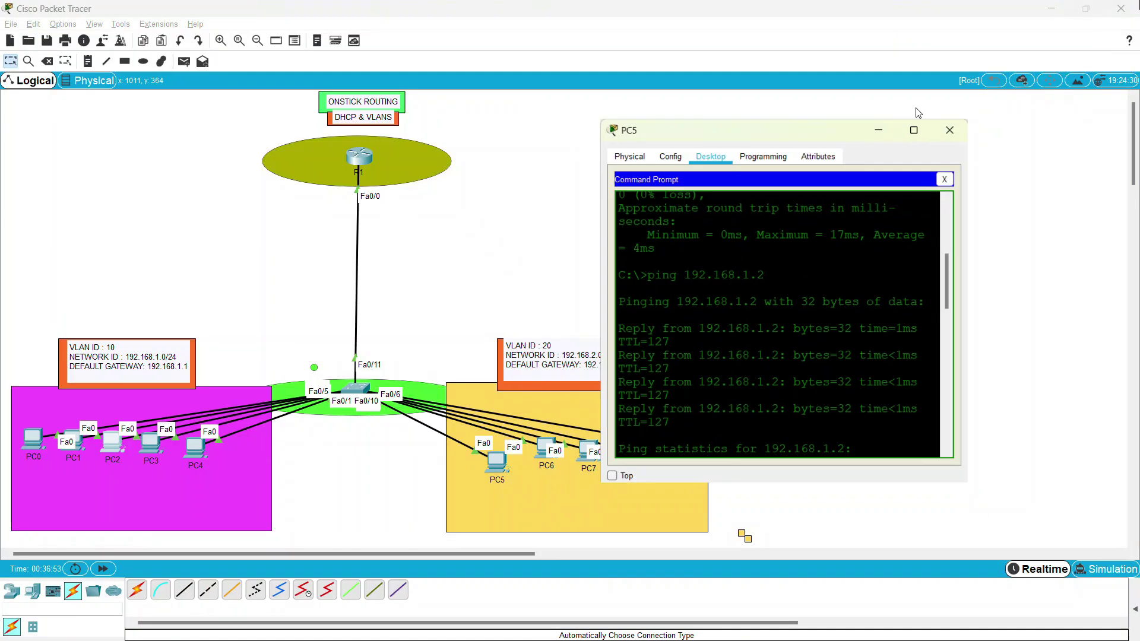
left_click(877, 131)
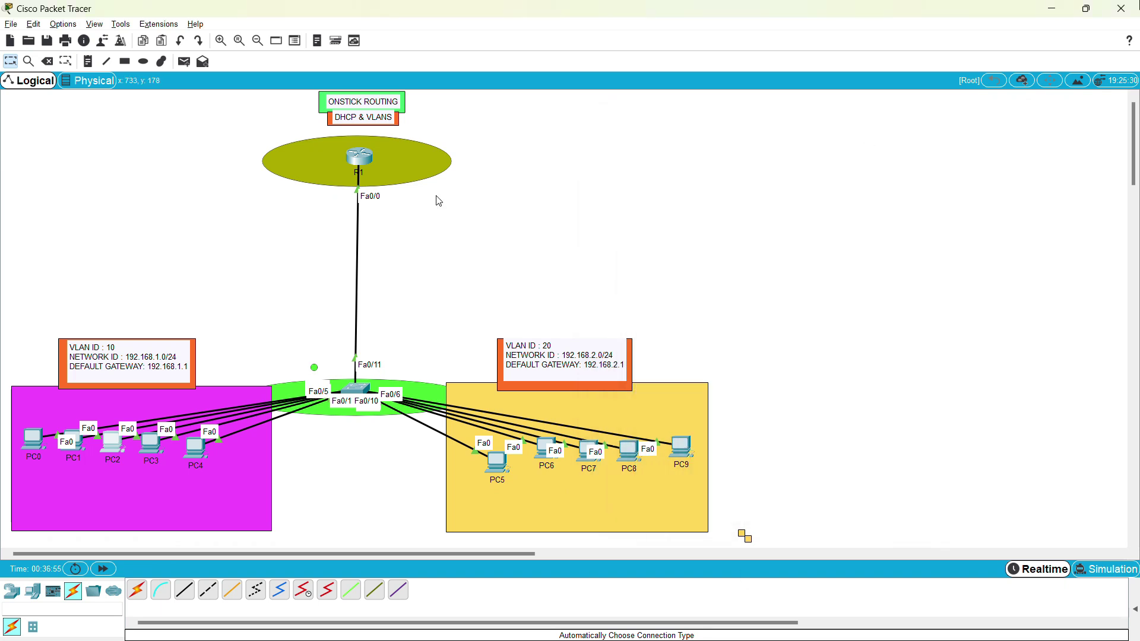
Step: Open router R1's command line and enter configuration mode for subinterface fa0/0.10
left_click(359, 157)
left_click(885, 381)
key("Return")
key("Return")
key("Return")
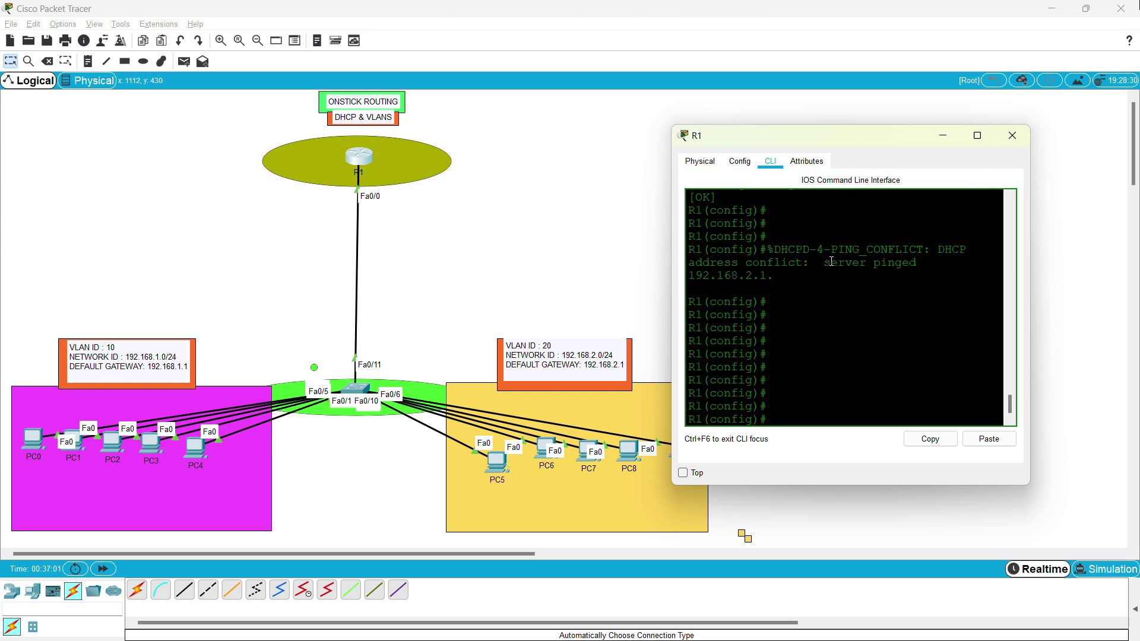
left_click(978, 136)
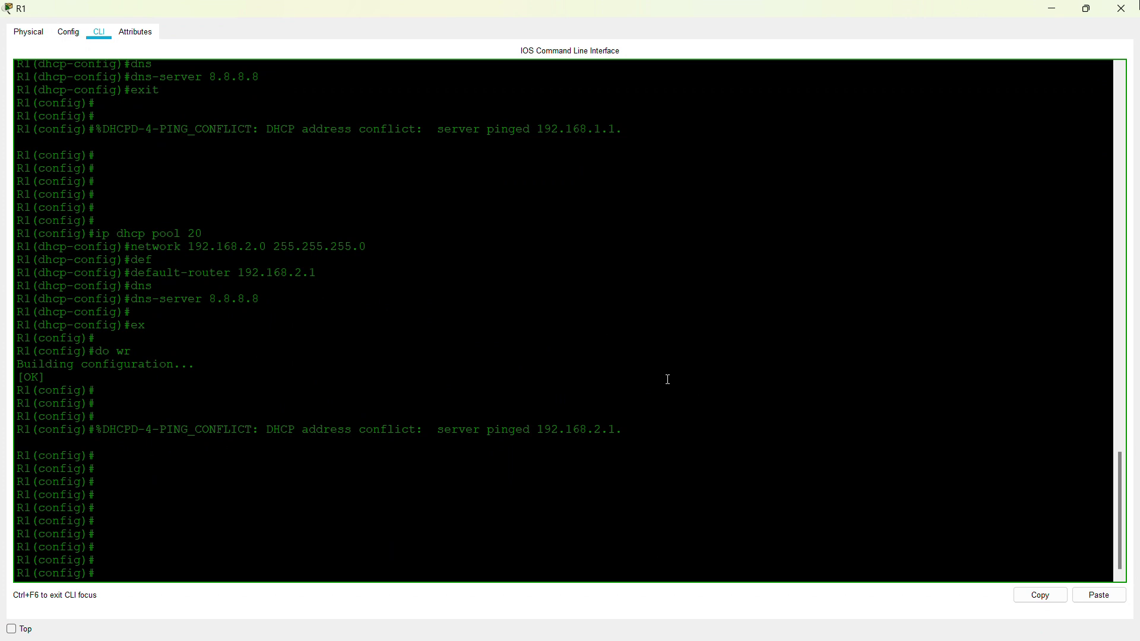
type("int fa0.0")
key("BackSpace")
type("/0.10")
key("Return")
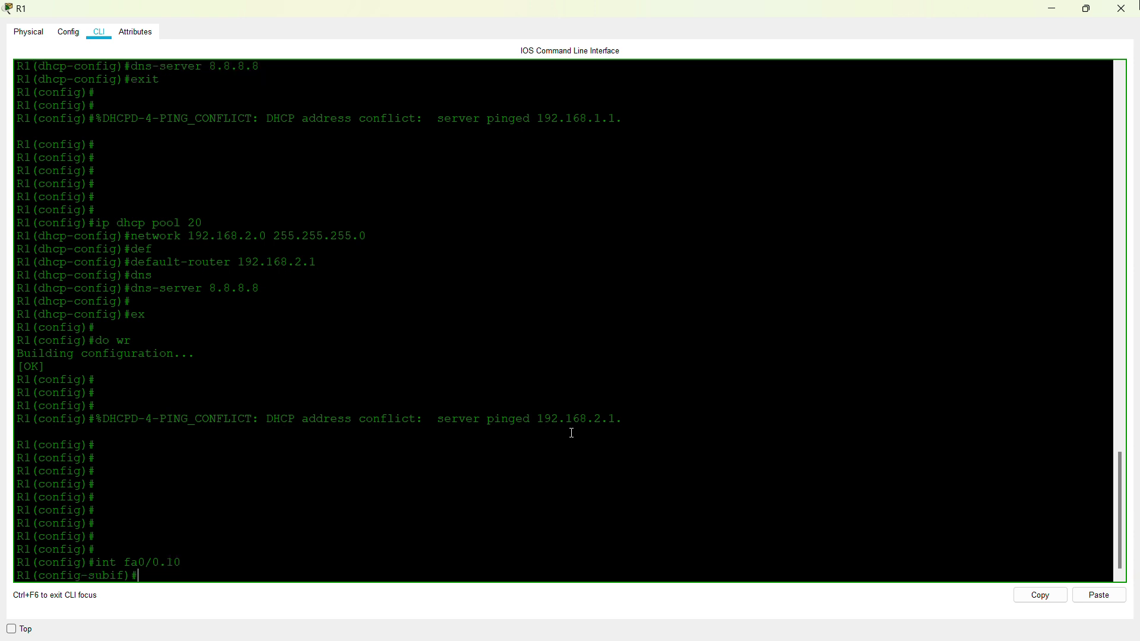
Step: Remove the IP address 192.168.1.1 255.255.255.0 from R1's VLAN 10 subinterface and return to global configuration mode
type("i")
key("BackSpace")
type("no")
type(" ip add 19")
type("2.168")
type(".1")
type(".1 255")
type(".35")
key("BackSpace")
type("355.35")
key("BackSpace")
key("BackSpace")
key("BackSpace")
key("BackSpace")
type("255.255.0")
key("Return")
type("n")
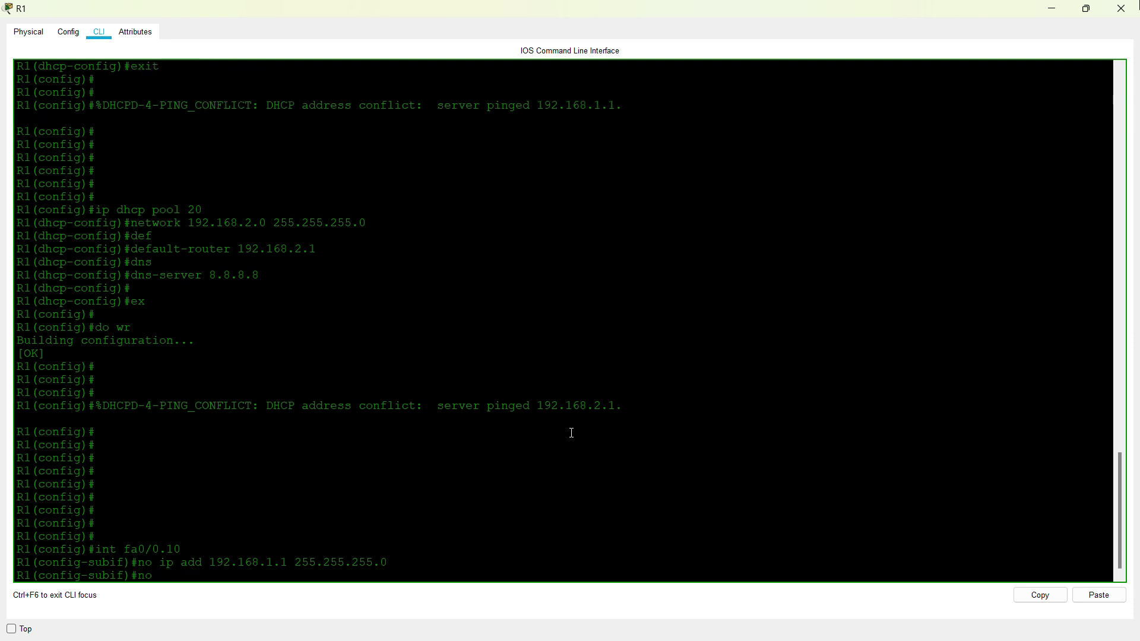
type("ex")
key("Return")
key("Return")
key("Return")
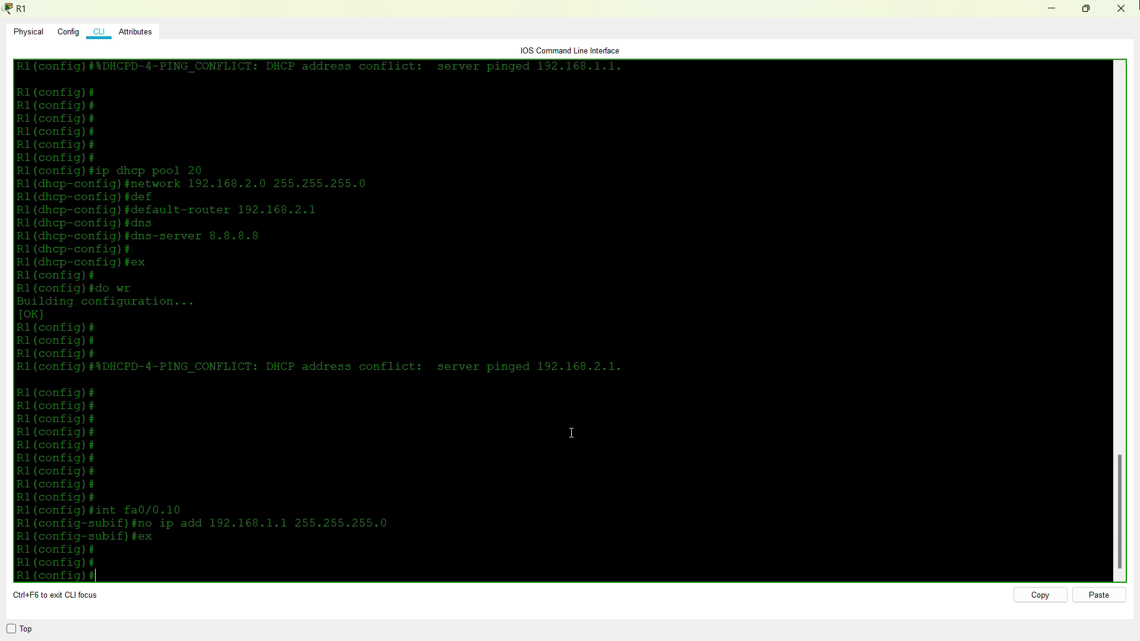
left_click(1060, 10)
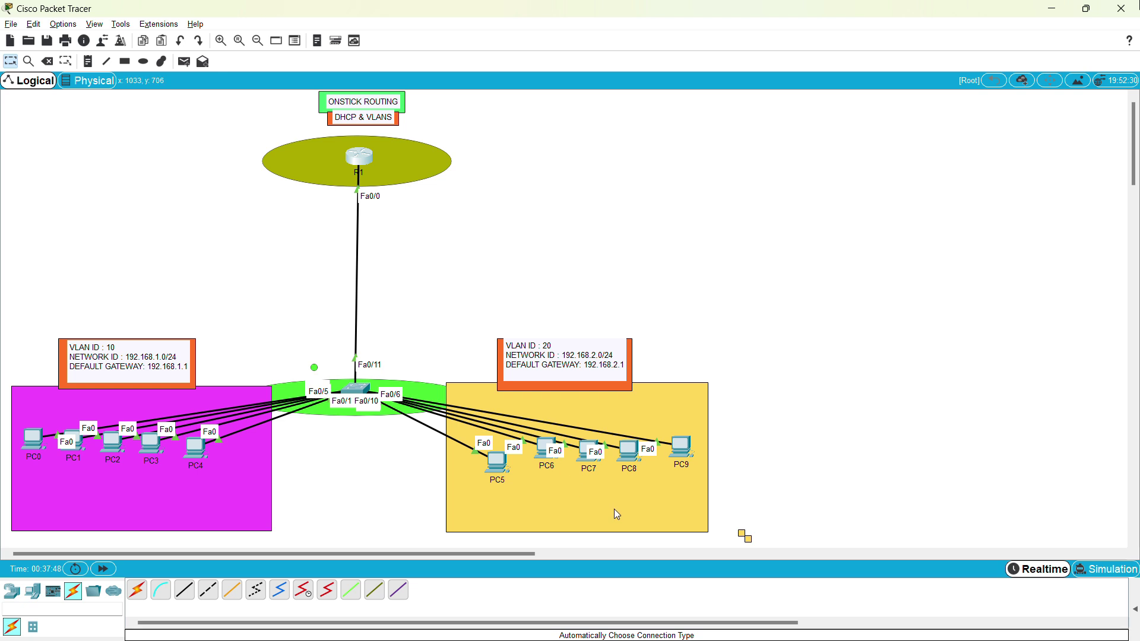
Step: Ping the VLAN 10 gateway 192.168.1.1 from PC5 with the gateway address removed and examine the replies
left_click(503, 466)
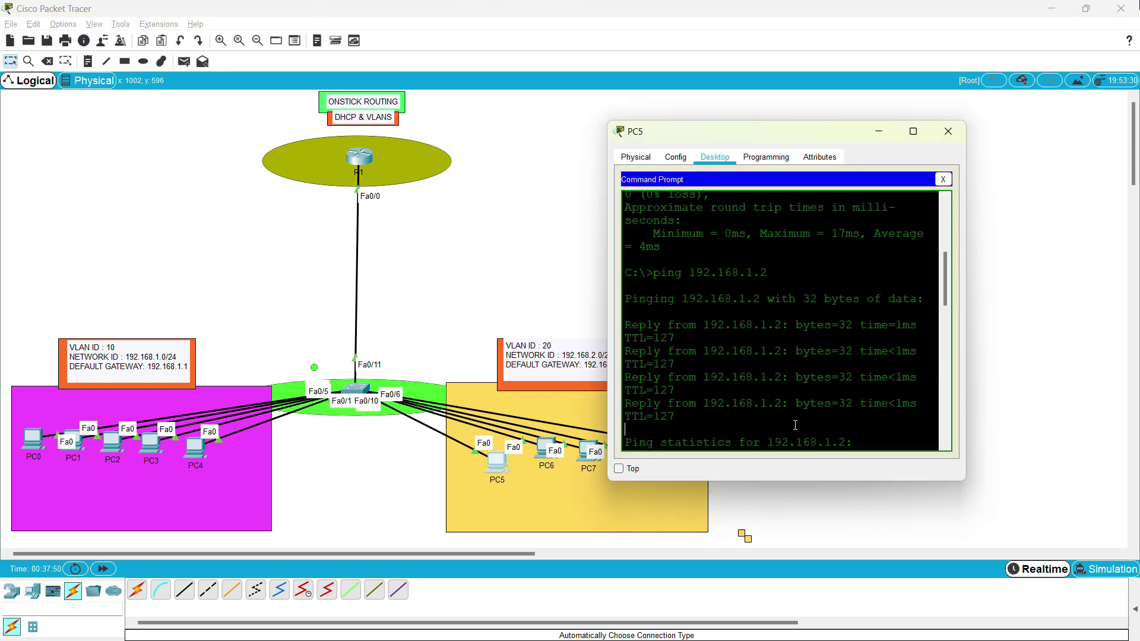
type("ping 192.168.1.")
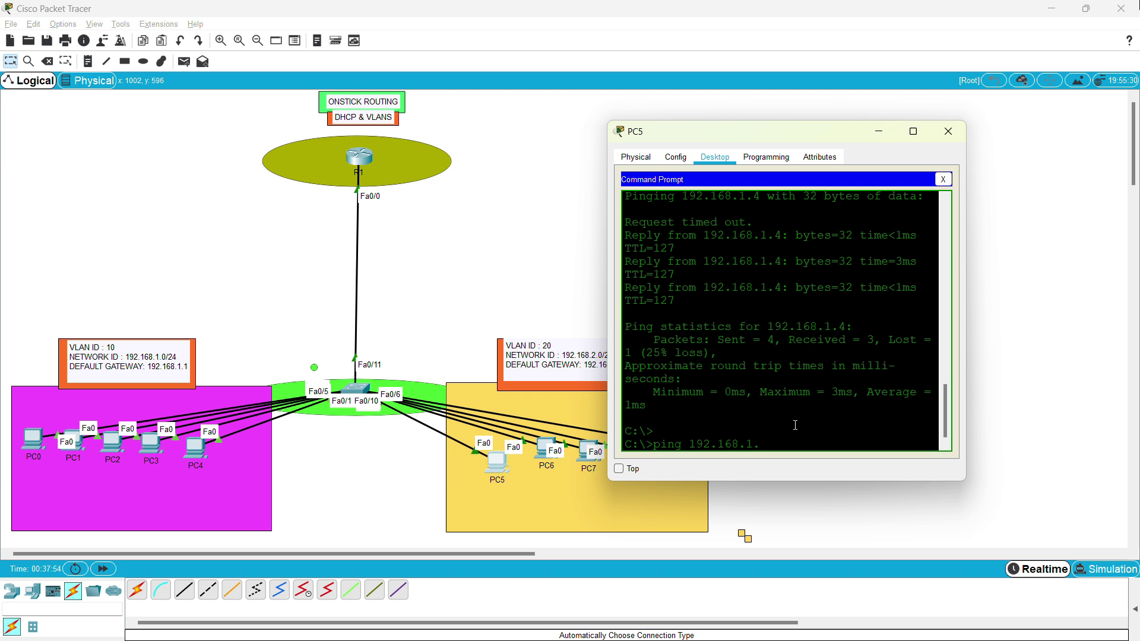
type("1")
key("Return")
left_click_drag(796, 425, 770, 387)
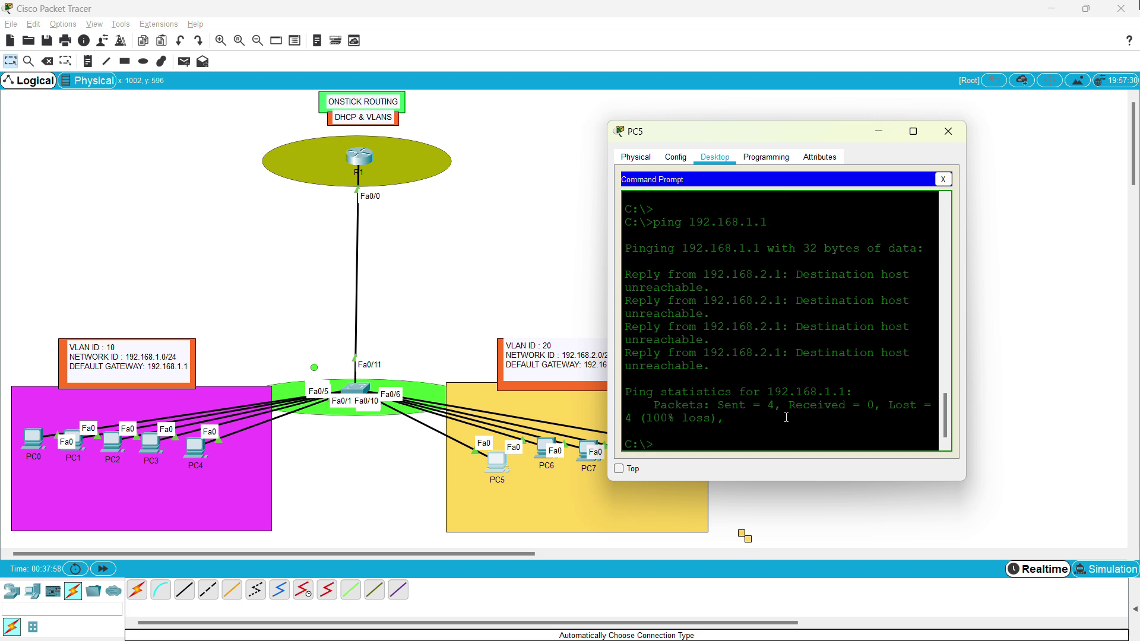
left_click_drag(847, 368, 713, 287)
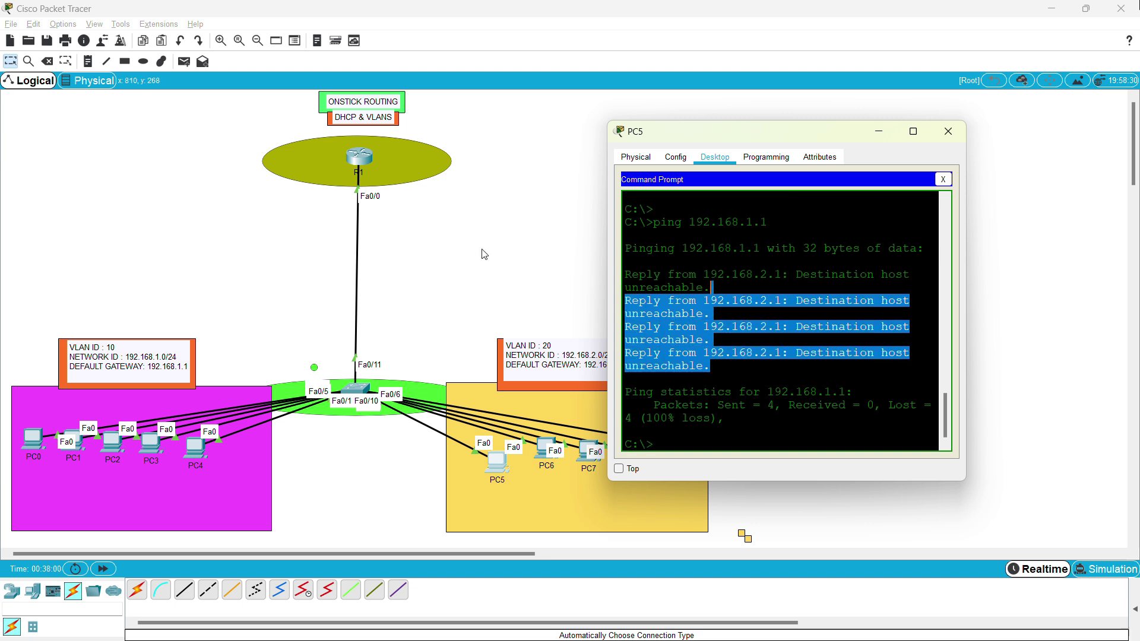
left_click(752, 379)
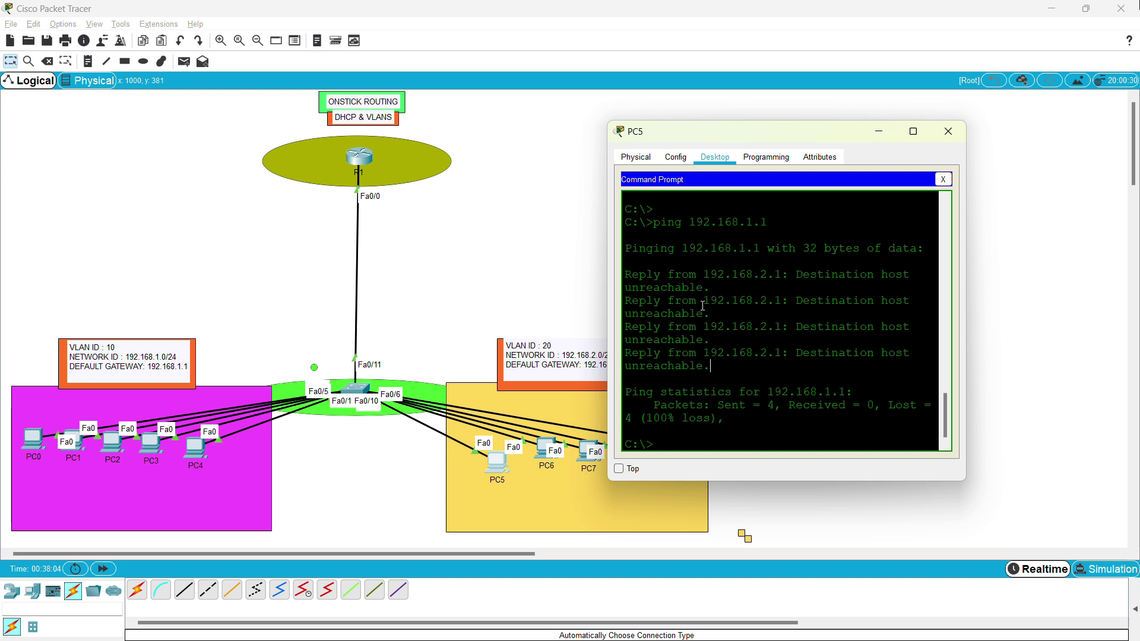
left_click(710, 361)
Step: Try to assign the IP address 192.168.1.1 255.255.255.0 from R1's global configuration mode
left_click(363, 167)
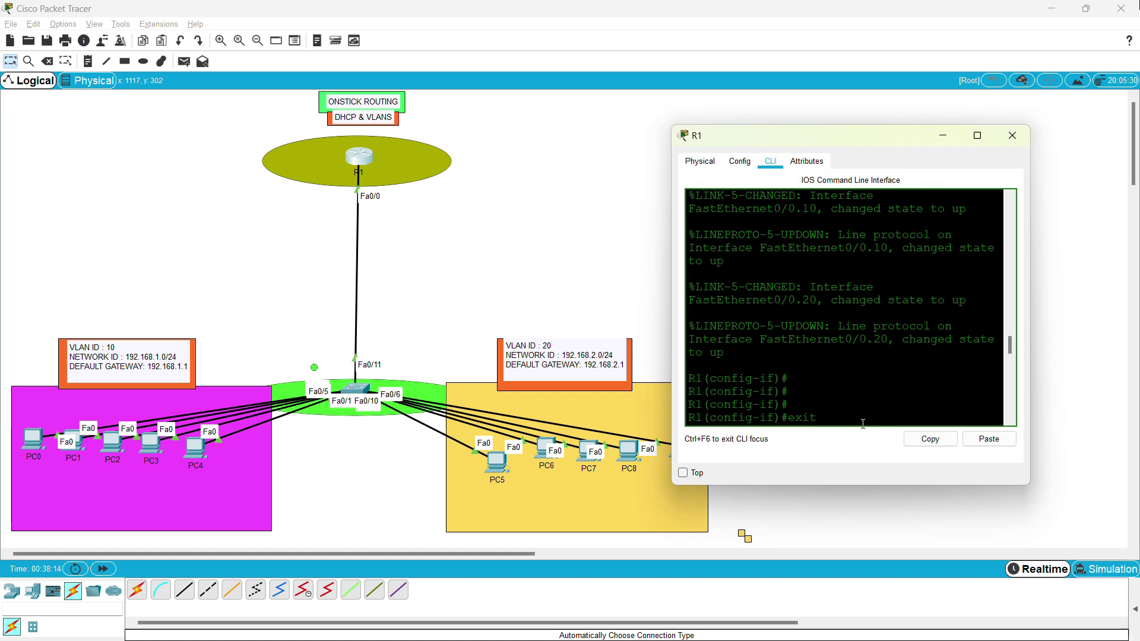
type("ex")
key("Up")
key("Up")
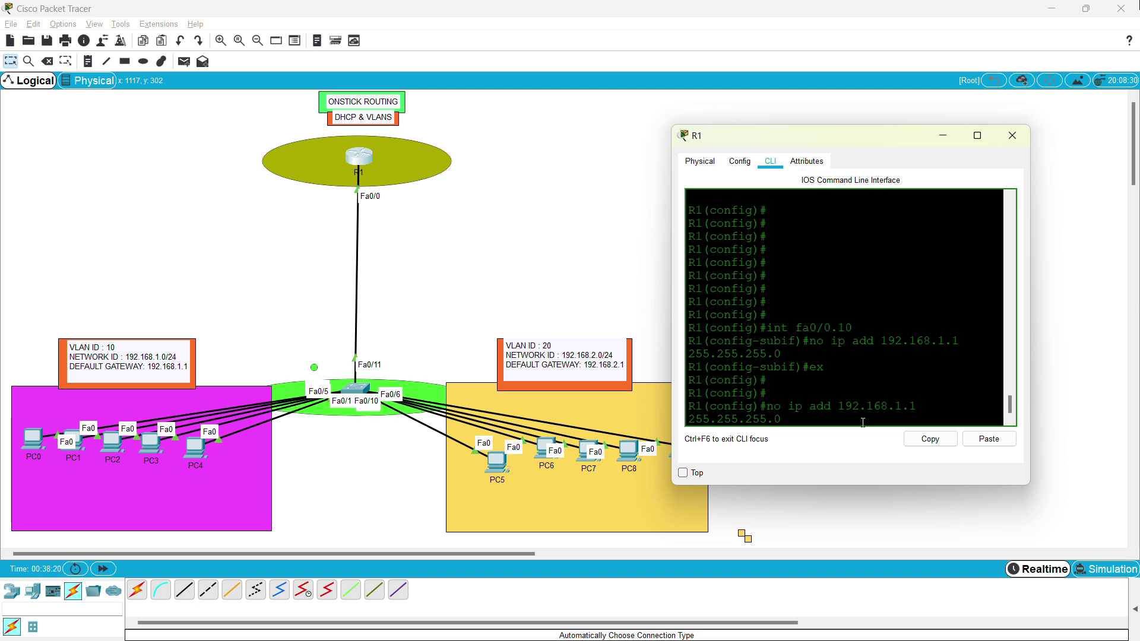
key("Home")
key("Delete")
key("Delete")
key("Delete")
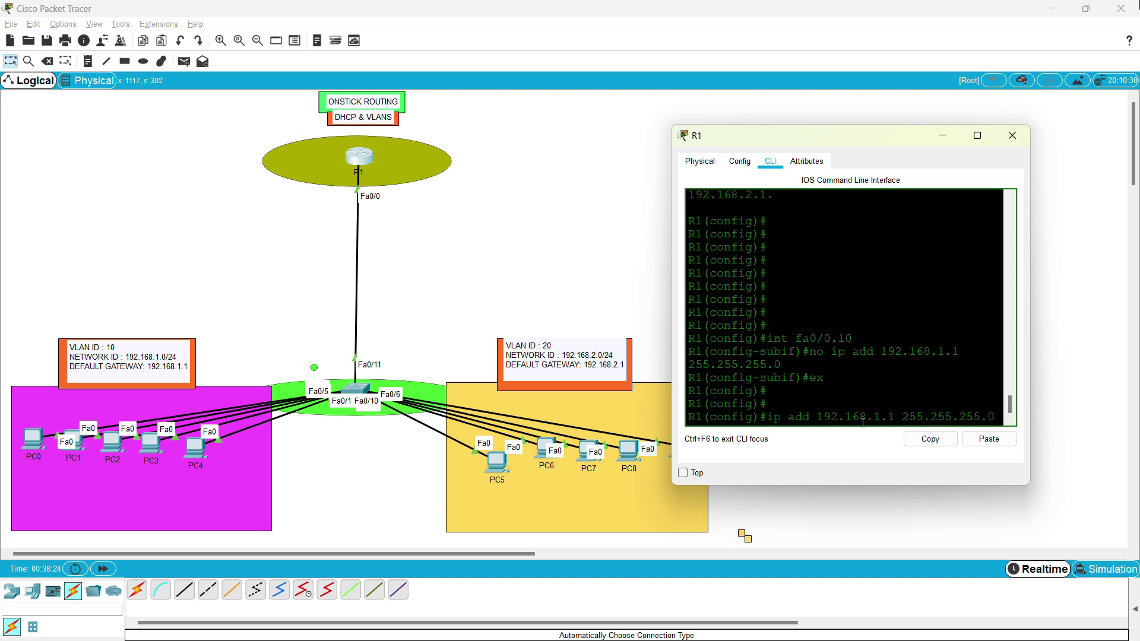
key("Return")
key("Up")
key("Left")
key("Left")
key("Left")
key("Left")
key("Left")
key("Left")
key("Left")
key("Left")
key("Left")
key("Left")
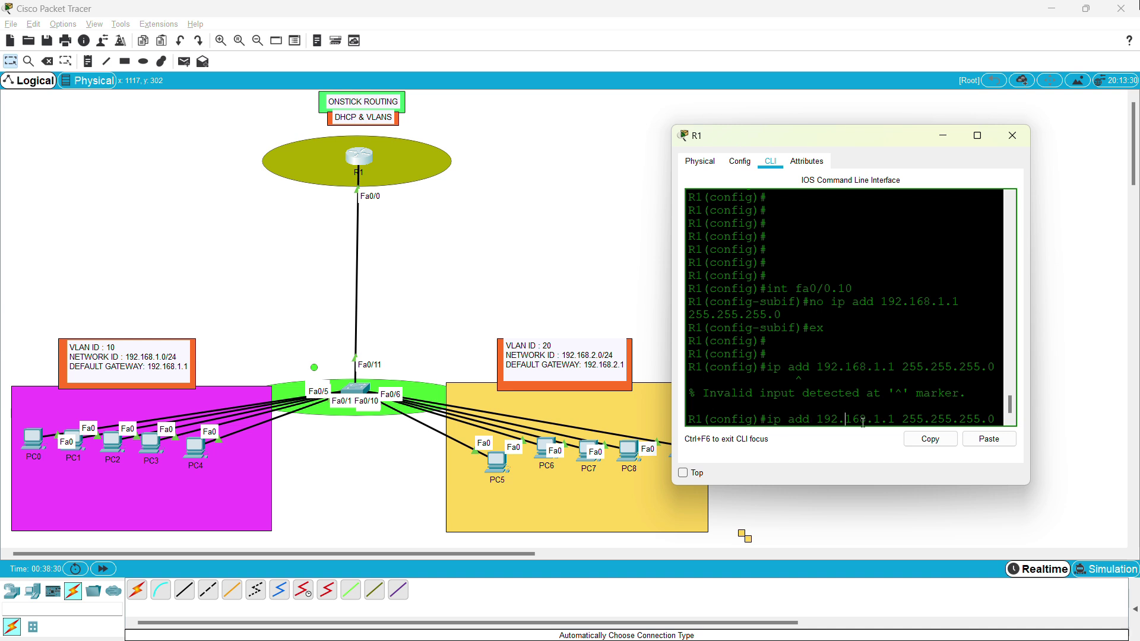
key("Right")
key("Right")
key("Right")
key("Right")
key("BackSpace")
key("BackSpace")
key("BackSpace")
key("BackSpace")
key("BackSpace")
key("BackSpace")
key("BackSpace")
key("BackSpace")
key("BackSpace")
key("BackSpace")
key("BackSpace")
key("BackSpace")
key("BackSpace")
key("BackSpace")
key("BackSpace")
key("BackSpace")
key("BackSpace")
key("BackSpace")
key("BackSpace")
key("BackSpace")
type("ip")
key("BackSpace")
key("BackSpace")
Step: Assign IP address 192.168.1.1 255.255.255.0 to R1's subinterface fa0/0.10 and exit to global configuration mode
type("int ")
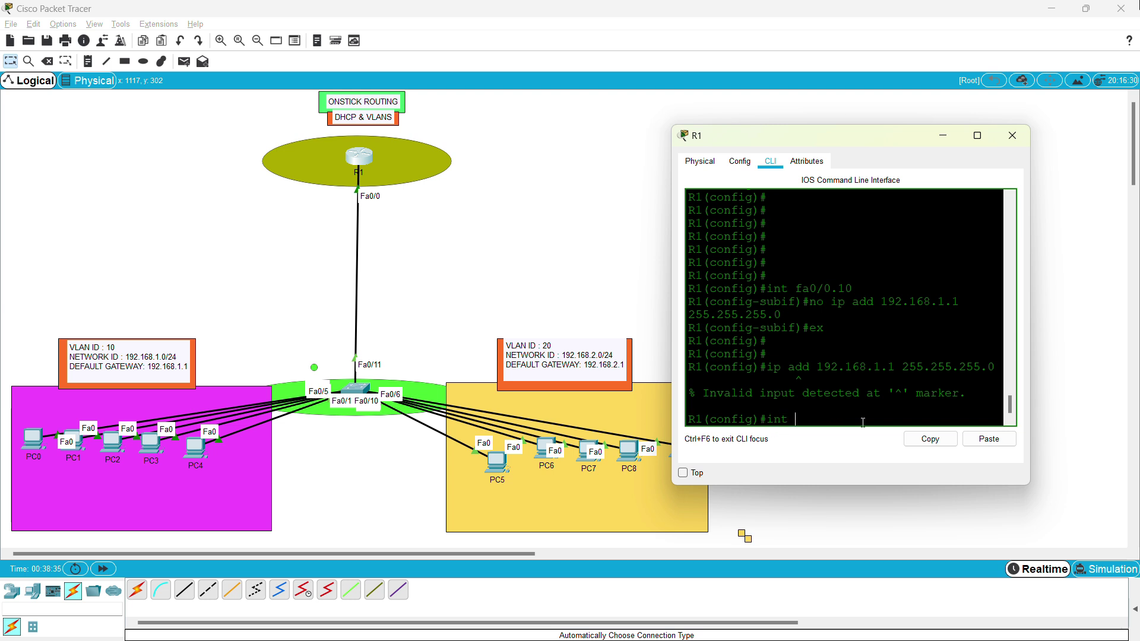
type("fa0/0.10")
key("Return")
type("ip")
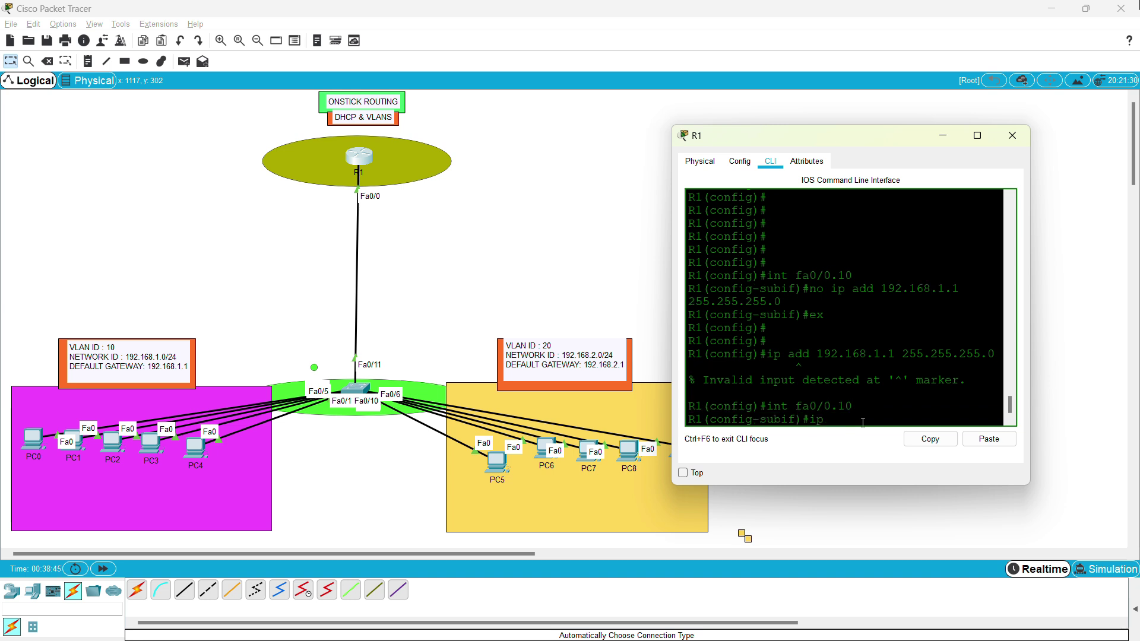
type(" add 192.168.1.1 255.255.255.0")
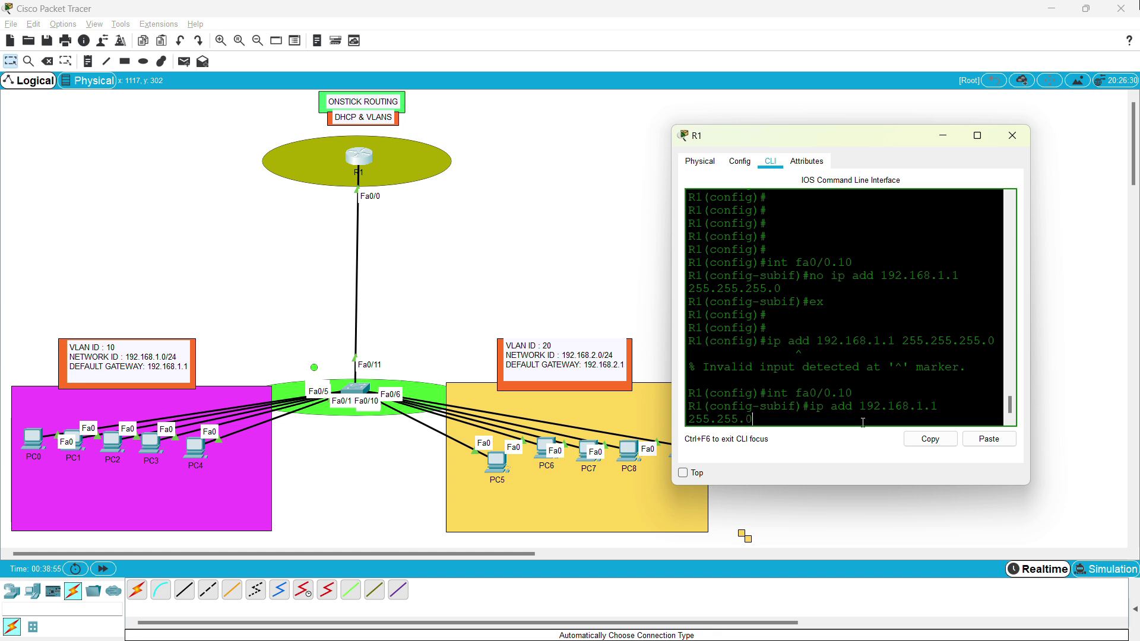
type(".255")
key("Return")
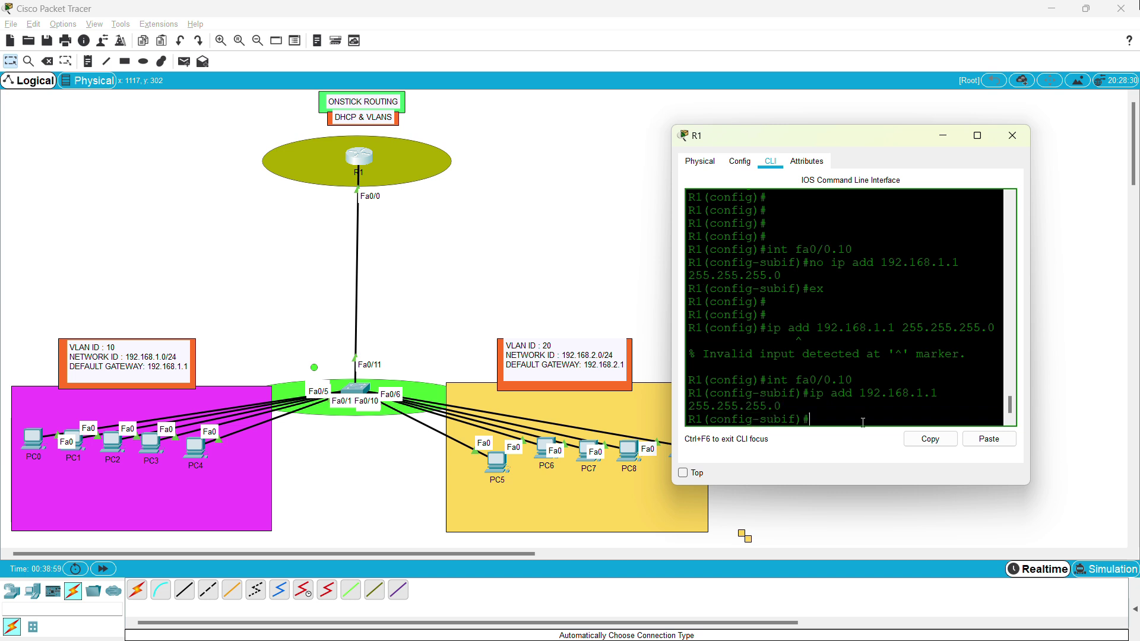
type("exit")
key("Return")
key("Return")
key("Return")
key("Return")
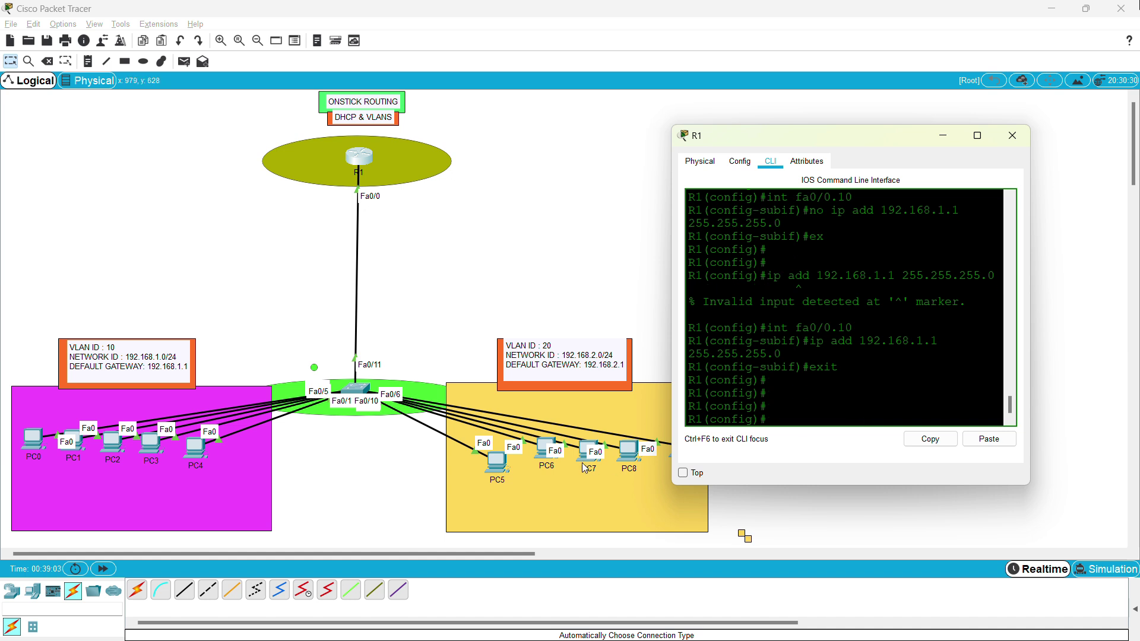
Step: Repeat the ping to gateway 192.168.1.1 from PC5 with the address restored and review the replies
left_click(496, 469)
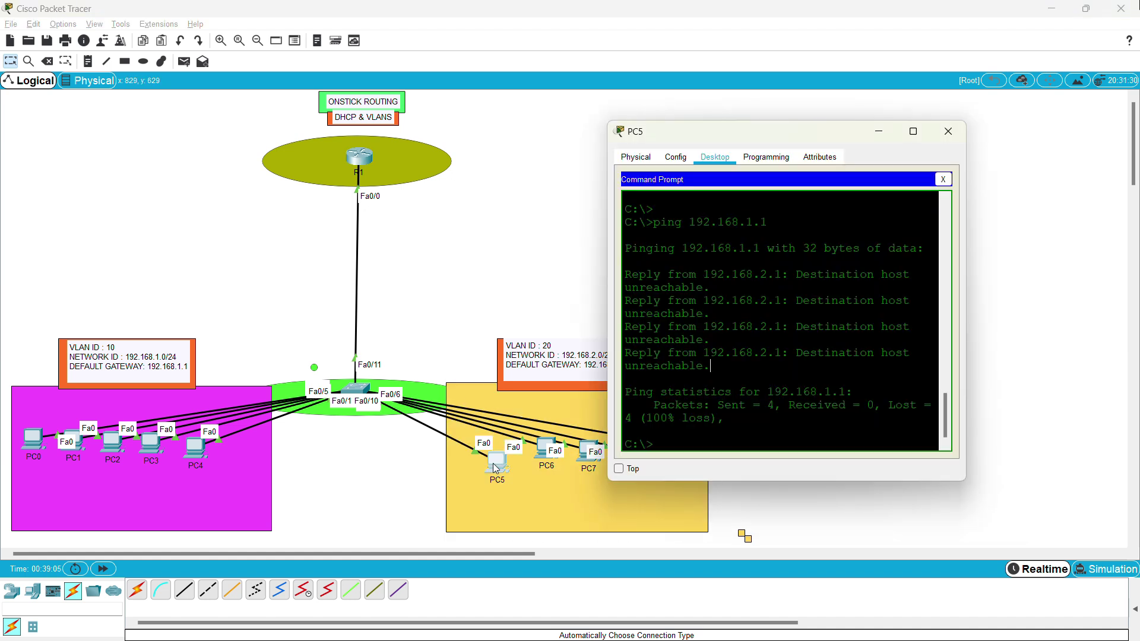
key("Up")
key("Return")
left_click_drag(764, 436, 657, 355)
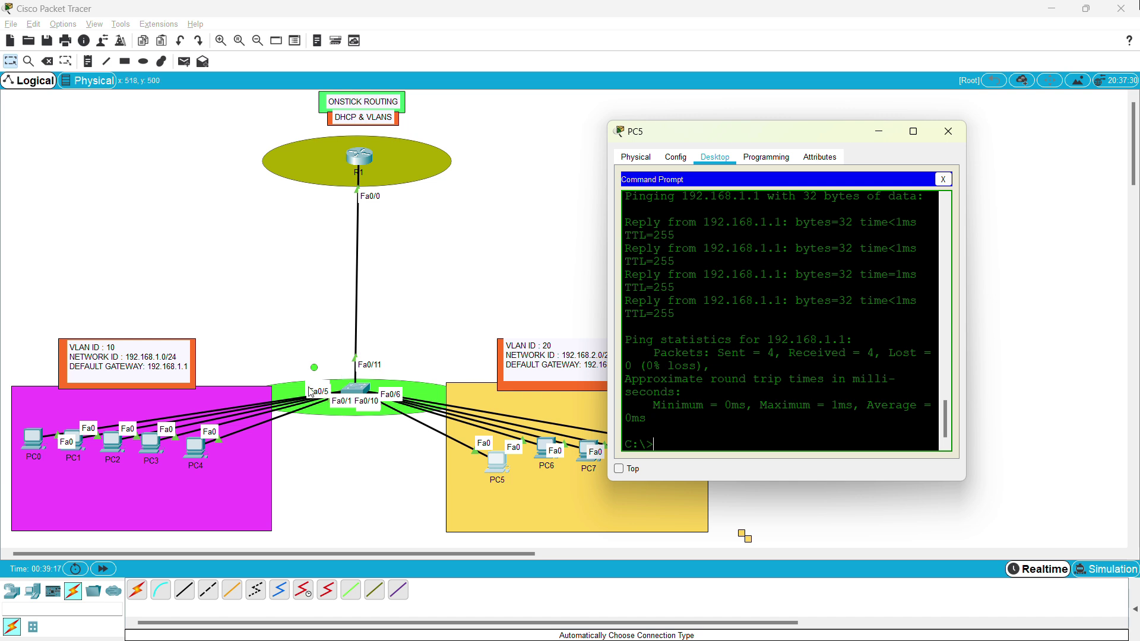
left_click_drag(798, 144, 892, 123)
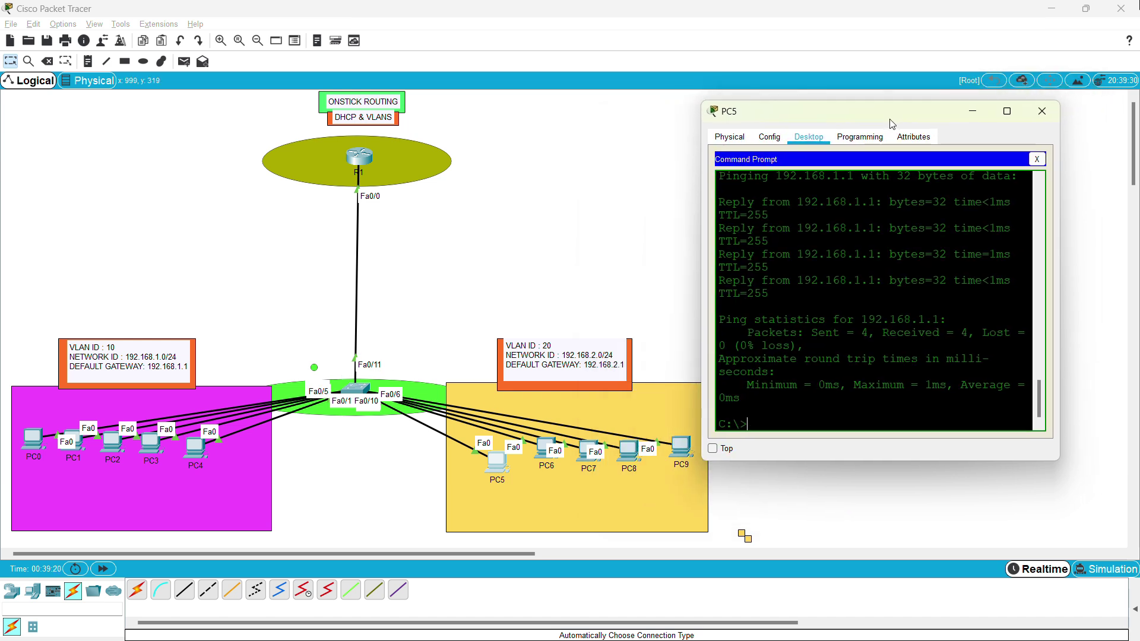